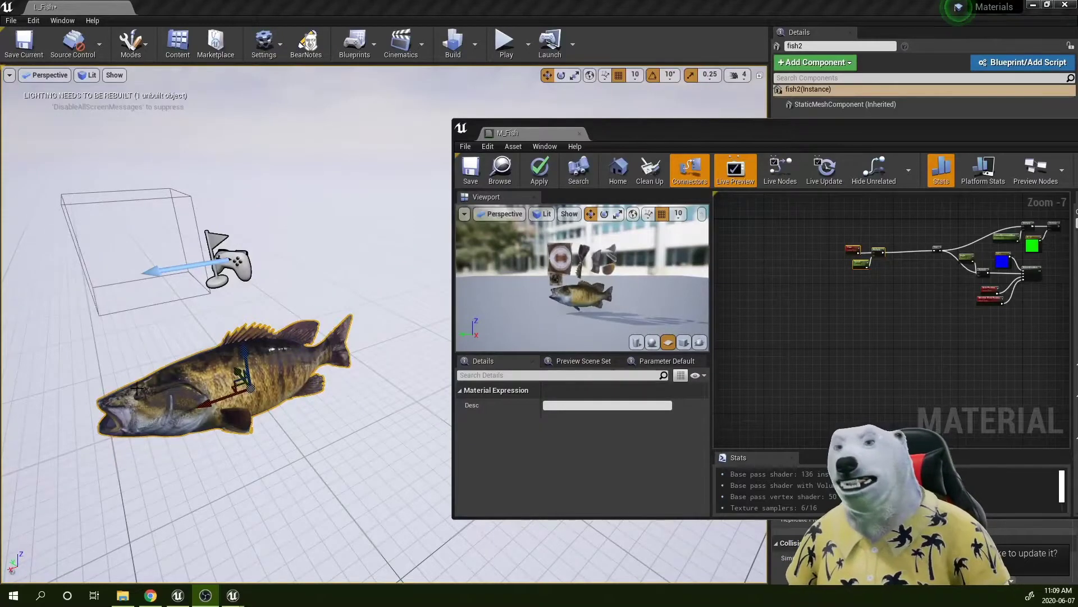
pyautogui.scroll(3, 149, 386)
pyautogui.scroll(-4, 251, 386)
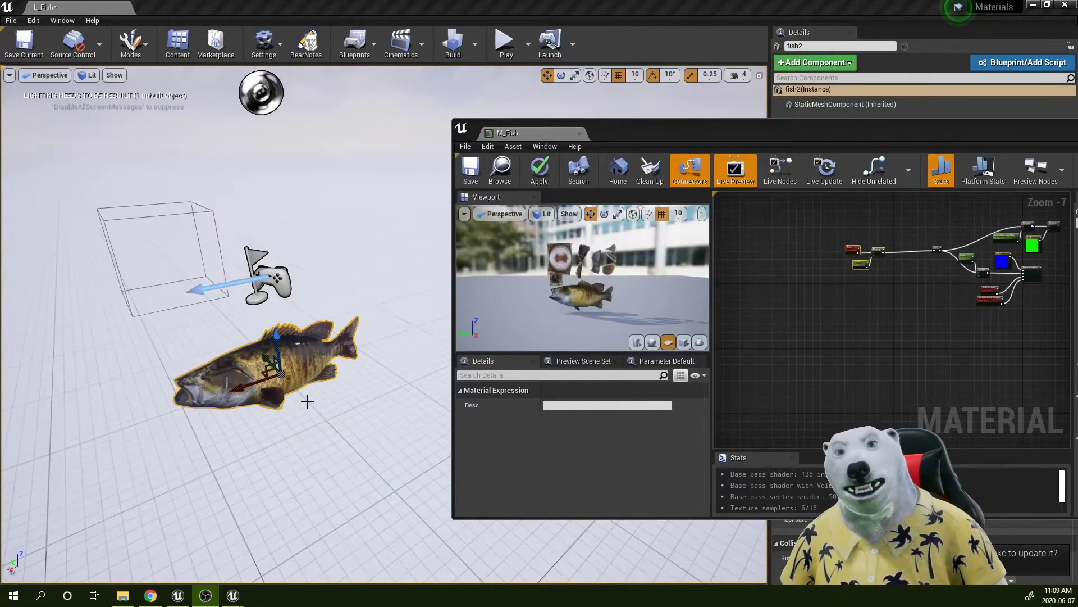
pyautogui.scroll(-3, 335, 369)
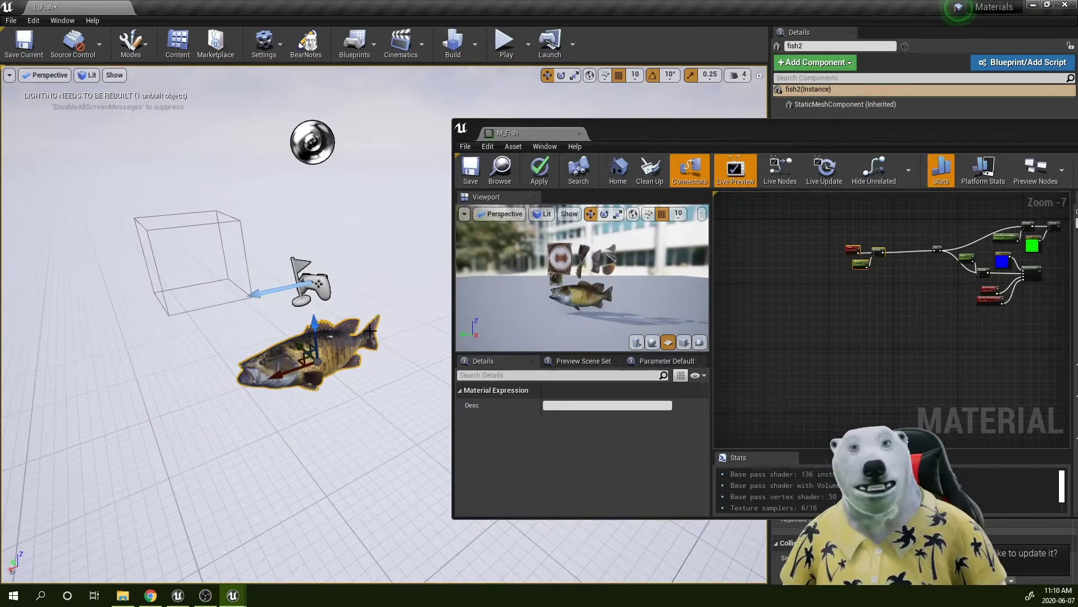
# - Duplicate the Sine node in the M_Fish graph and place the copy in the empty area below the Time and Multiply nodes
pyautogui.scroll(4, 369, 331)
pyautogui.moveTo(817, 139); pyautogui.dragTo(541, 144)
pyautogui.scroll(2, 611, 269)
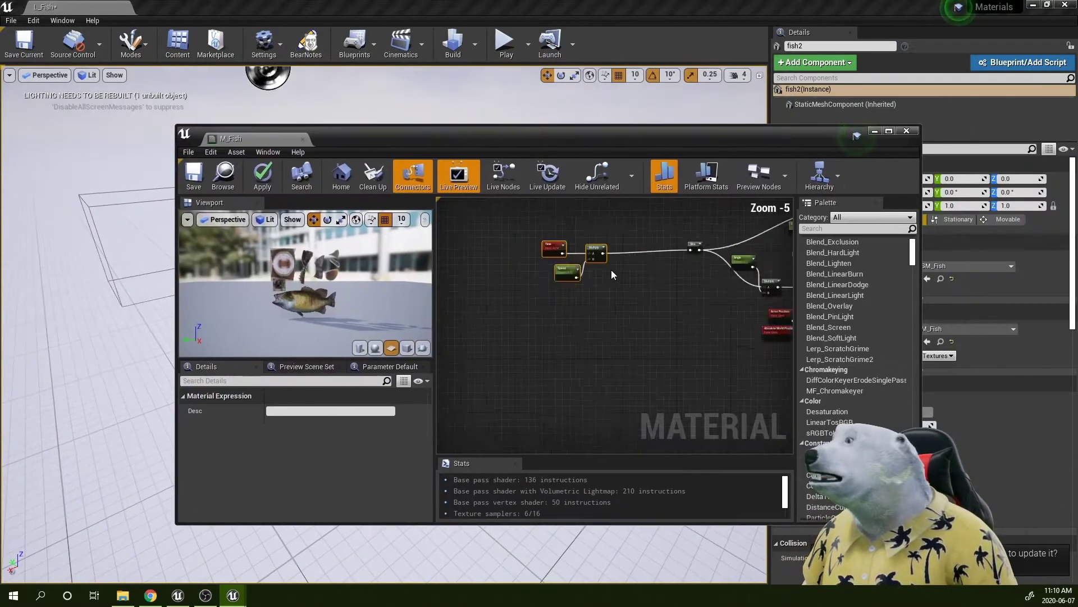
pyautogui.scroll(2, 618, 272)
pyautogui.moveTo(622, 274); pyautogui.dragTo(563, 309, button='right')
pyautogui.click(688, 276)
pyautogui.moveTo(672, 356); pyautogui.dragTo(688, 278, button='right')
pyautogui.scroll(-2, 648, 329)
pyautogui.moveTo(648, 329); pyautogui.dragTo(633, 324, button='right')
pyautogui.hotkey('ctrl', 'v')
pyautogui.scroll(1, 612, 316)
pyautogui.moveTo(613, 319); pyautogui.dragTo(612, 341)
pyautogui.moveTo(545, 281); pyautogui.dragTo(615, 332, button='right')
pyautogui.moveTo(569, 285); pyautogui.dragTo(569, 285)
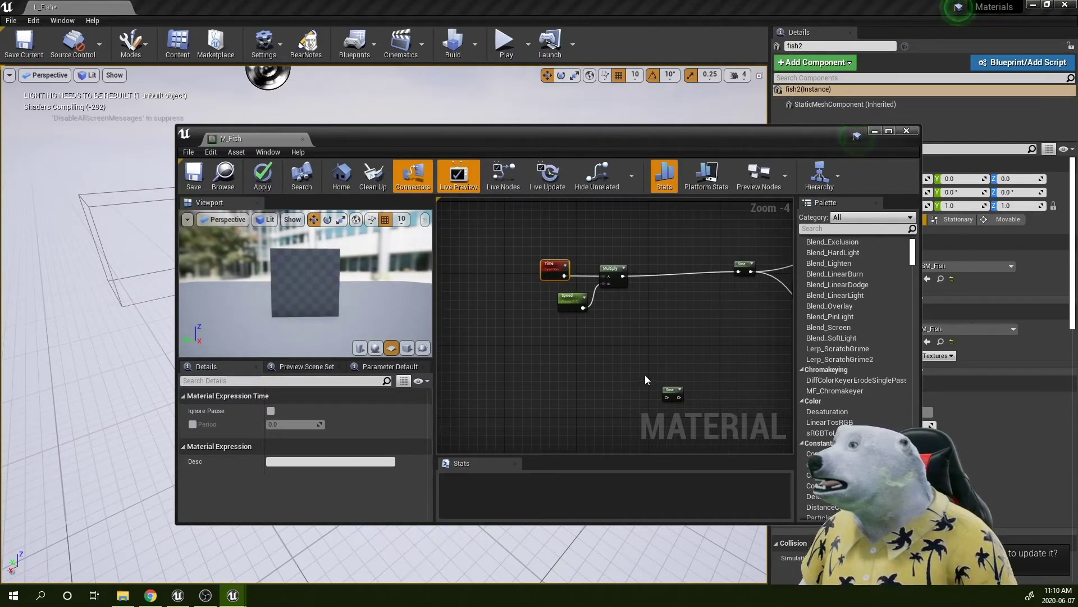
pyautogui.click(672, 393)
# - Examine the fish in the level alongside the existing node network of the M_Fish material
pyautogui.moveTo(450, 137); pyautogui.dragTo(660, 131)
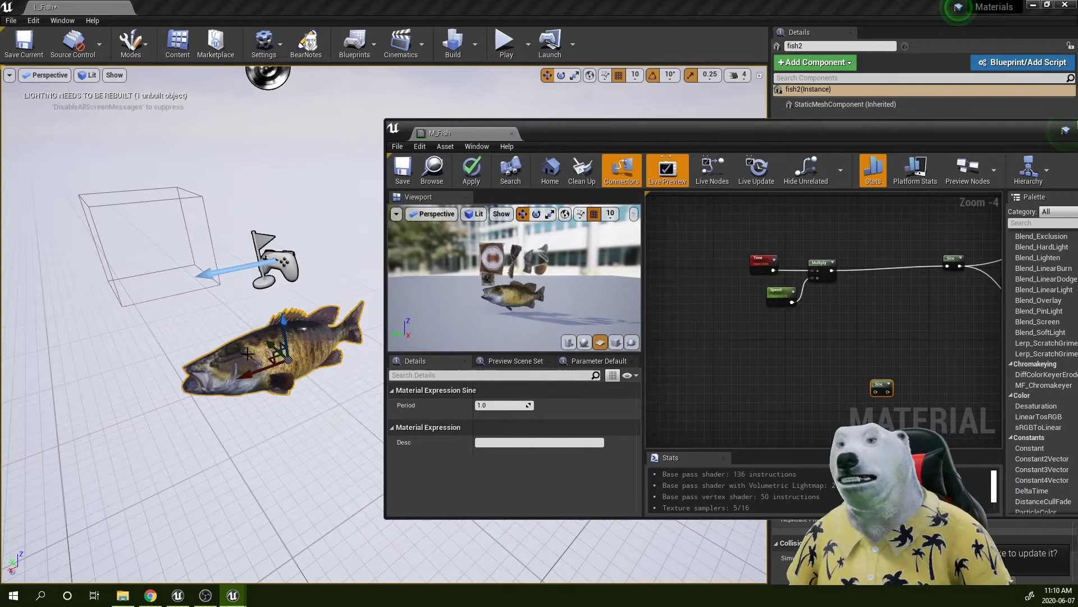
pyautogui.moveTo(162, 340); pyautogui.dragTo(191, 343, button='right')
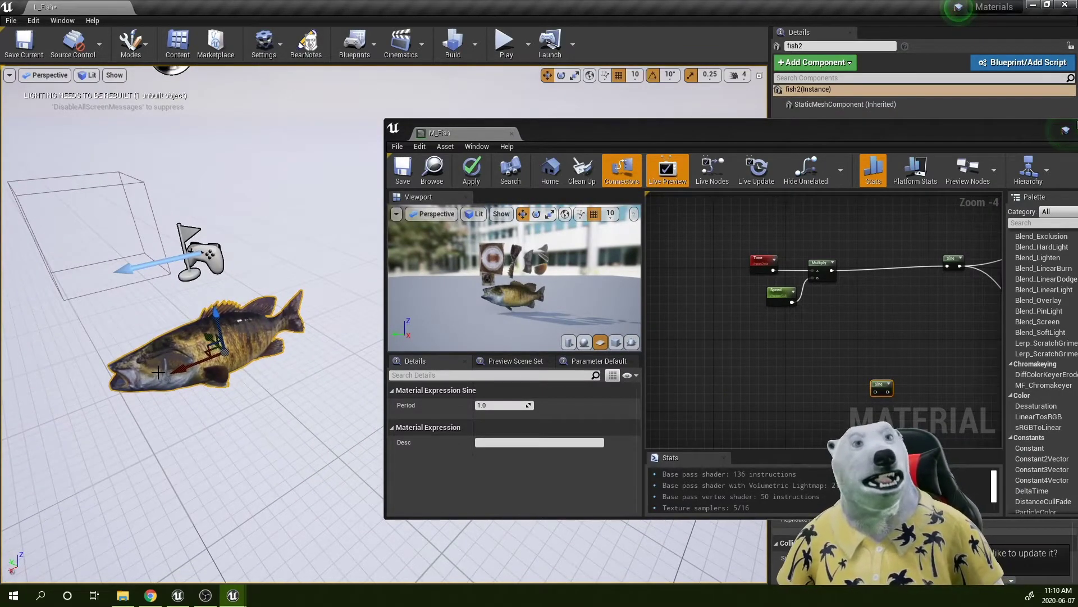
pyautogui.moveTo(753, 133); pyautogui.dragTo(349, 138)
pyautogui.scroll(-3, 410, 313)
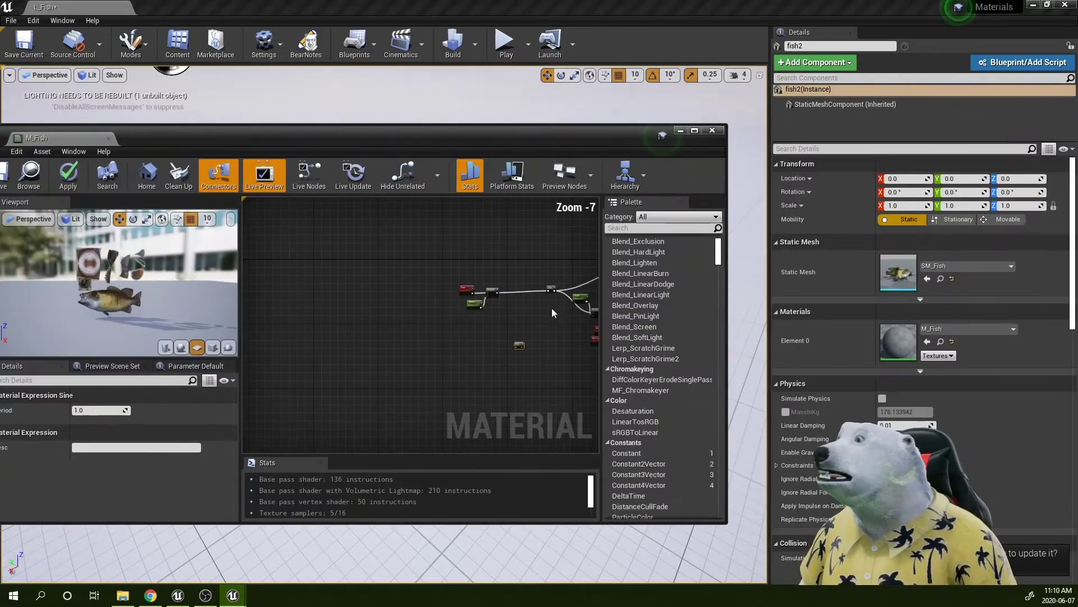
pyautogui.scroll(6, 410, 313)
pyautogui.scroll(-5, 410, 313)
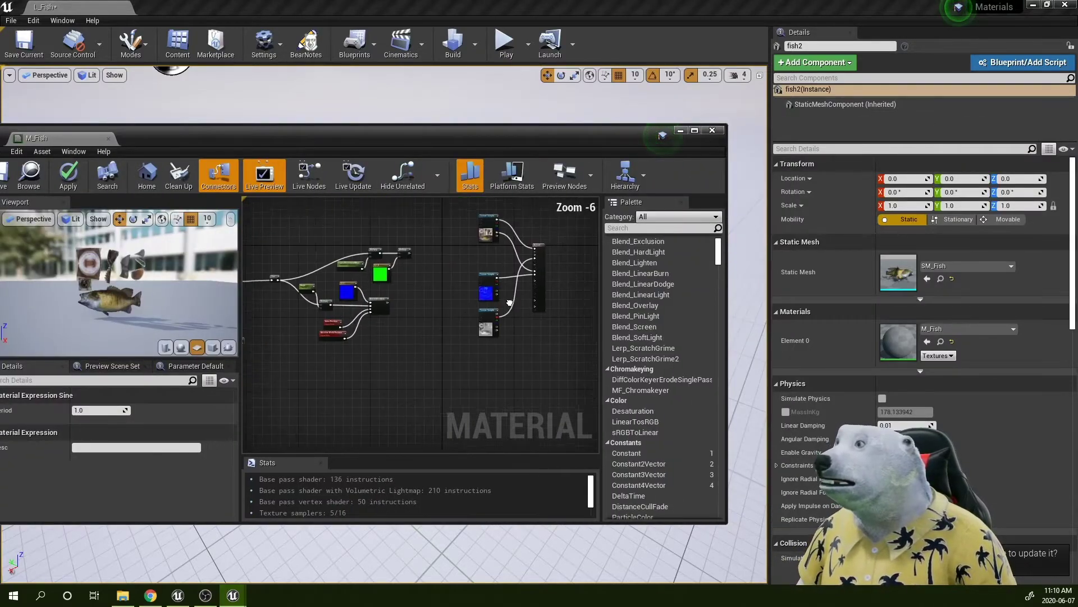
pyautogui.scroll(3, 465, 295)
pyautogui.moveTo(540, 281); pyautogui.dragTo(583, 296, button='right')
pyautogui.scroll(-3, 446, 303)
pyautogui.moveTo(362, 142); pyautogui.dragTo(779, 144)
pyautogui.scroll(2, 735, 351)
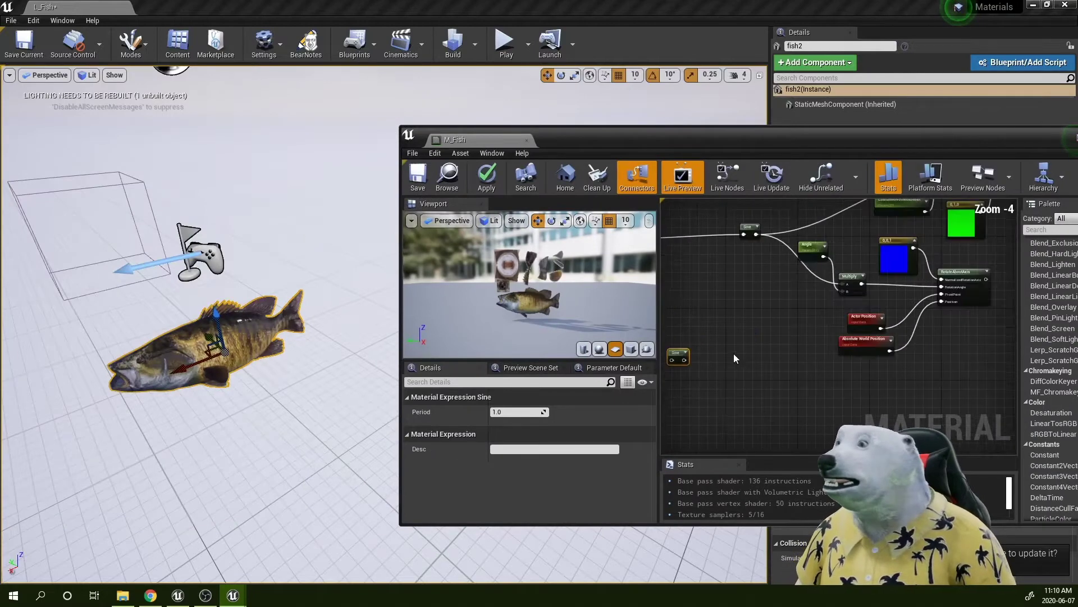
pyautogui.moveTo(725, 358); pyautogui.dragTo(786, 331, button='right')
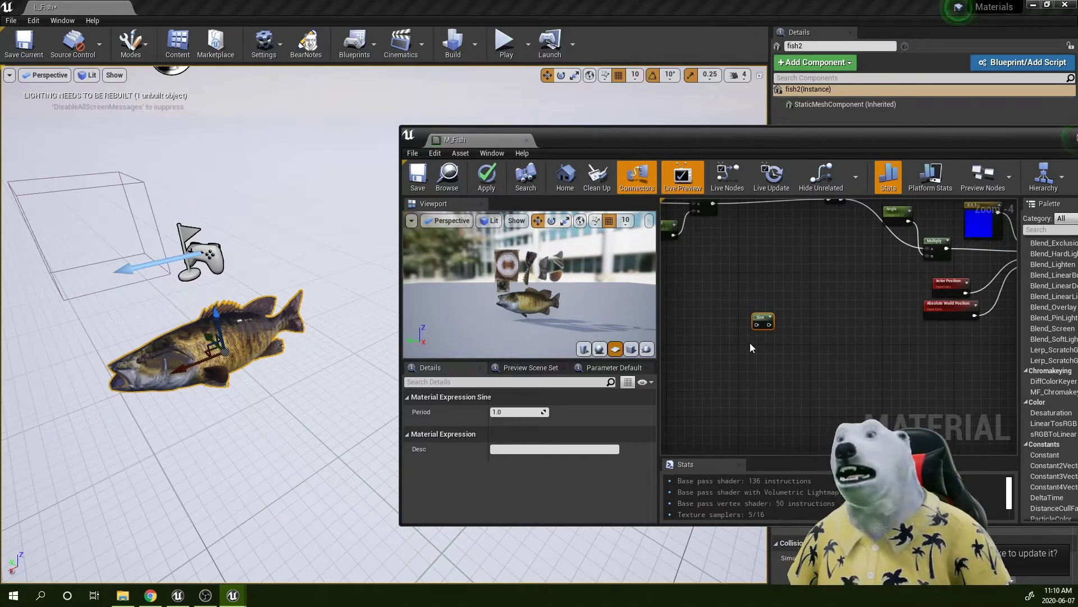
pyautogui.scroll(1, 745, 314)
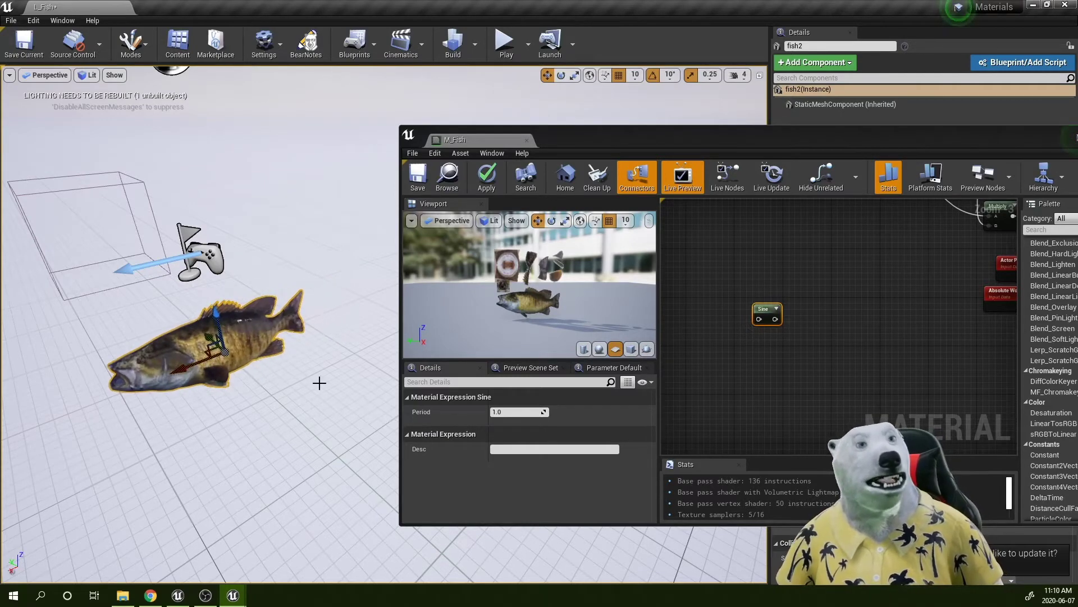
# - Duplicate the Absolute World Position node and place the copy just before the separate Sine node
pyautogui.scroll(-1, 831, 361)
pyautogui.moveTo(878, 360)
pyautogui.mouseDown(button='right')
pyautogui.moveTo(795, 359)
pyautogui.moveTo(857, 359)
pyautogui.mouseUp(button='right')
pyautogui.scroll(2, 882, 333)
pyautogui.click(879, 309)
pyautogui.hotkey('ctrl', 'c')
pyautogui.hotkey('ctrl', 'v')
pyautogui.moveTo(886, 342); pyautogui.dragTo(746, 368)
pyautogui.moveTo(746, 369); pyautogui.dragTo(868, 341, button='right')
pyautogui.scroll(-3, 867, 340)
pyautogui.moveTo(852, 358); pyautogui.dragTo(732, 354)
pyautogui.scroll(4, 734, 354)
pyautogui.moveTo(744, 353); pyautogui.dragTo(730, 335, button='right')
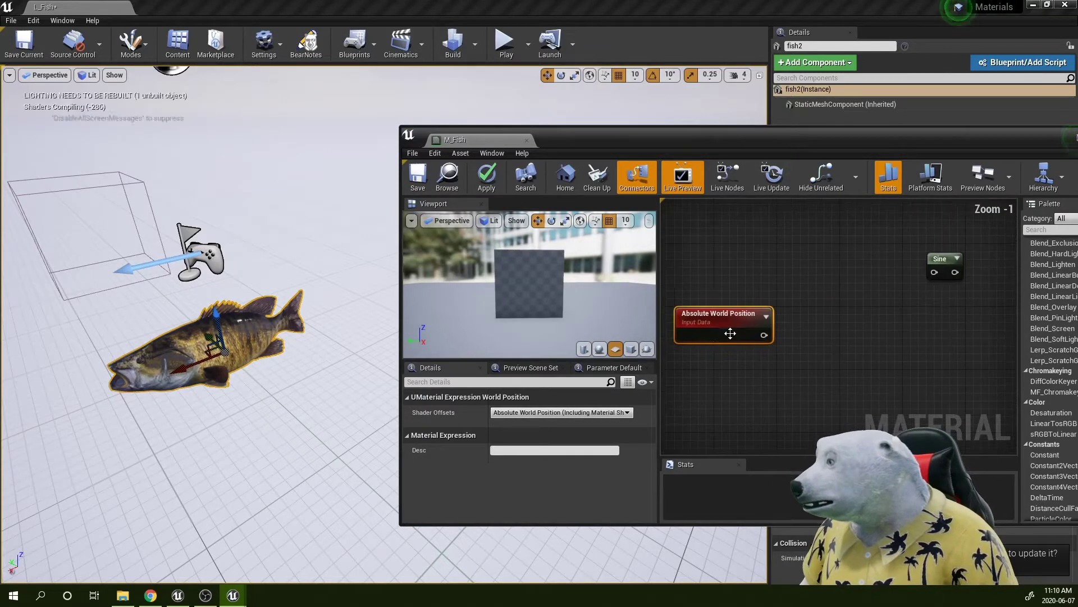
# - Add a ComponentMask fed by the copied Absolute World Position, keep only its R channel, and align both nodes with the Sine node
pyautogui.moveTo(730, 335); pyautogui.dragTo(794, 321)
pyautogui.write('mask')
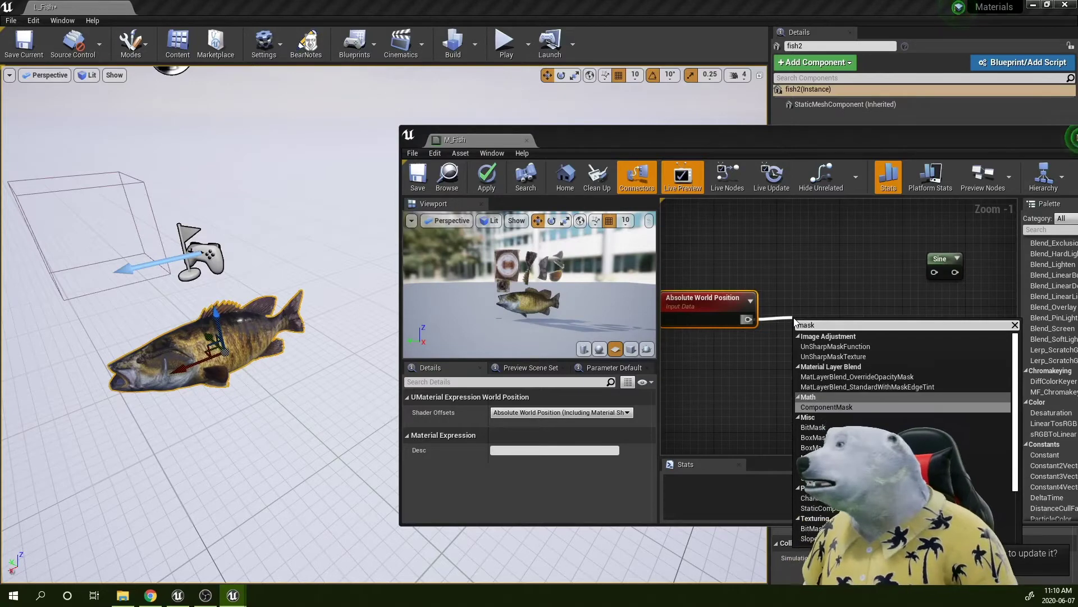
pyautogui.click(827, 407)
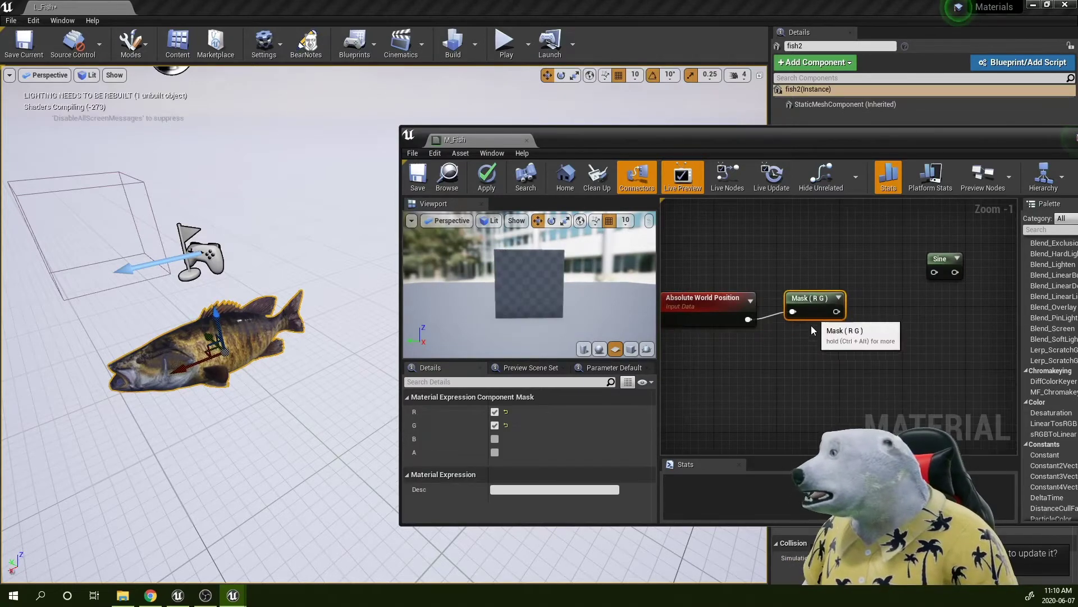
pyautogui.click(490, 425)
pyautogui.moveTo(738, 278); pyautogui.dragTo(722, 314, button='right')
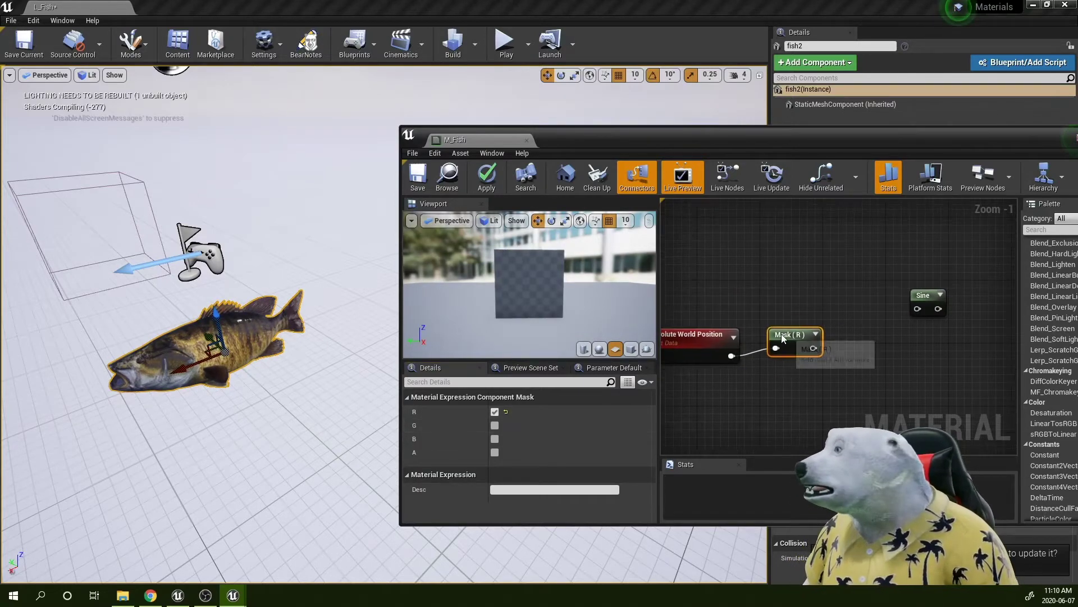
pyautogui.moveTo(721, 312); pyautogui.dragTo(782, 297)
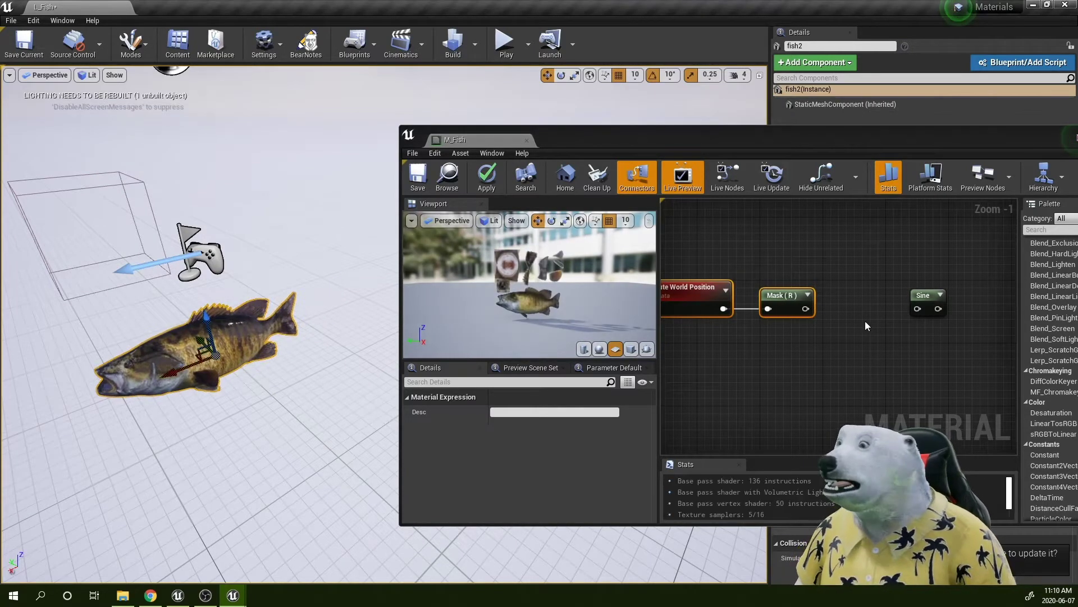
# - Connect the R mask's output to the separate Sine node and move the Sine node closer to the mask
pyautogui.moveTo(805, 308); pyautogui.dragTo(824, 312)
pyautogui.moveTo(924, 309); pyautogui.dragTo(919, 309)
pyautogui.moveTo(763, 140); pyautogui.dragTo(494, 152)
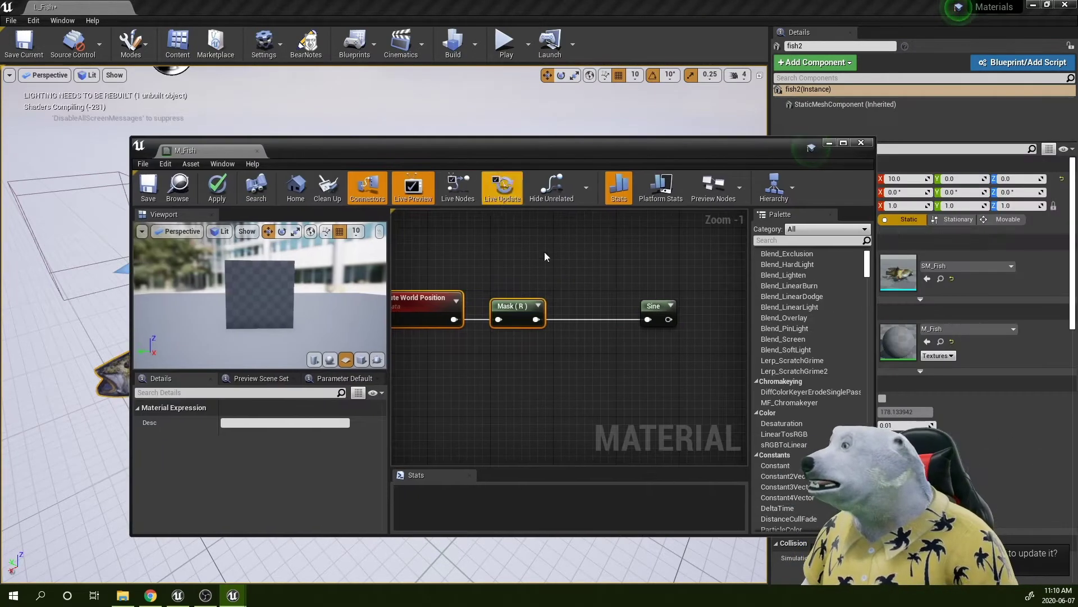
pyautogui.click(584, 300)
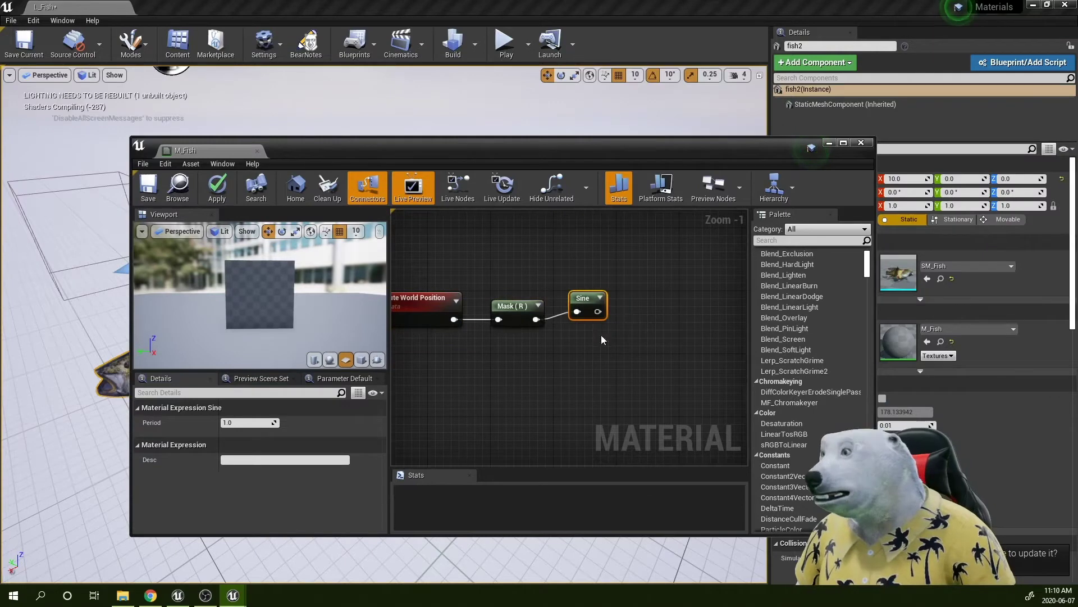
# - Connect the separate Sine node's output to World Position Offset, and apply and save the material
pyautogui.rightClick(592, 308)
pyautogui.click(677, 295)
pyautogui.moveTo(391, 150); pyautogui.dragTo(662, 164)
pyautogui.click(487, 217)
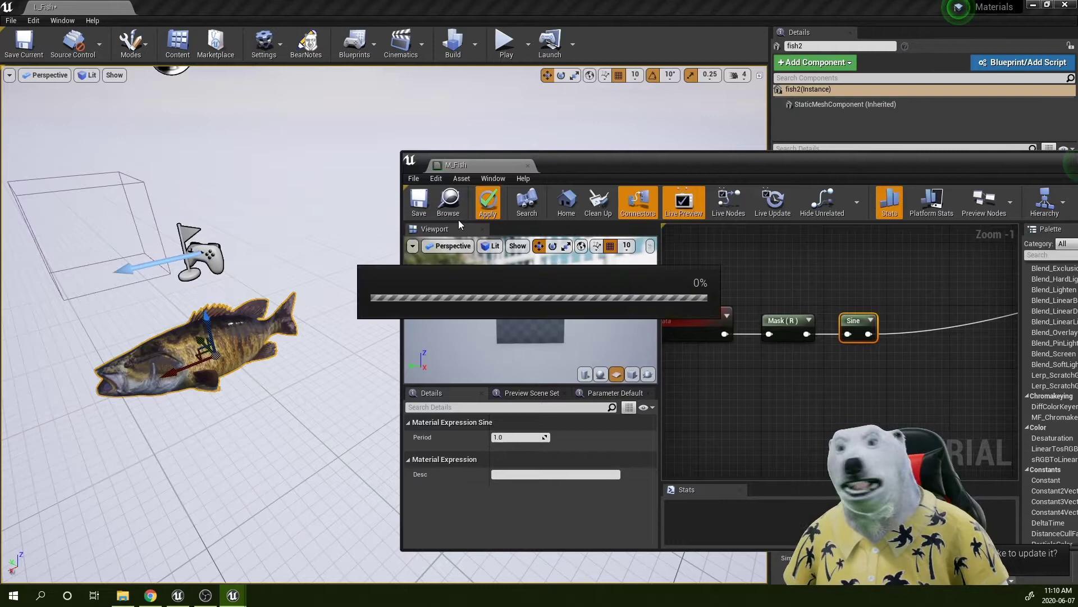
pyautogui.click(425, 208)
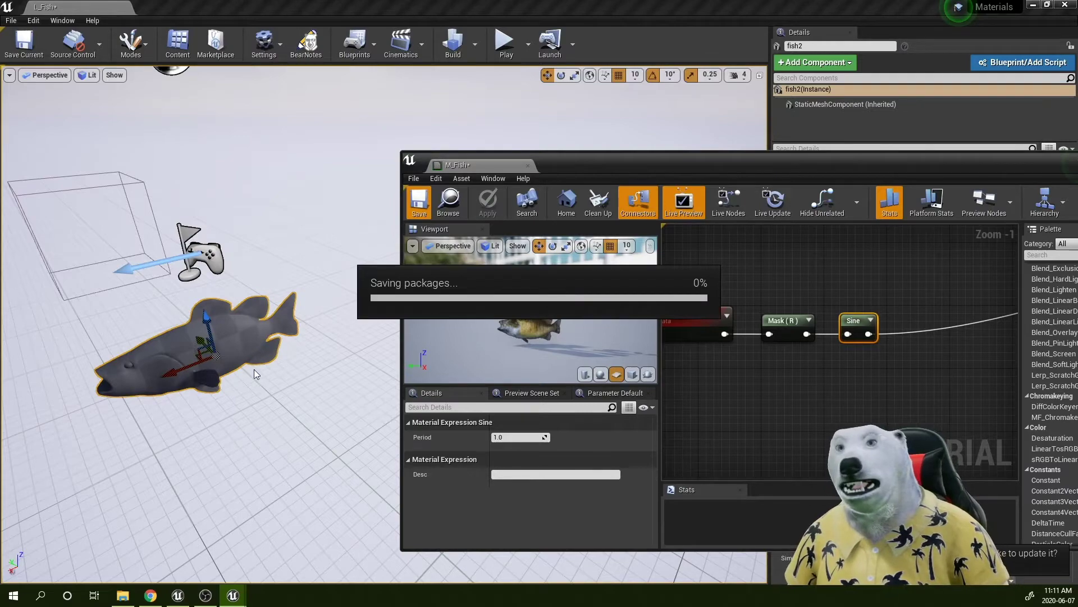
# - Examine how the applied sine offset deforms the fish in the level, both close up and from a distance
pyautogui.moveTo(256, 389); pyautogui.dragTo(303, 379, button='right')
pyautogui.press('w')
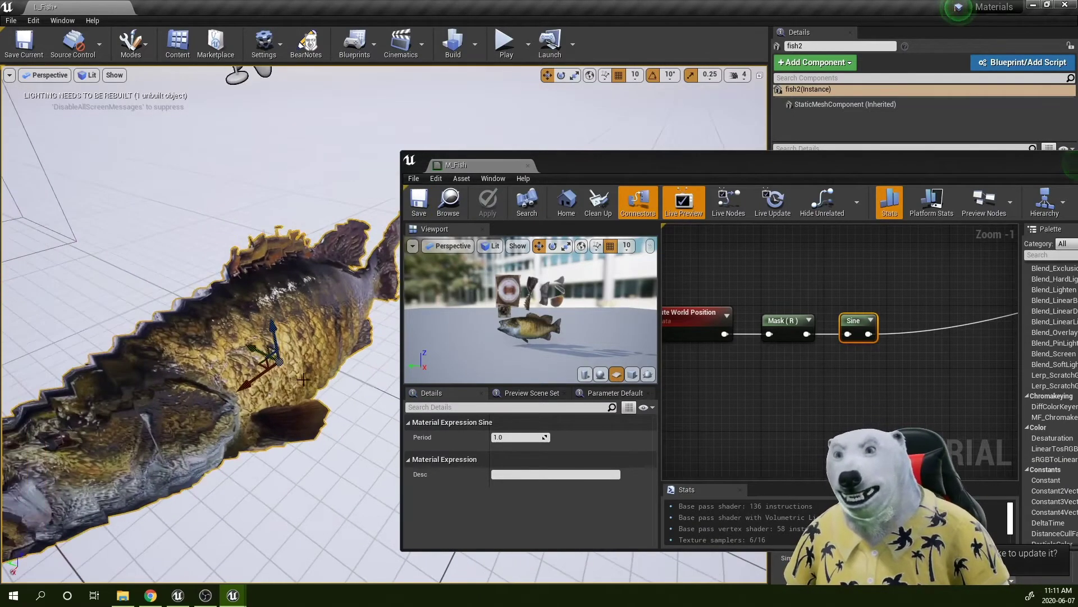
pyautogui.scroll(-5, 319, 318)
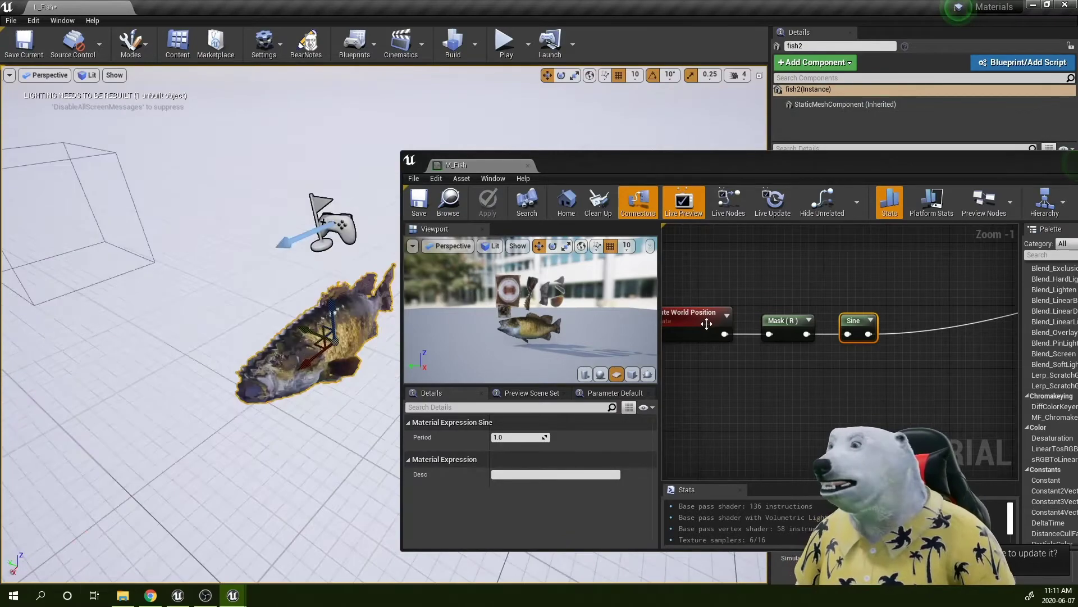
pyautogui.moveTo(695, 294); pyautogui.dragTo(781, 367)
pyautogui.scroll(-2, 767, 368)
pyautogui.moveTo(314, 359); pyautogui.dragTo(321, 360, button='right')
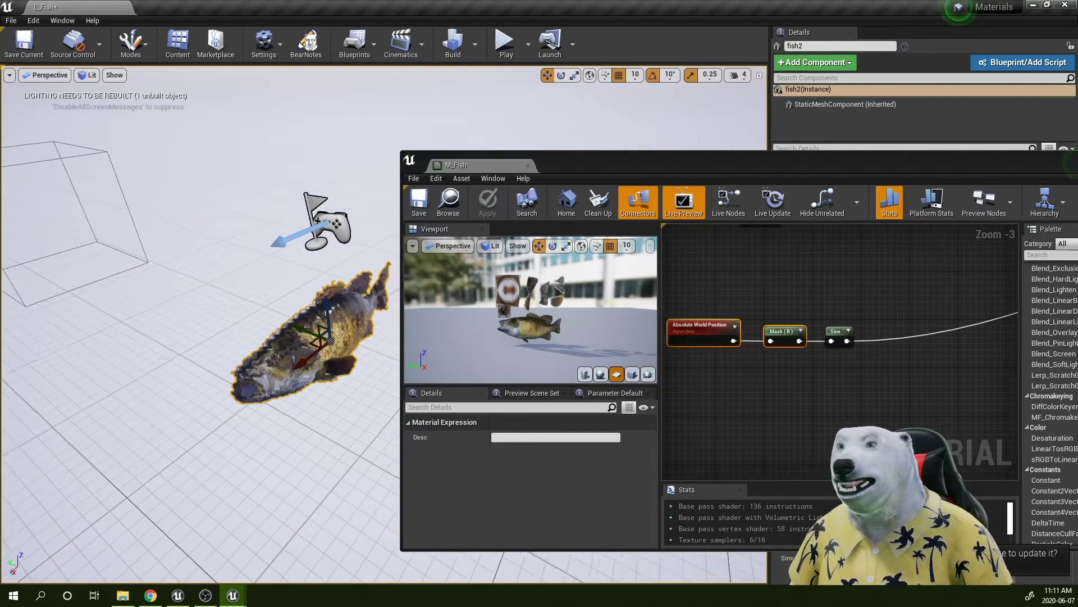
pyautogui.press('d')
pyautogui.moveTo(225, 317); pyautogui.dragTo(214, 316, button='right')
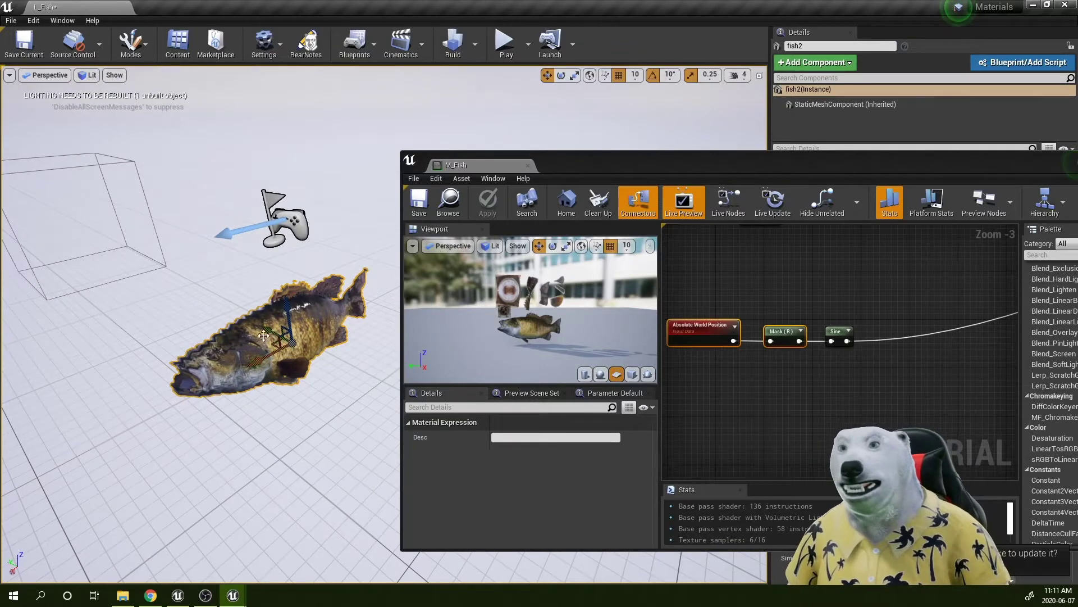
# - Duplicate the final Multiply node with its green 0,1,0 vector and place the copies beside the masked Sine node
pyautogui.scroll(-4, 741, 388)
pyautogui.moveTo(898, 338); pyautogui.dragTo(807, 366, button='right')
pyautogui.scroll(3, 857, 350)
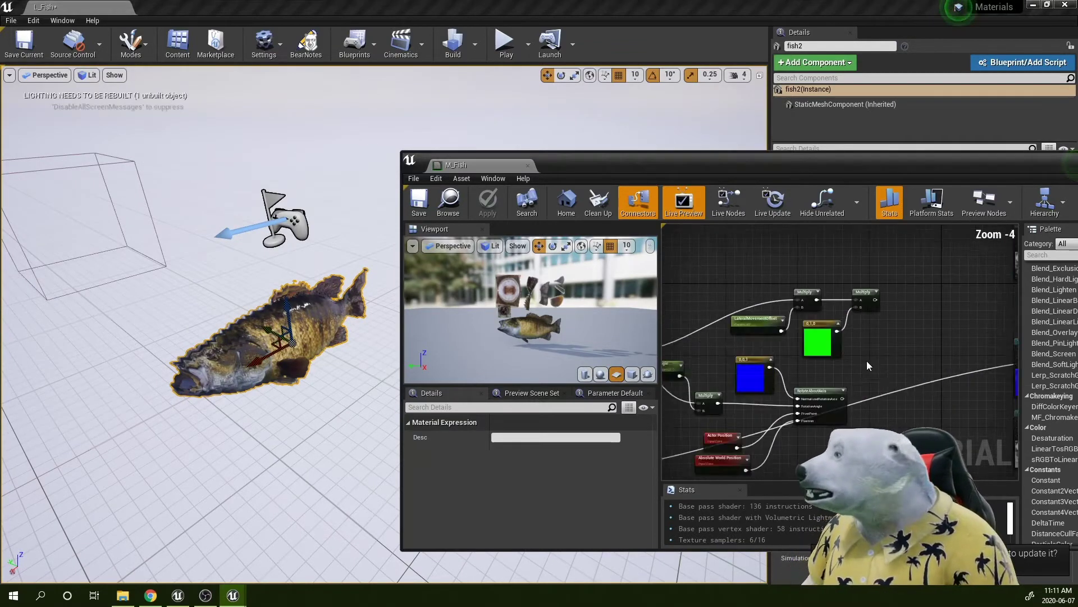
pyautogui.moveTo(867, 360); pyautogui.dragTo(835, 302)
pyautogui.hotkey('ctrl', 'c')
pyautogui.moveTo(692, 446); pyautogui.dragTo(830, 332, button='right')
pyautogui.hotkey('ctrl', 'v')
pyautogui.moveTo(700, 386); pyautogui.dragTo(894, 351, button='right')
pyautogui.moveTo(934, 334); pyautogui.dragTo(901, 312)
pyautogui.scroll(3, 853, 337)
pyautogui.moveTo(853, 337); pyautogui.dragTo(812, 348, button='right')
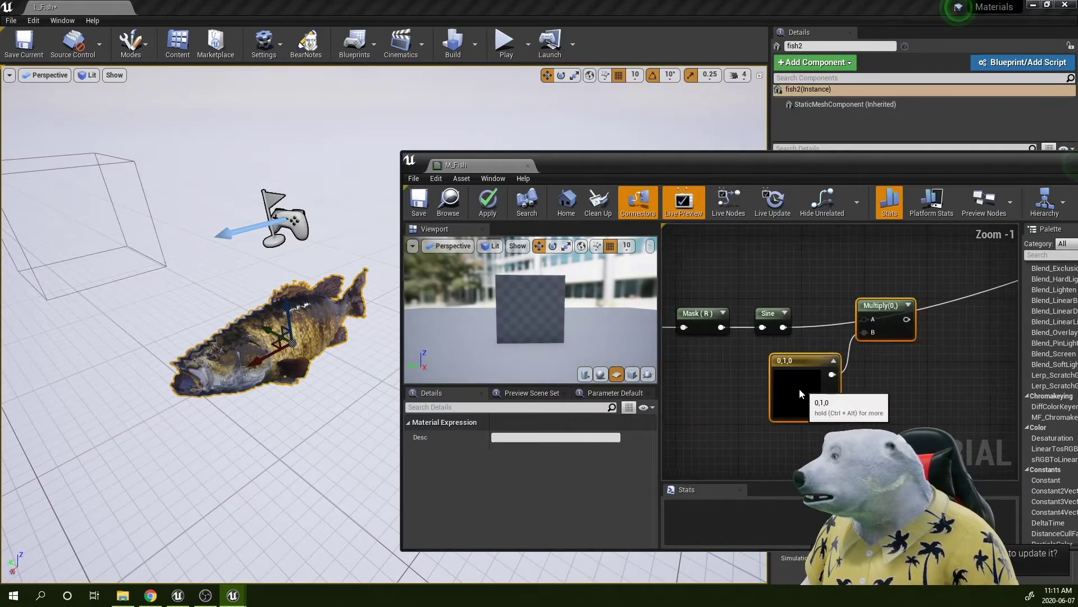
# - Connect the masked Sine node's output to input A of the copied Multiply node
pyautogui.moveTo(800, 388); pyautogui.dragTo(792, 400)
pyautogui.scroll(-4, 795, 393)
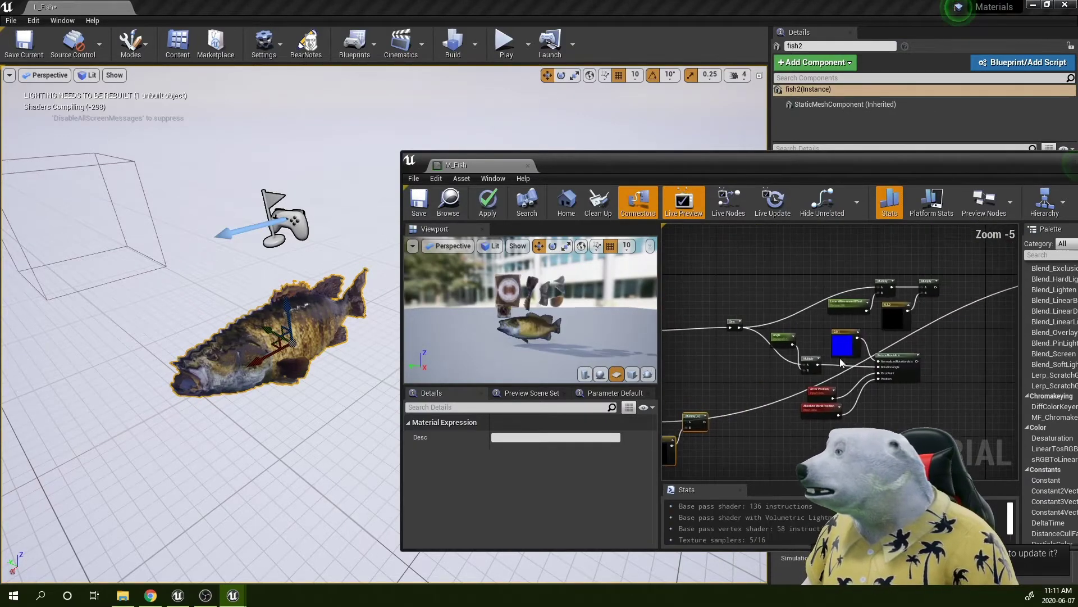
pyautogui.scroll(3, 787, 388)
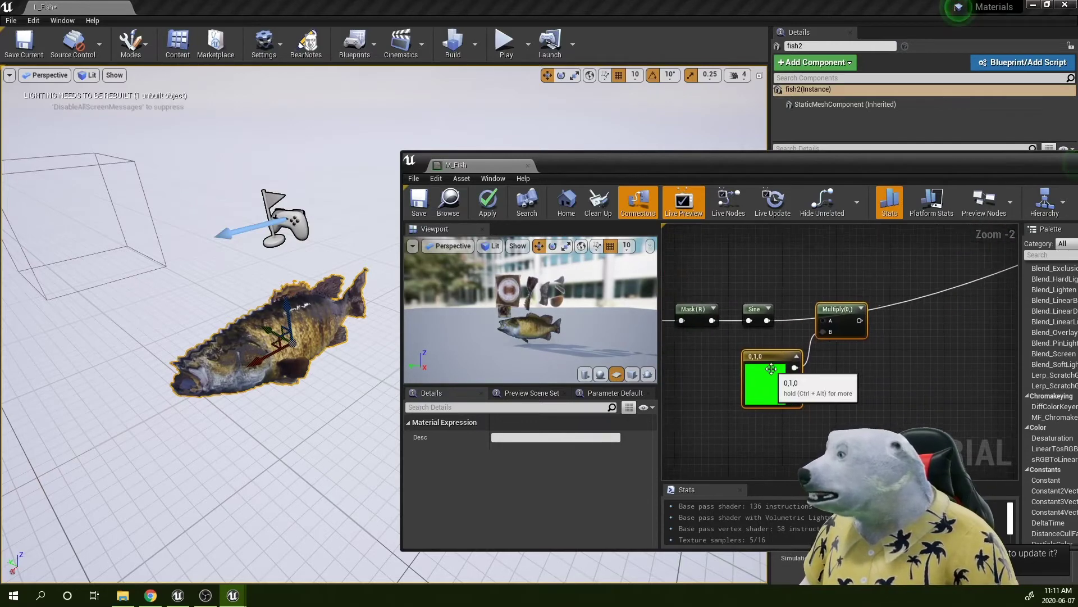
pyautogui.moveTo(767, 321); pyautogui.dragTo(822, 321)
pyautogui.click(817, 422)
pyautogui.click(789, 395)
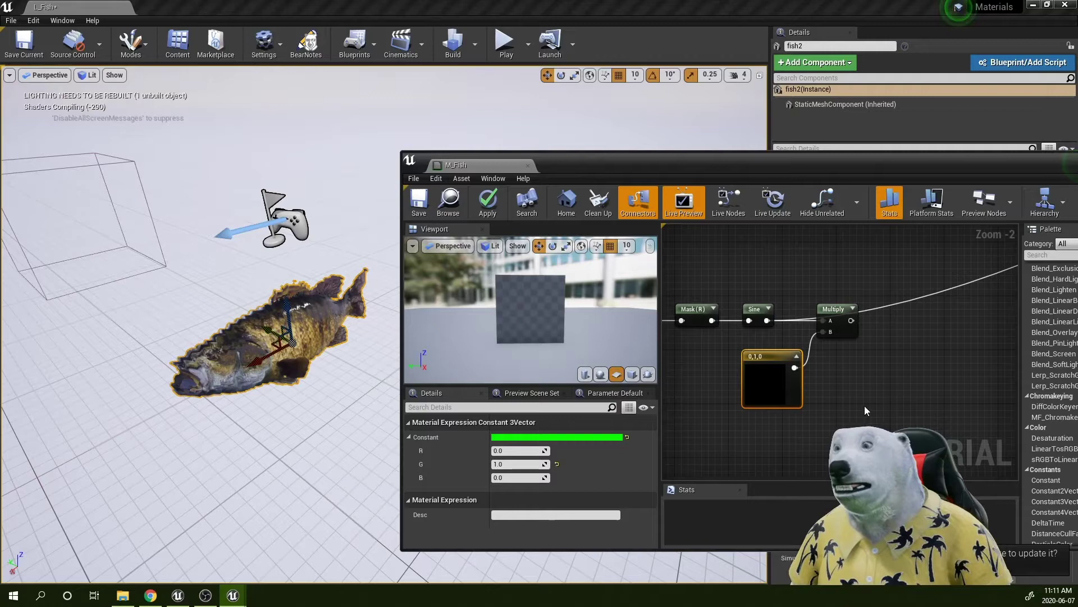
# - Connect the copied Multiply node's output to World Position Offset, and apply and save the material
pyautogui.moveTo(864, 384); pyautogui.dragTo(818, 398, button='right')
pyautogui.rightClick(789, 323)
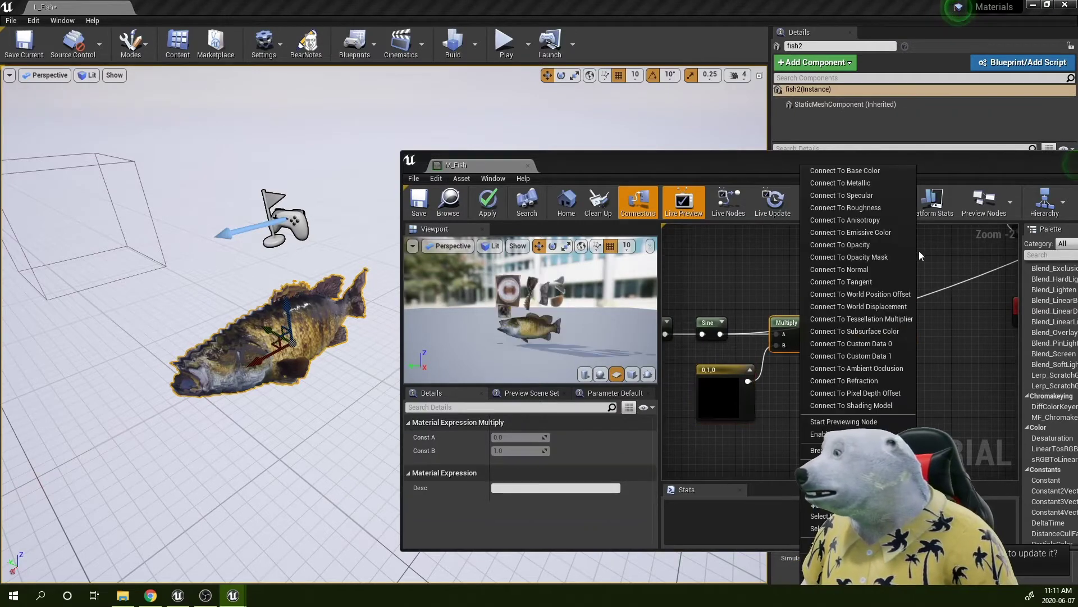
pyautogui.click(888, 294)
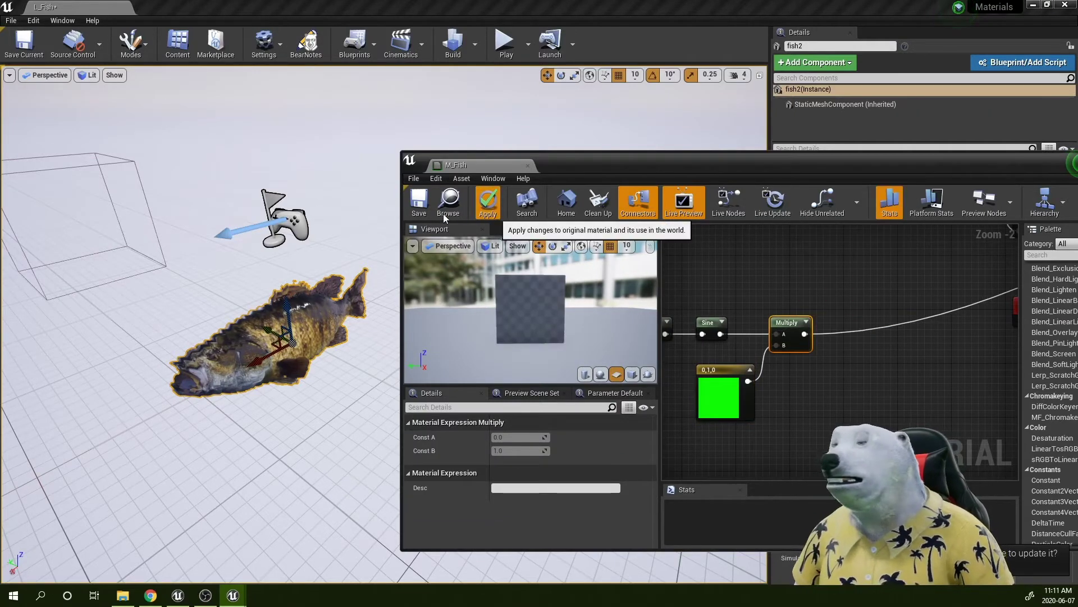
pyautogui.click(421, 205)
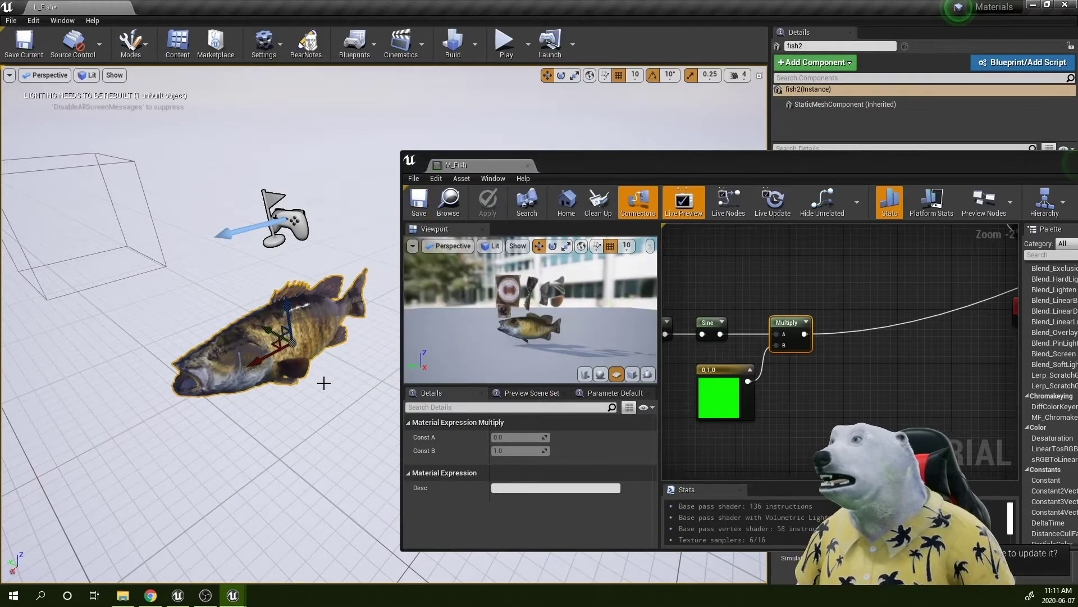
# - Examine the fish's deformation in the level from several viewing angles
pyautogui.moveTo(304, 356); pyautogui.dragTo(382, 377, button='right')
pyautogui.keyDown('alt'); pyautogui.moveTo(383, 376); pyautogui.dragTo(254, 341); pyautogui.keyUp('alt')
pyautogui.moveTo(315, 357); pyautogui.dragTo(341, 379, button='right')
pyautogui.keyDown('alt'); pyautogui.moveTo(300, 378); pyautogui.dragTo(361, 234); pyautogui.keyUp('alt')
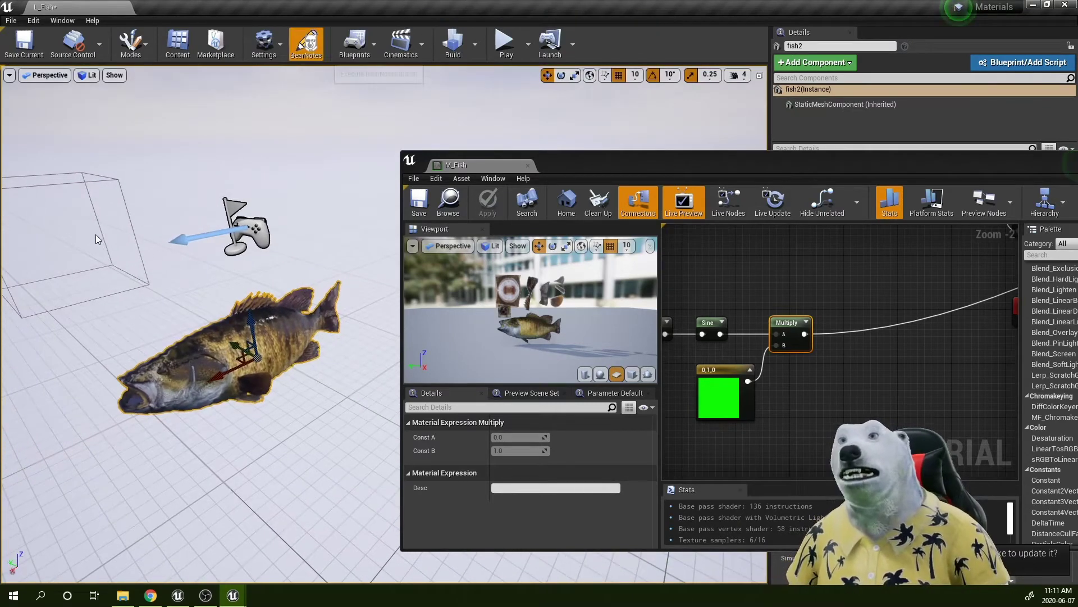
# - Sketch a red sine curve over the level view with a horizontal axis and lines marking its peaks and trough
pyautogui.moveTo(77, 272); pyautogui.dragTo(329, 275)
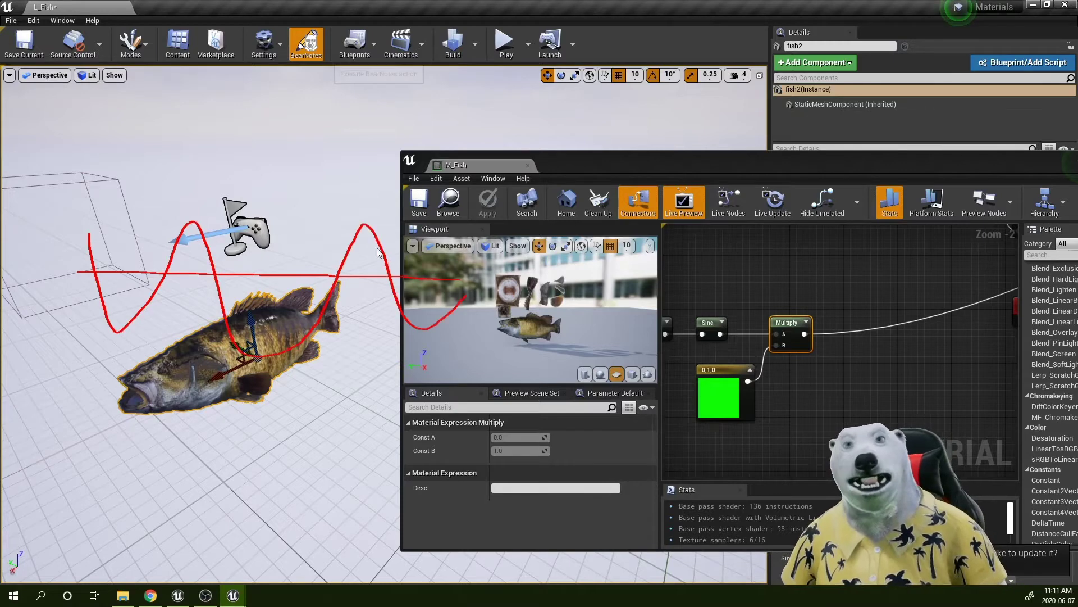
pyautogui.moveTo(159, 220); pyautogui.dragTo(230, 220)
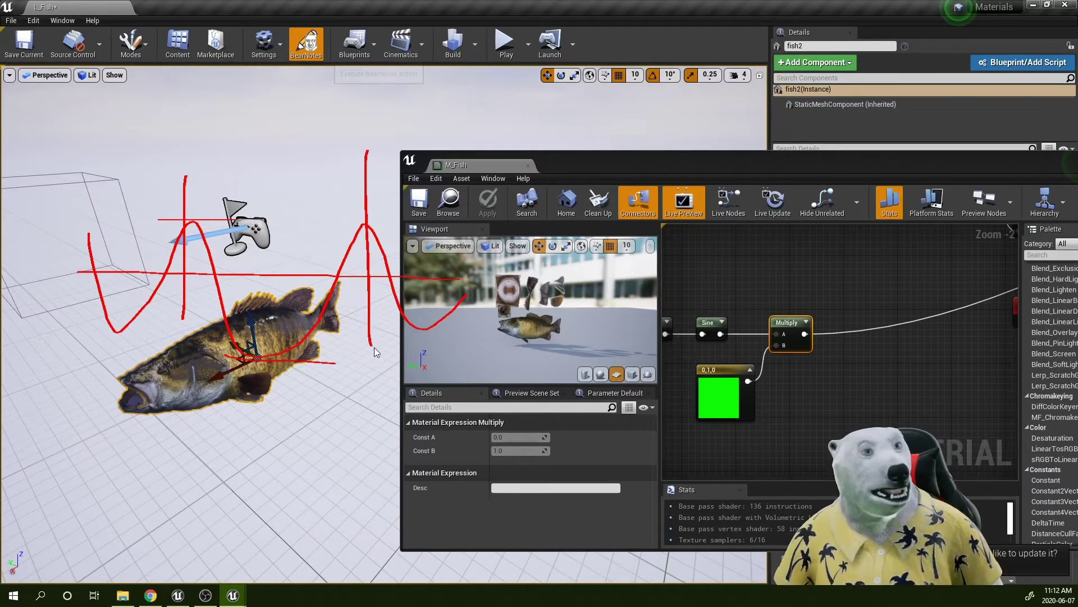
# - Sketch red guide lines and a green sideways arrow over the fish in the level view, and close the sketch overlay
pyautogui.press('Escape')
pyautogui.moveTo(279, 340); pyautogui.dragTo(279, 342, button='right')
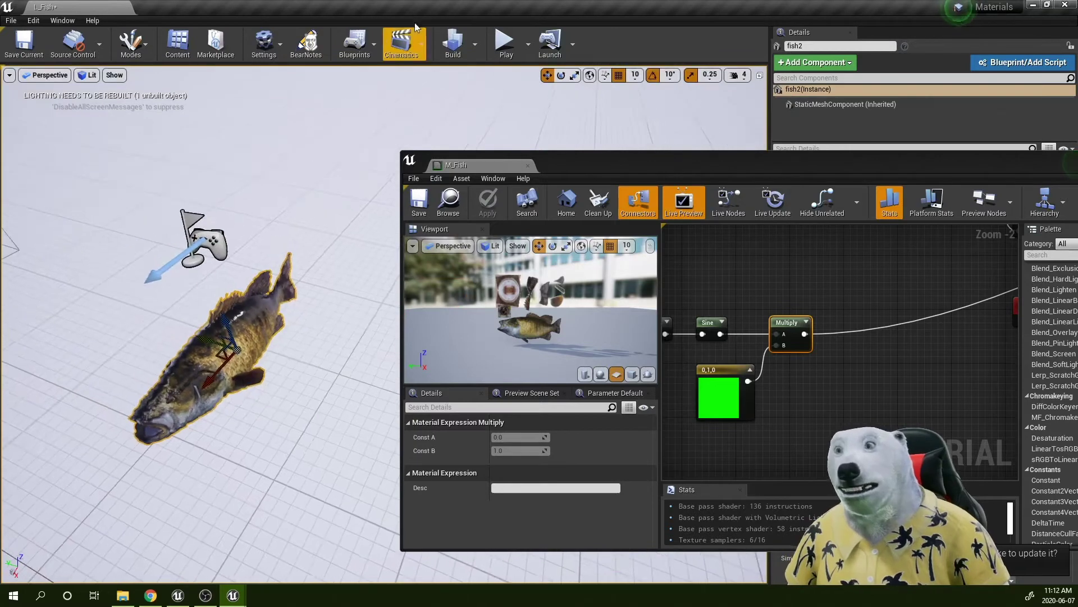
pyautogui.click(306, 42)
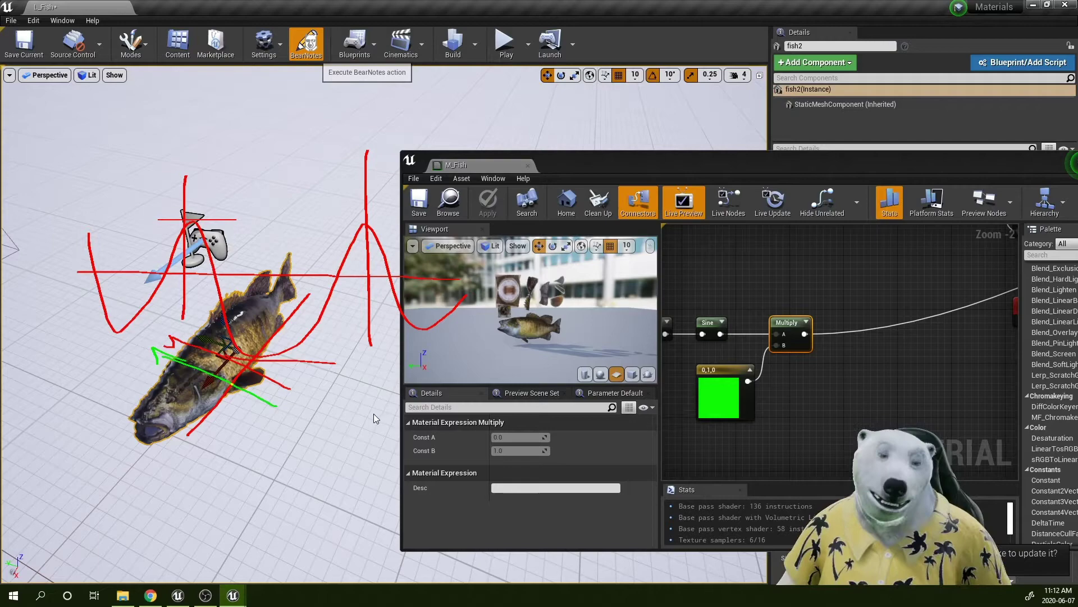
pyautogui.press('Escape')
pyautogui.scroll(-3, 377, 294)
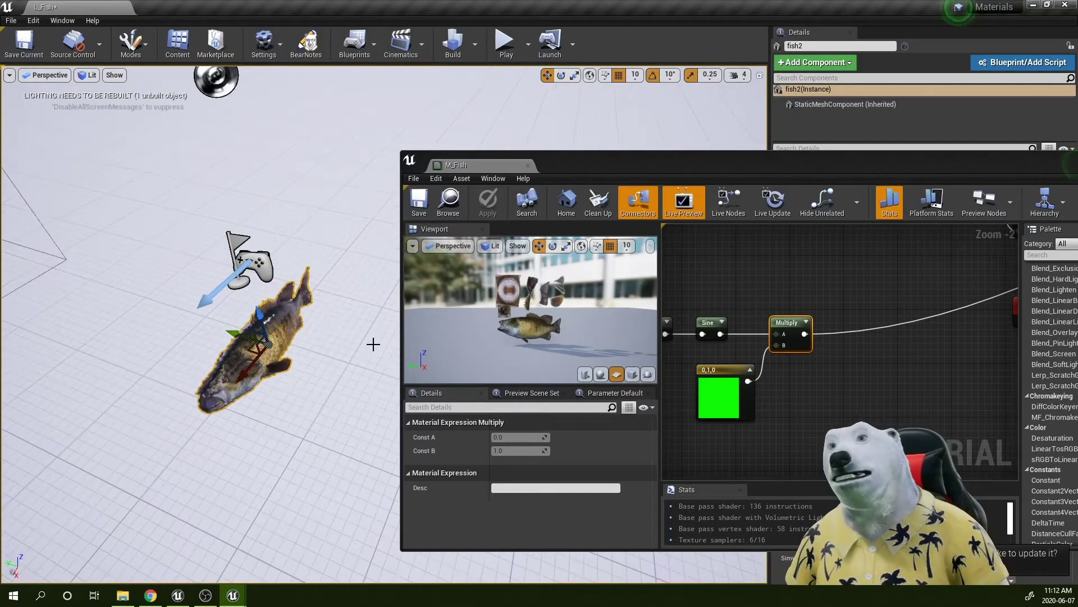
pyautogui.moveTo(373, 342); pyautogui.dragTo(314, 348, button='right')
pyautogui.scroll(4, 305, 318)
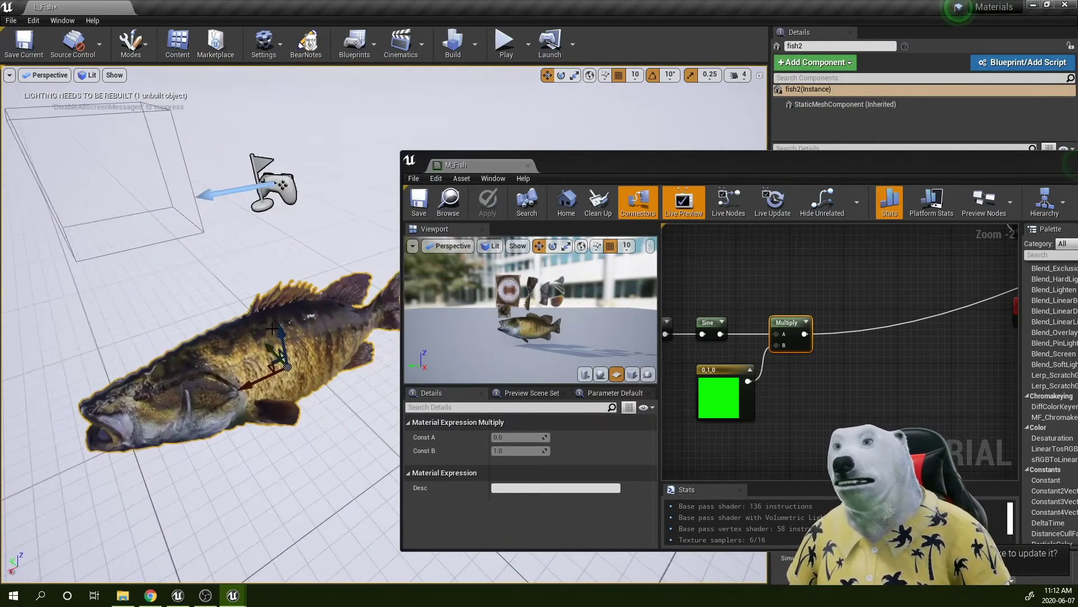
pyautogui.scroll(-4, 876, 368)
pyautogui.scroll(3, 863, 380)
# - Move the M_Fish material editor over the level view and select the green 0,1,0 constant node
pyautogui.moveTo(871, 393); pyautogui.dragTo(800, 386, button='right')
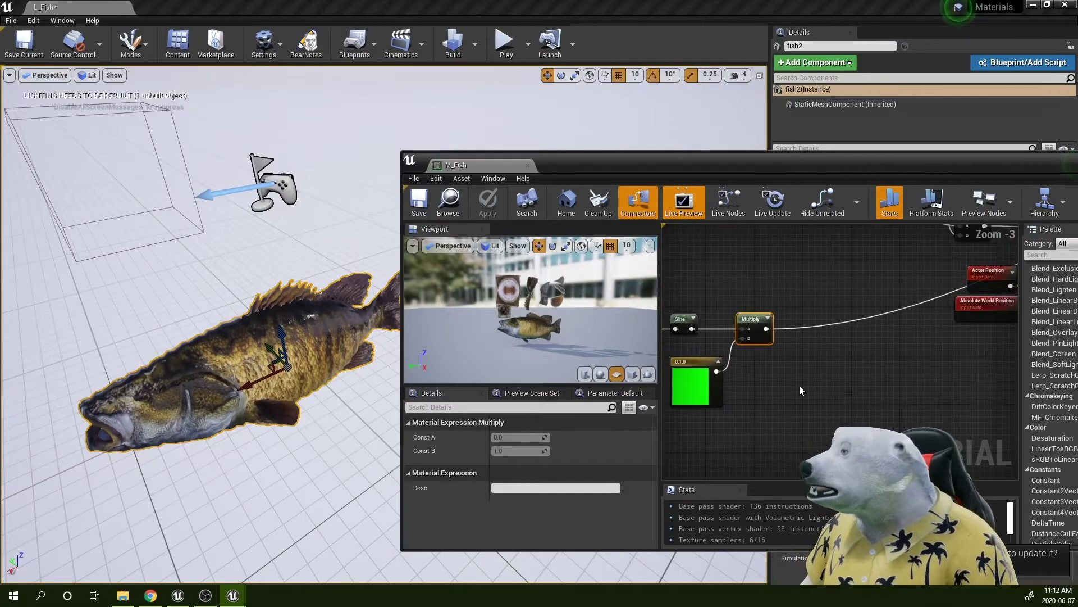
pyautogui.moveTo(712, 302); pyautogui.dragTo(712, 303)
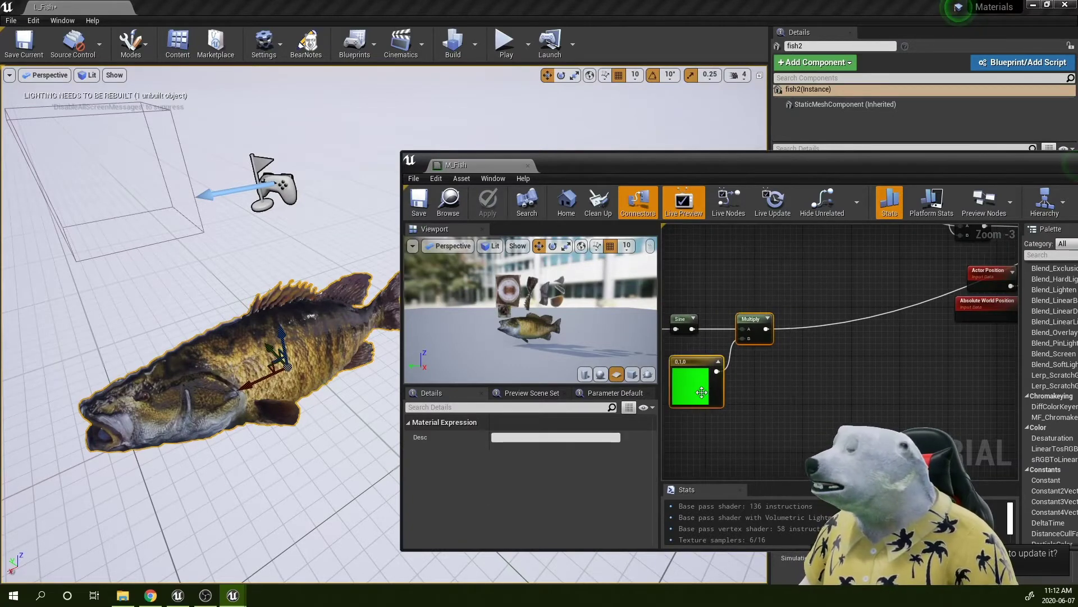
pyautogui.moveTo(634, 164); pyautogui.dragTo(343, 144)
pyautogui.moveTo(422, 330); pyautogui.dragTo(533, 313, button='right')
pyautogui.click(515, 331)
pyautogui.moveTo(625, 310); pyautogui.dragTo(563, 314, button='right')
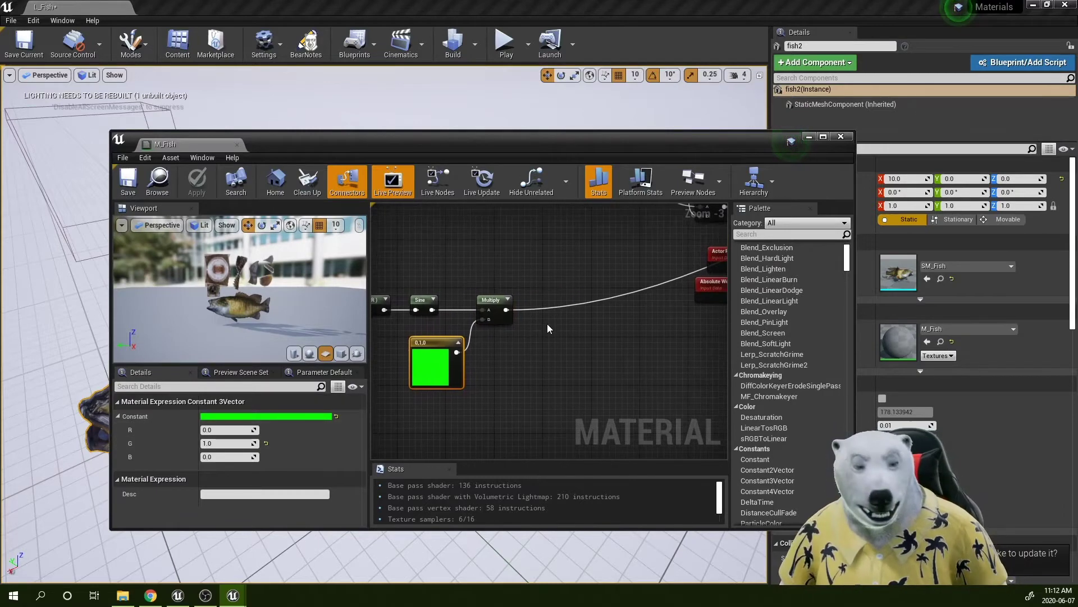
# - Add another Multiply node and connect the output of the Multiply fed by Sine to its input A
pyautogui.click(564, 288)
pyautogui.scroll(3, 570, 278)
pyautogui.moveTo(464, 311)
pyautogui.mouseDown(button='right')
pyautogui.moveTo(574, 313)
pyautogui.moveTo(457, 322)
pyautogui.mouseUp(button='right')
pyautogui.click(481, 292)
pyautogui.moveTo(496, 310); pyautogui.dragTo(599, 298)
# - Create a scalar parameter named Amplitude below the two Multiply nodes
pyautogui.moveTo(468, 351); pyautogui.dragTo(489, 318, button='right')
pyautogui.press('1')
pyautogui.click(488, 318)
pyautogui.rightClick(497, 322)
pyautogui.click(500, 325)
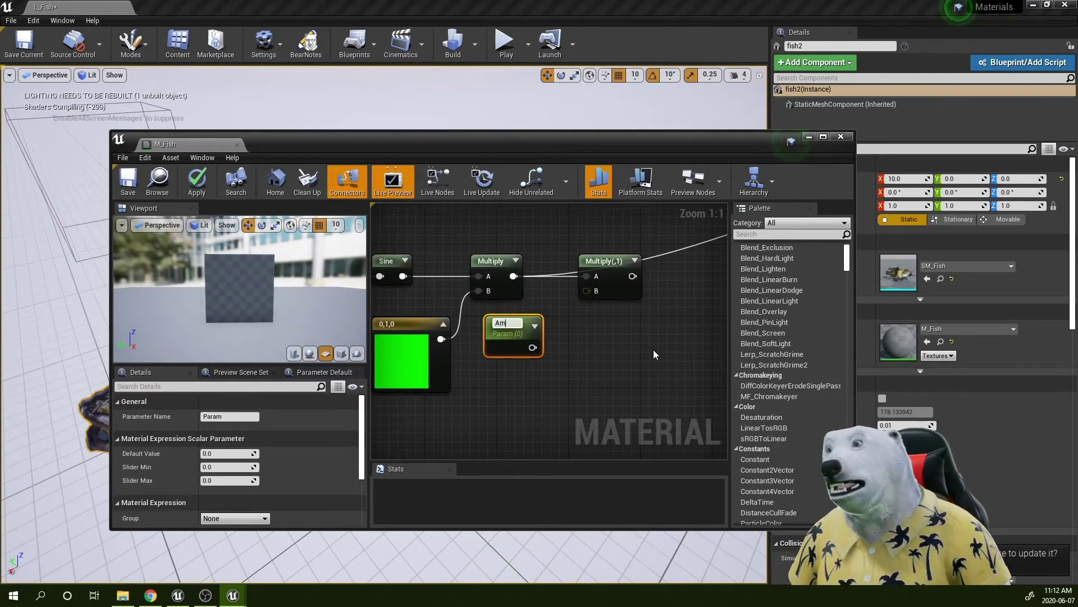
pyautogui.write('Amplitude')
pyautogui.press('Return')
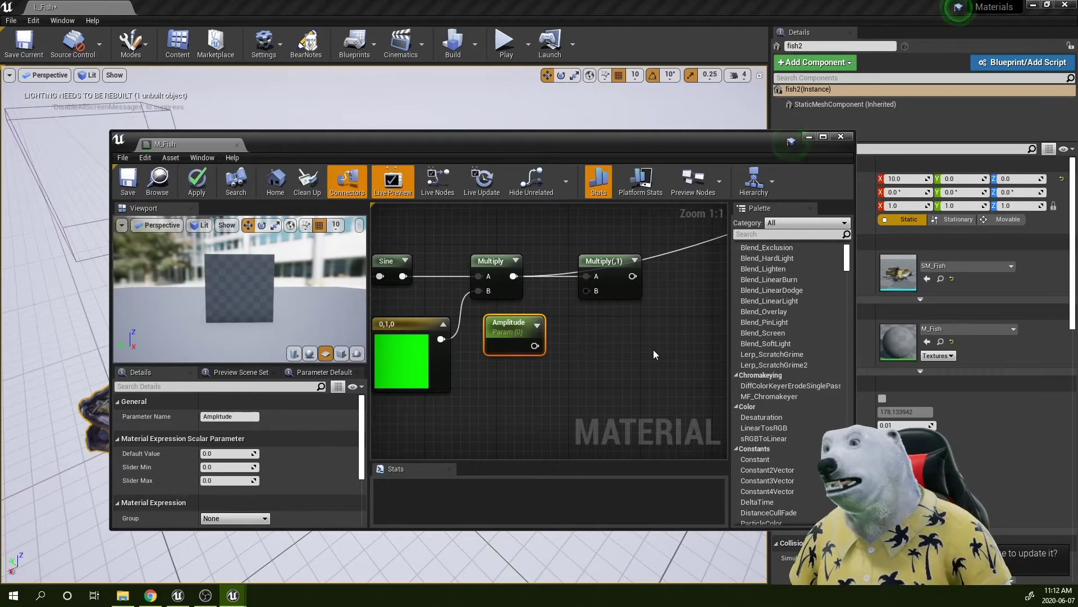
# - Set Amplitude's default value to 100 and connect it to input B of the new Multiply node
pyautogui.click(230, 453)
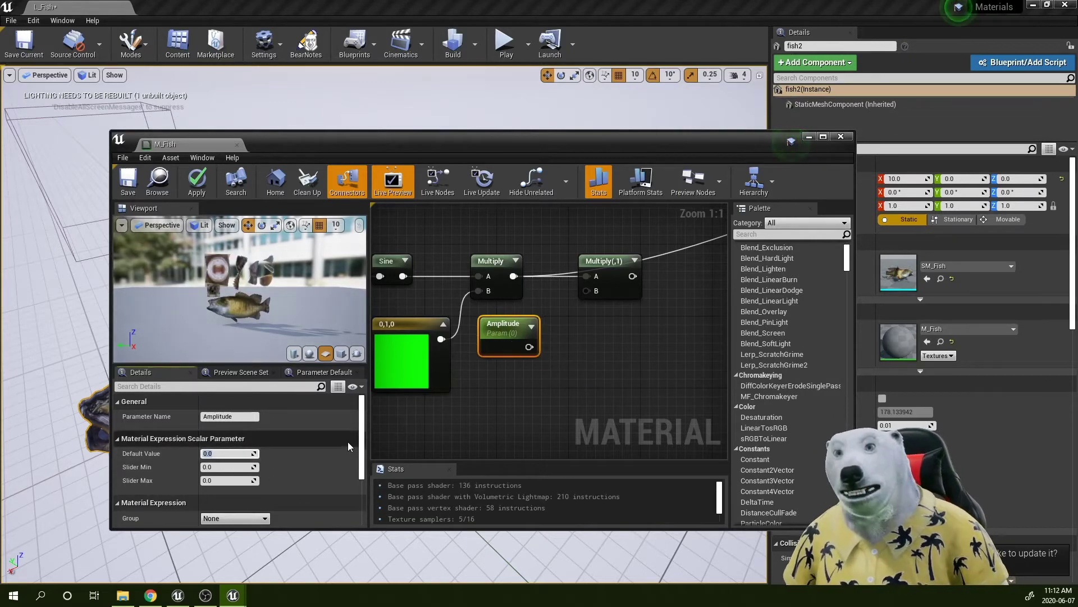
pyautogui.write('100')
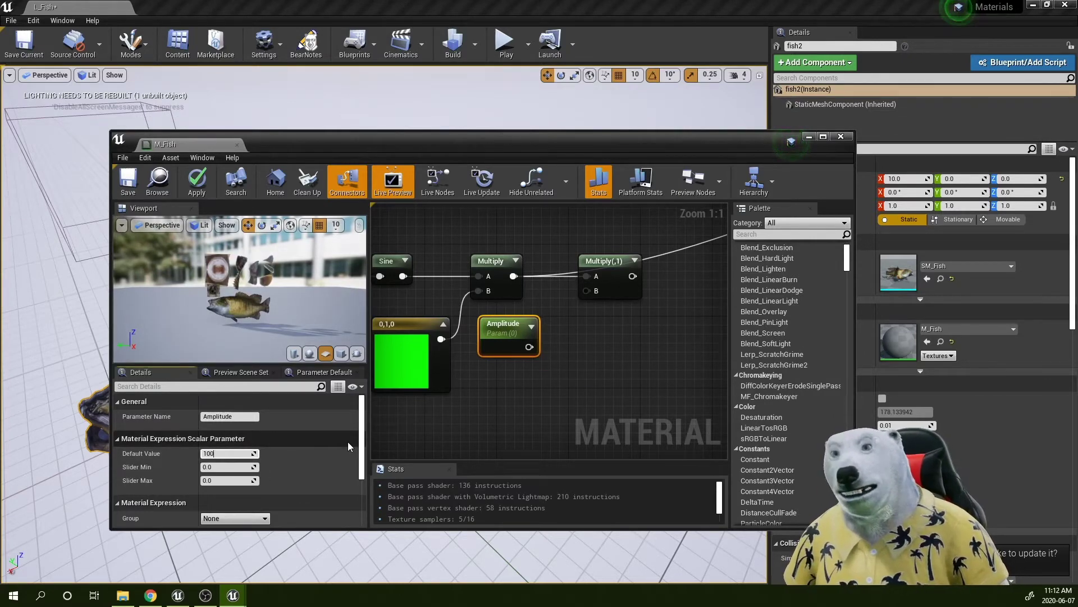
pyautogui.press('Return')
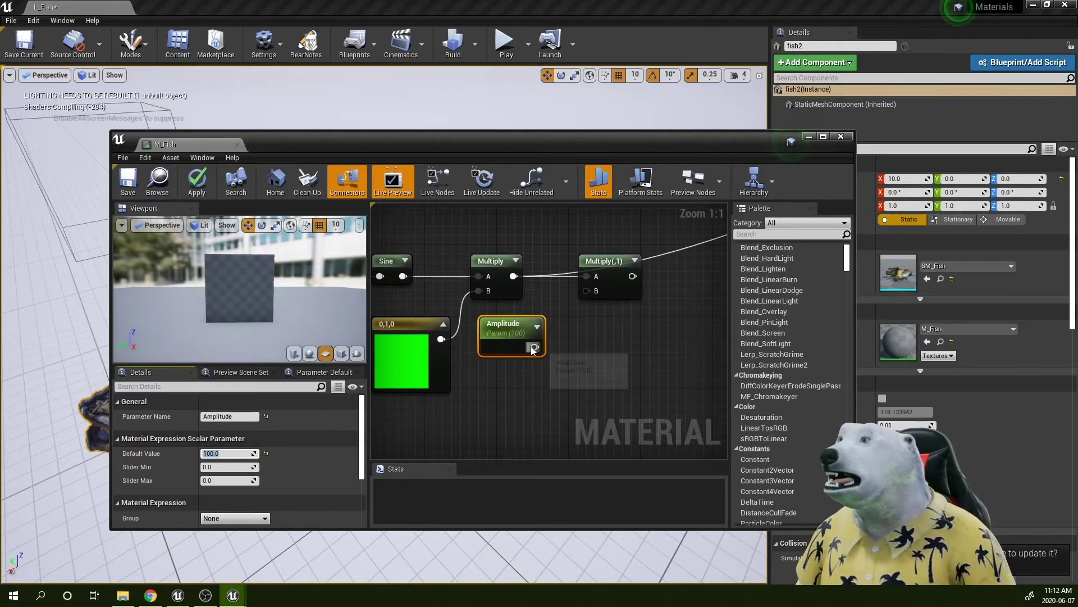
pyautogui.moveTo(533, 348); pyautogui.dragTo(586, 290)
pyautogui.moveTo(587, 292); pyautogui.dragTo(532, 325, button='right')
# - Connect the new Multiply node to World Position Offset, and apply and save the material
pyautogui.rightClick(566, 301)
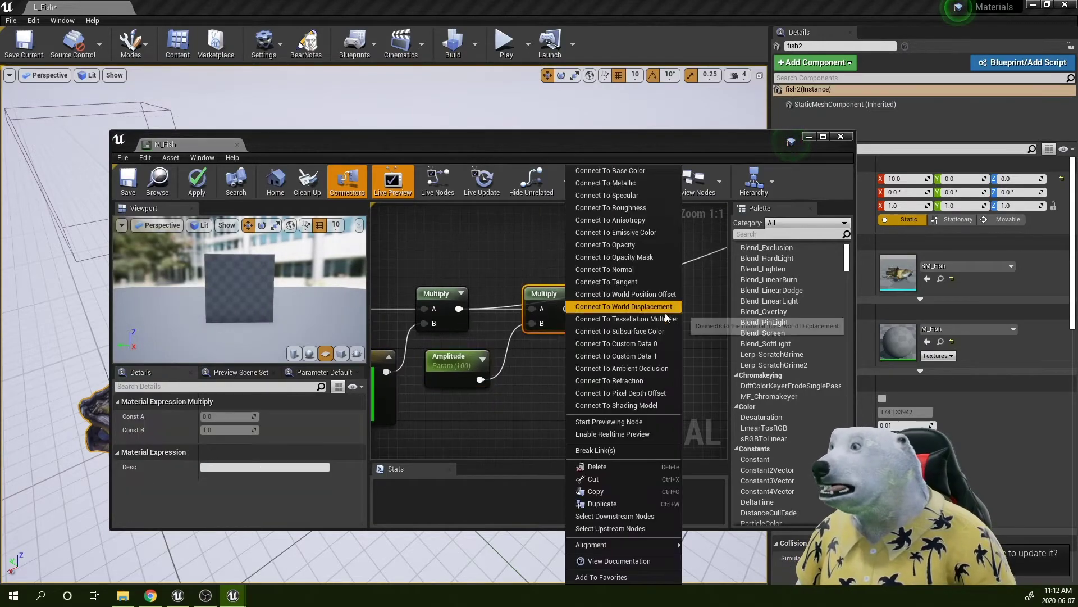
pyautogui.click(664, 308)
pyautogui.moveTo(422, 160); pyautogui.dragTo(962, 161)
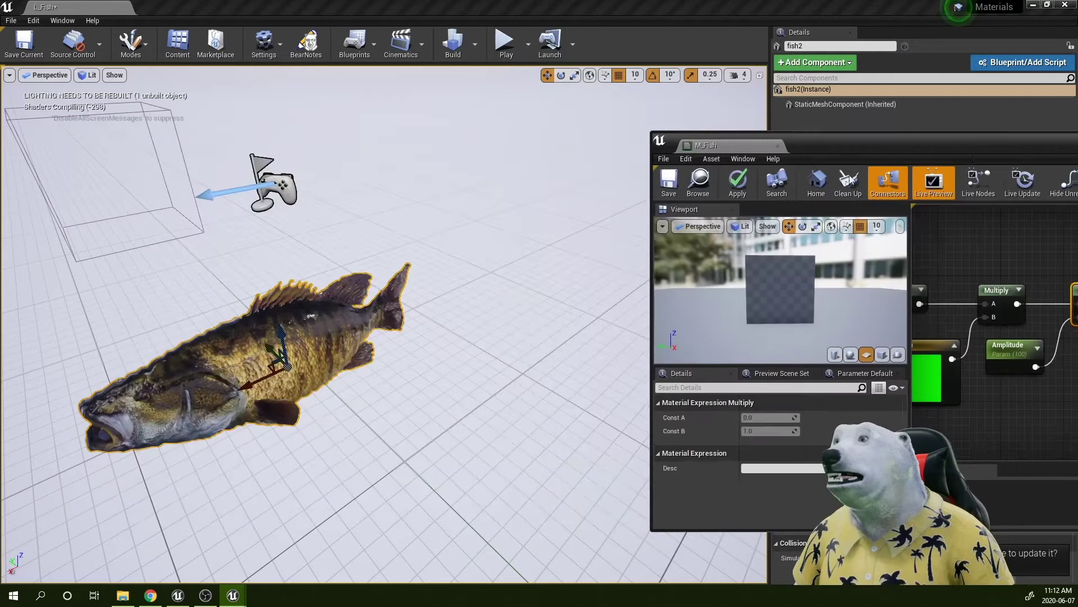
pyautogui.click(712, 194)
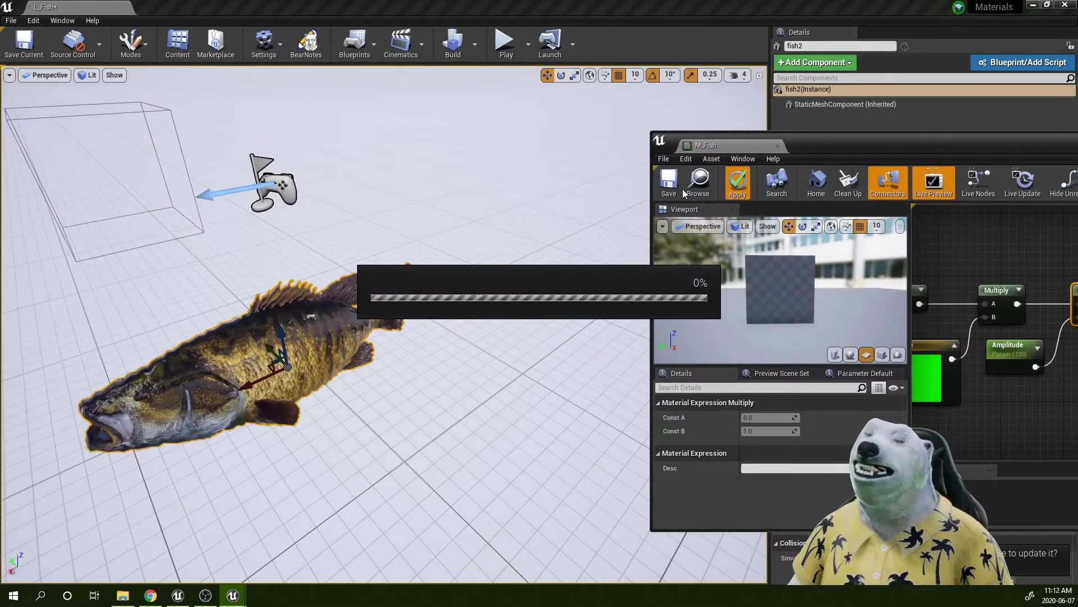
pyautogui.click(674, 187)
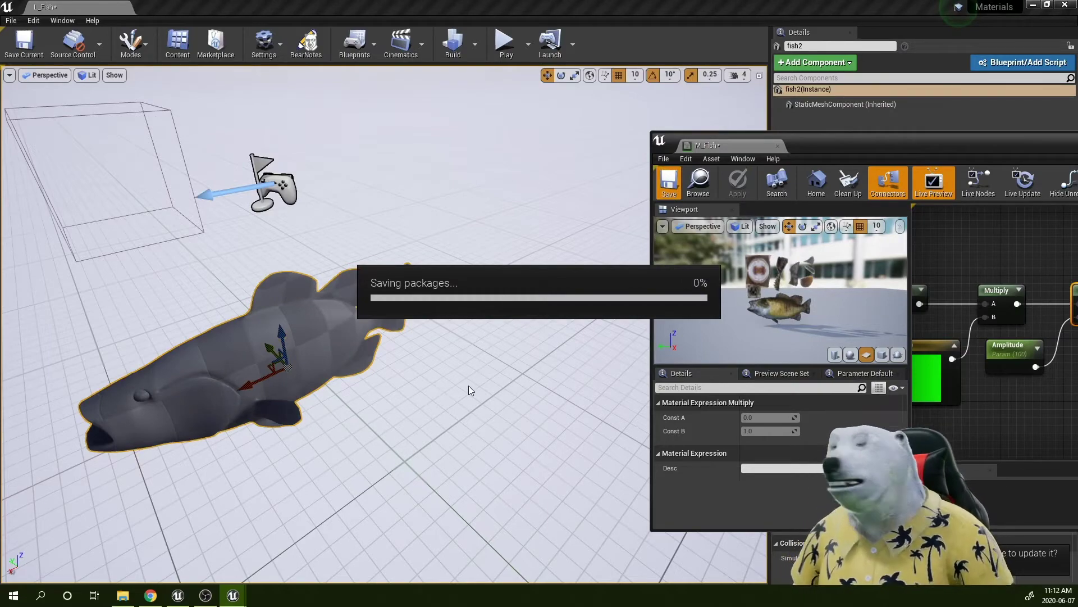
# - Lower the Amplitude parameter's default value to about 18
pyautogui.press('s')
pyautogui.moveTo(420, 410); pyautogui.dragTo(473, 413, button='right')
pyautogui.press('a')
pyautogui.moveTo(834, 150); pyautogui.dragTo(715, 129)
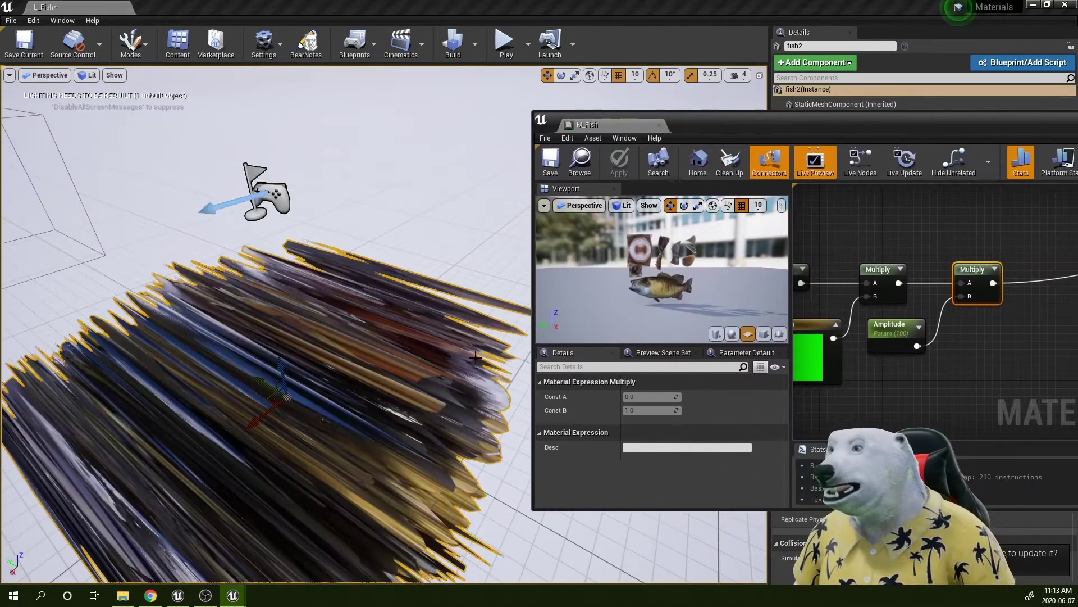
pyautogui.click(899, 331)
pyautogui.moveTo(649, 434)
pyautogui.mouseDown()
pyautogui.moveTo(682, 434)
pyautogui.moveTo(652, 434)
pyautogui.moveTo(663, 433)
pyautogui.mouseUp()
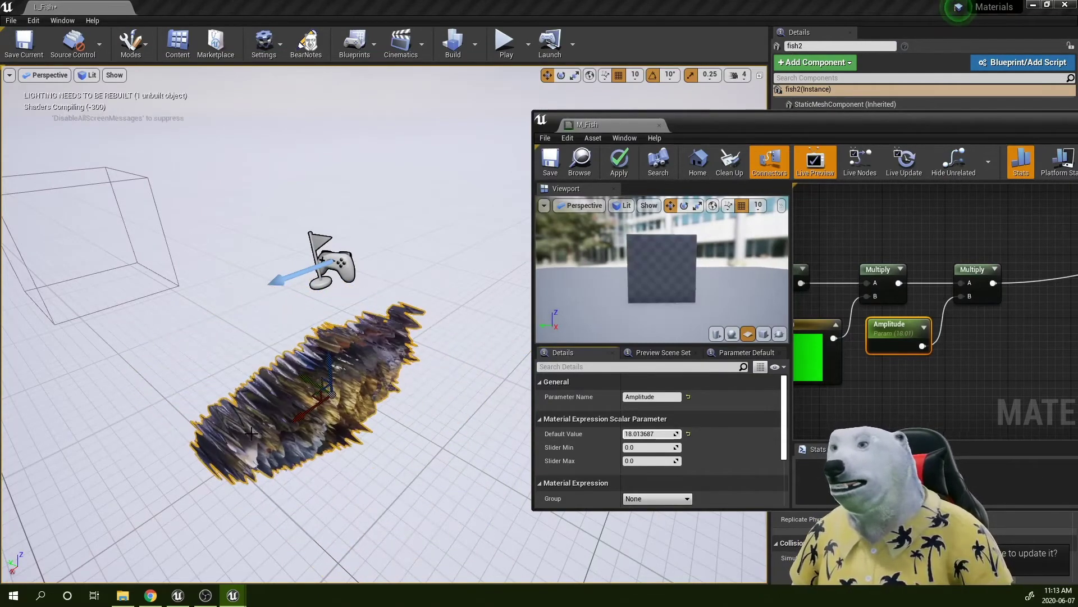
# - Move the Absolute World Position and Mask (R) nodes away from the Sine node, keeping the fish in view
pyautogui.moveTo(773, 125); pyautogui.dragTo(535, 118)
pyautogui.scroll(-3, 709, 337)
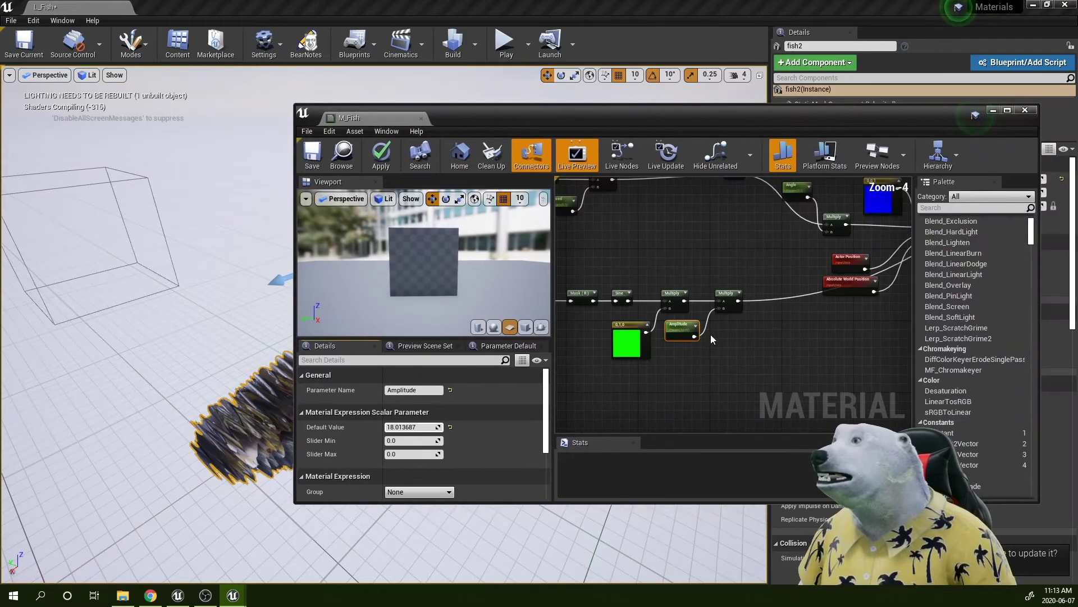
pyautogui.moveTo(711, 338); pyautogui.dragTo(857, 339, button='right')
pyautogui.scroll(2, 724, 317)
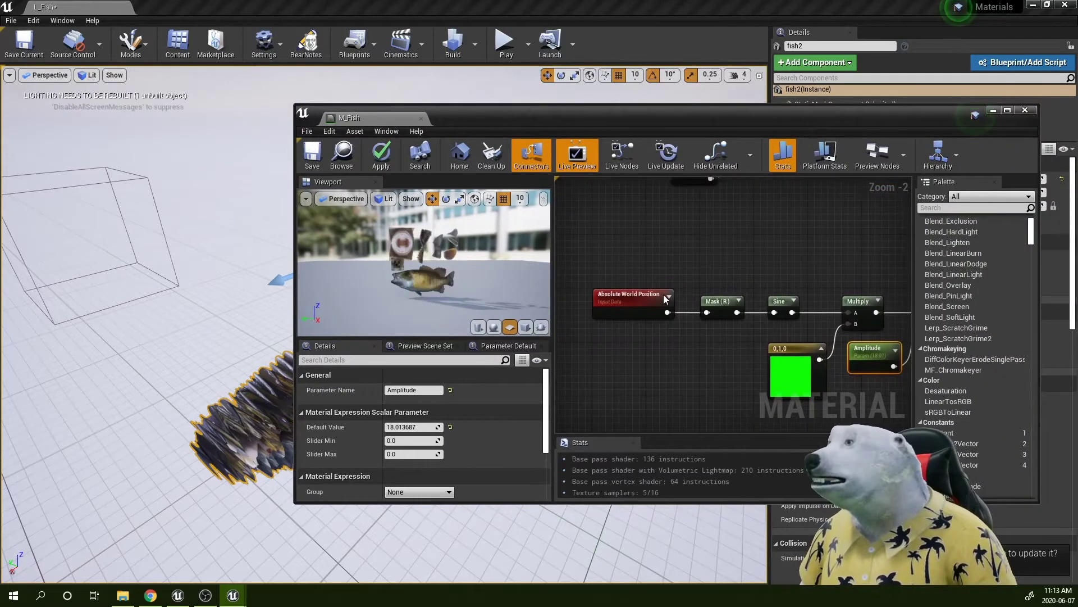
pyautogui.moveTo(592, 265); pyautogui.dragTo(643, 311)
pyautogui.scroll(-2, 803, 333)
pyautogui.scroll(2, 745, 332)
pyautogui.scroll(-2, 671, 309)
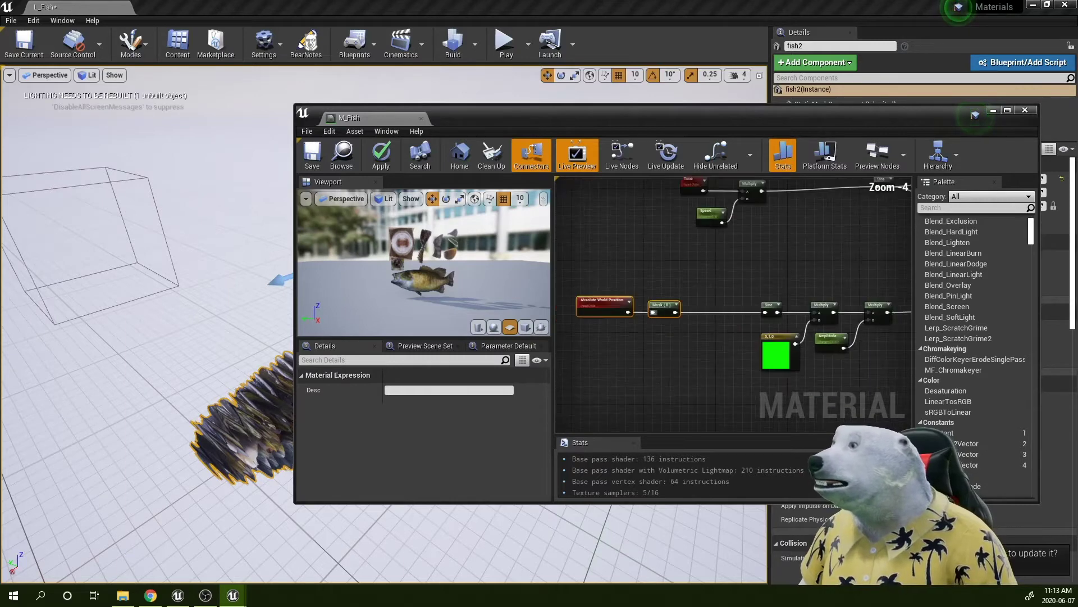
pyautogui.moveTo(524, 113); pyautogui.dragTo(642, 103)
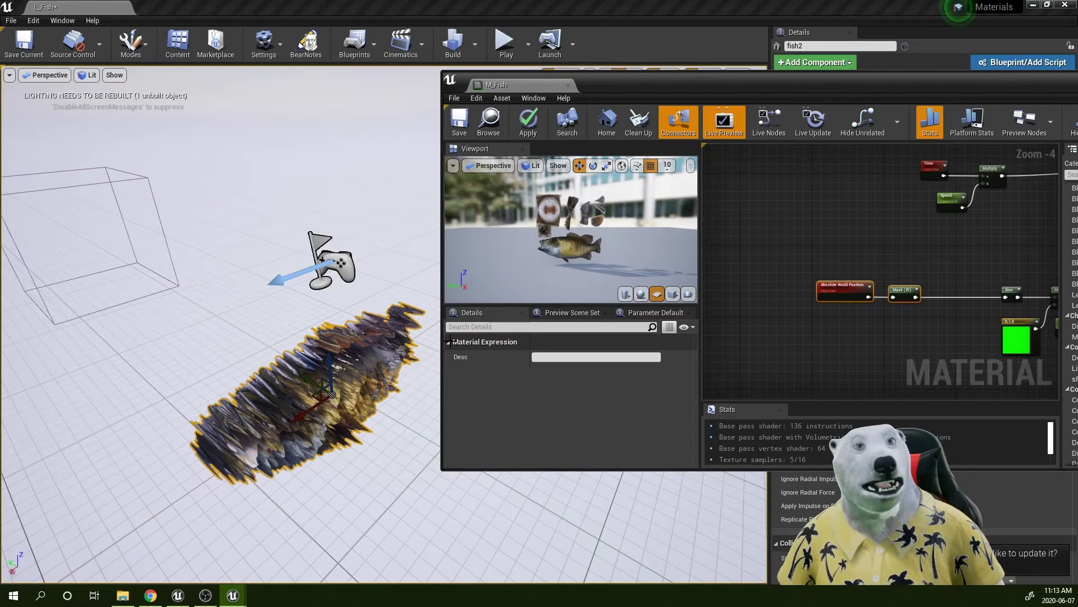
# - Check the Sine node's period and move the Absolute World Position and Mask (R) nodes even farther from it
pyautogui.moveTo(949, 354); pyautogui.dragTo(734, 343, button='right')
pyautogui.scroll(3, 800, 259)
pyautogui.moveTo(809, 334); pyautogui.dragTo(809, 335)
pyautogui.scroll(-2, 747, 326)
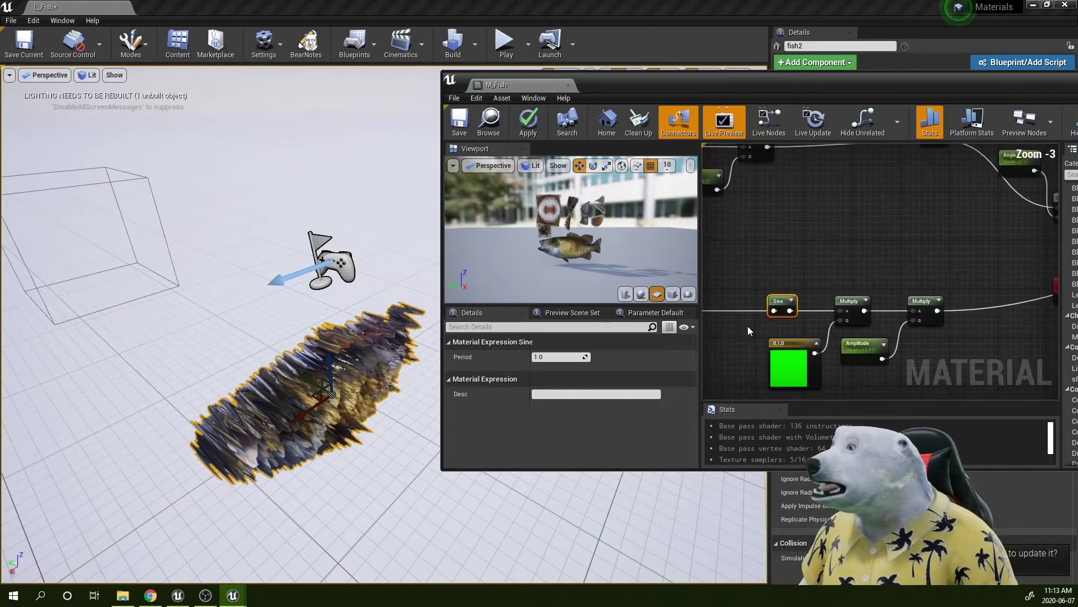
pyautogui.moveTo(747, 325); pyautogui.dragTo(906, 324, button='right')
pyautogui.click(793, 346)
pyautogui.moveTo(793, 347); pyautogui.dragTo(884, 346, button='right')
pyautogui.moveTo(888, 356); pyautogui.dragTo(815, 303)
pyautogui.moveTo(814, 302); pyautogui.dragTo(777, 302)
pyautogui.moveTo(881, 326); pyautogui.dragTo(812, 301, button='right')
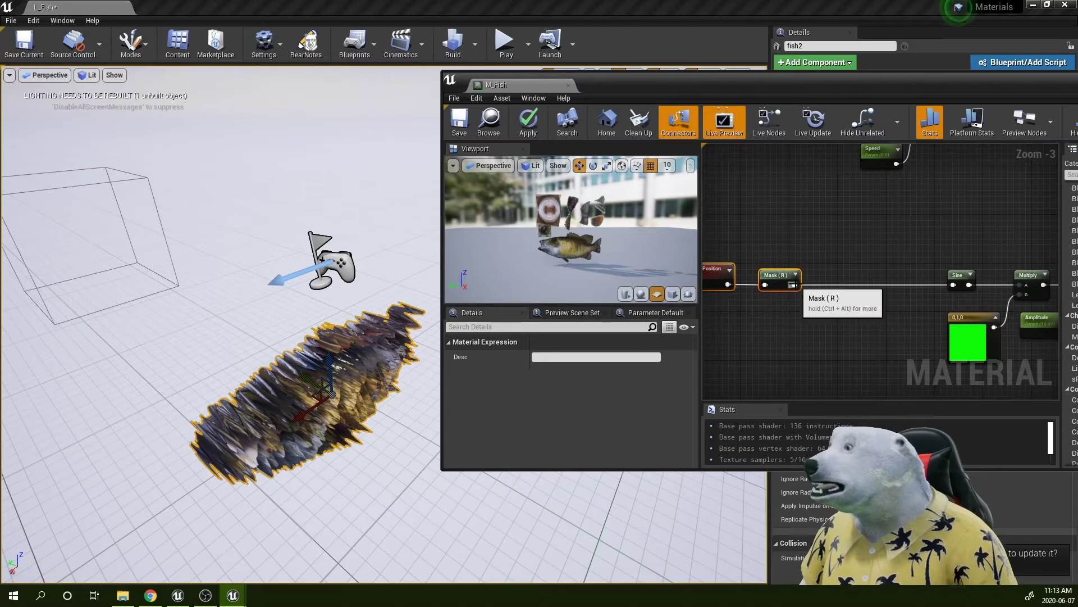
# - Add a Divide node fed by the Mask (R) output
pyautogui.moveTo(793, 284); pyautogui.dragTo(841, 284)
pyautogui.write('divide')
pyautogui.press('Return')
# - Create a scalar parameter named Frequency, connect it to the Divide node's input B and set its default value to 100
pyautogui.moveTo(797, 303); pyautogui.dragTo(820, 295, button='right')
pyautogui.click(798, 301)
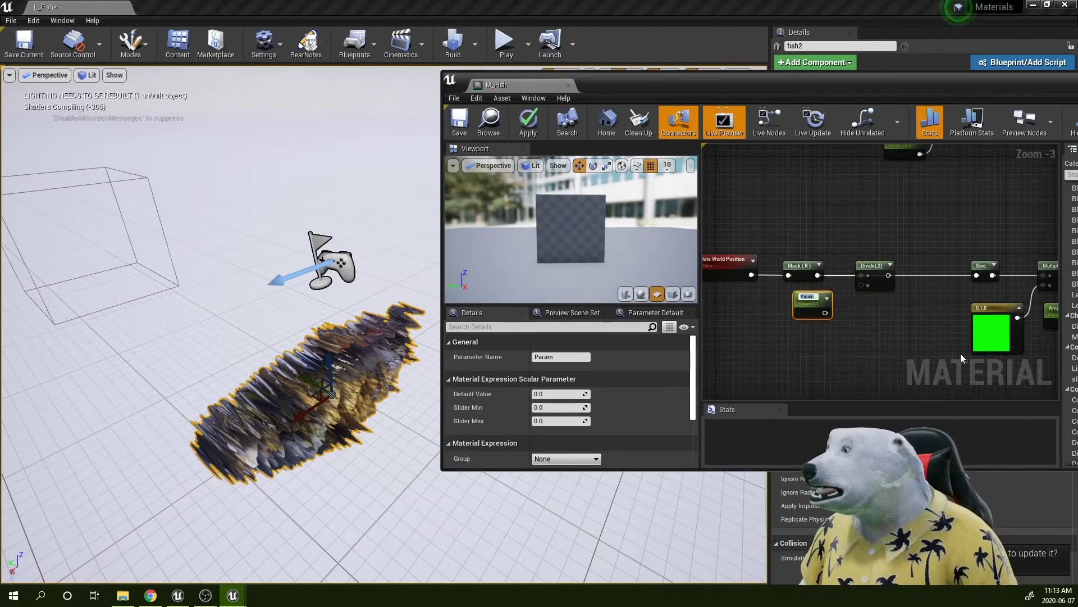
pyautogui.write('Frequency')
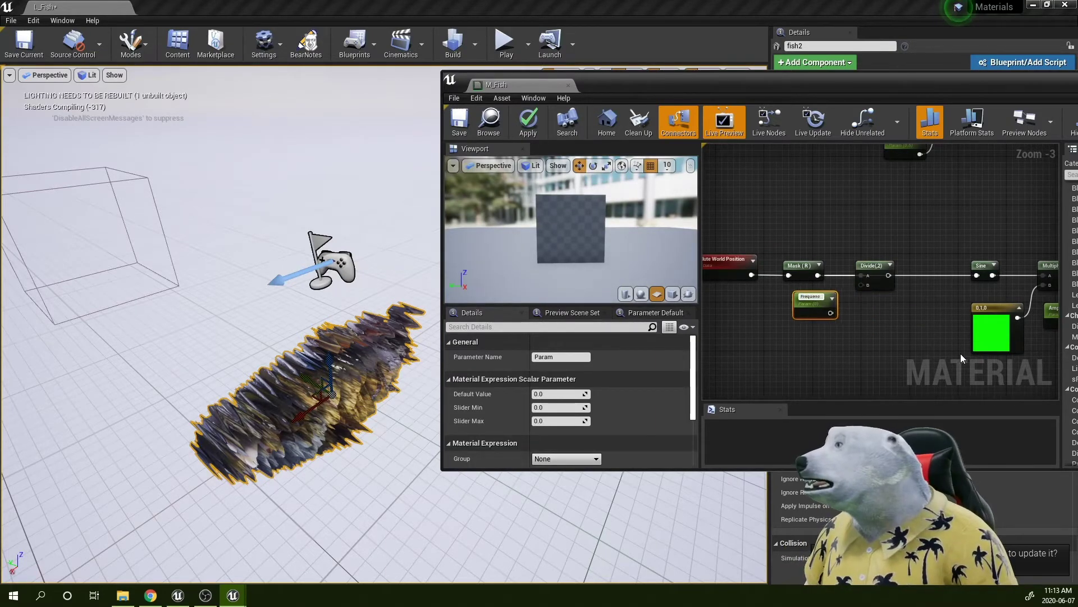
pyautogui.press('Return')
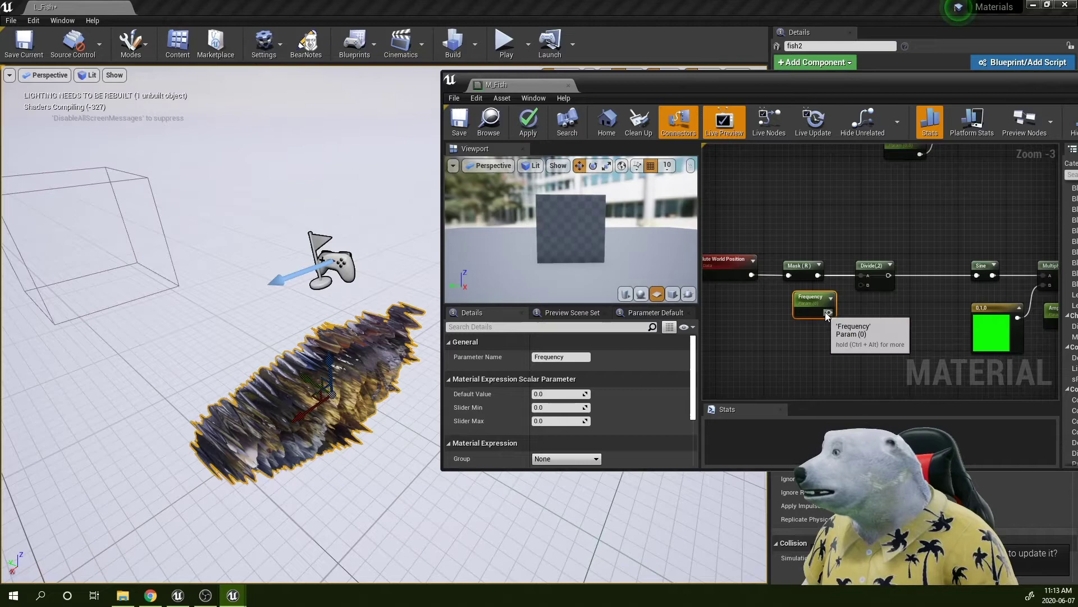
pyautogui.moveTo(829, 312); pyautogui.dragTo(862, 285)
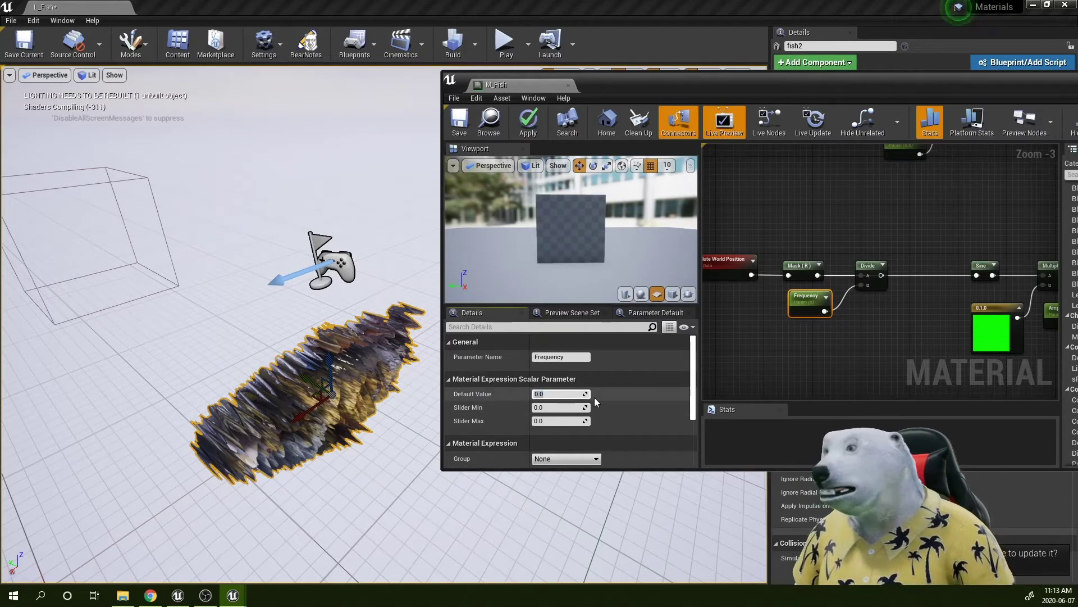
pyautogui.write('100')
pyautogui.press('Return')
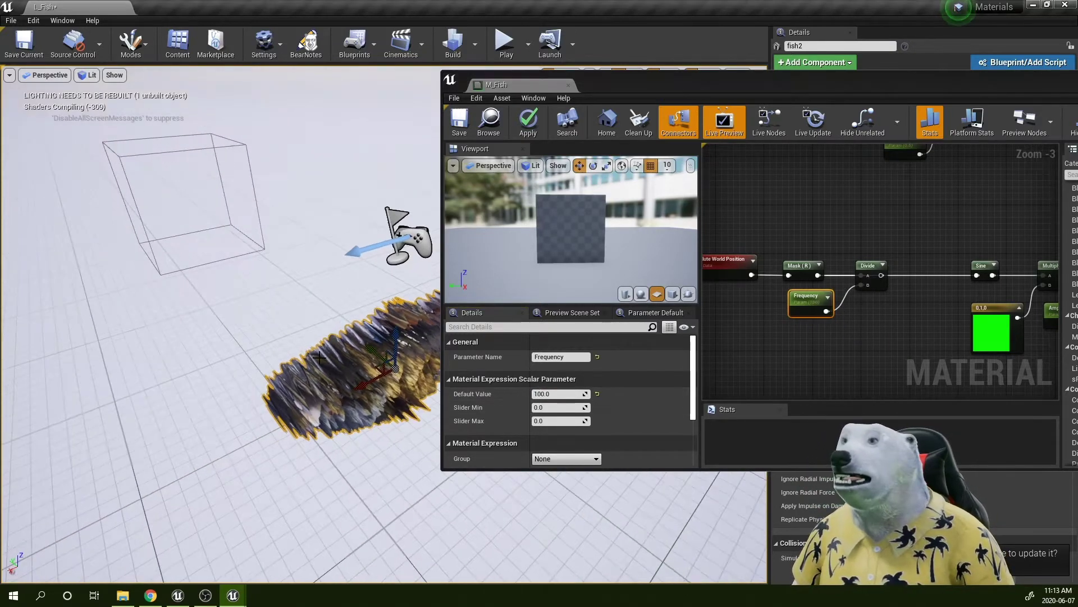
# - Connect the Divide node's output to the Sine node's input
pyautogui.moveTo(319, 358); pyautogui.dragTo(392, 341, button='middle')
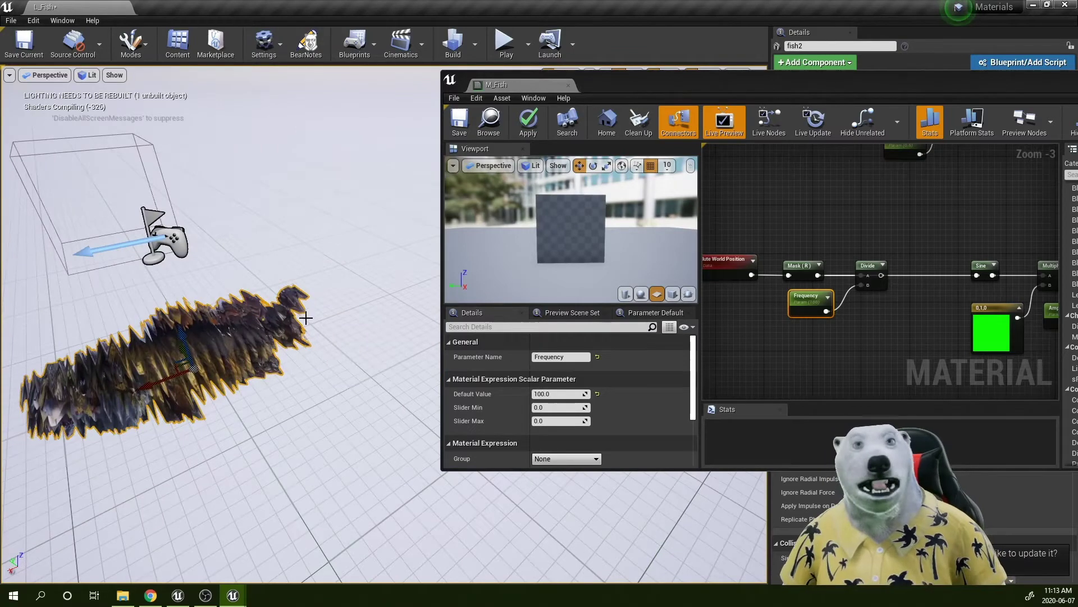
pyautogui.moveTo(922, 294); pyautogui.dragTo(845, 284, button='right')
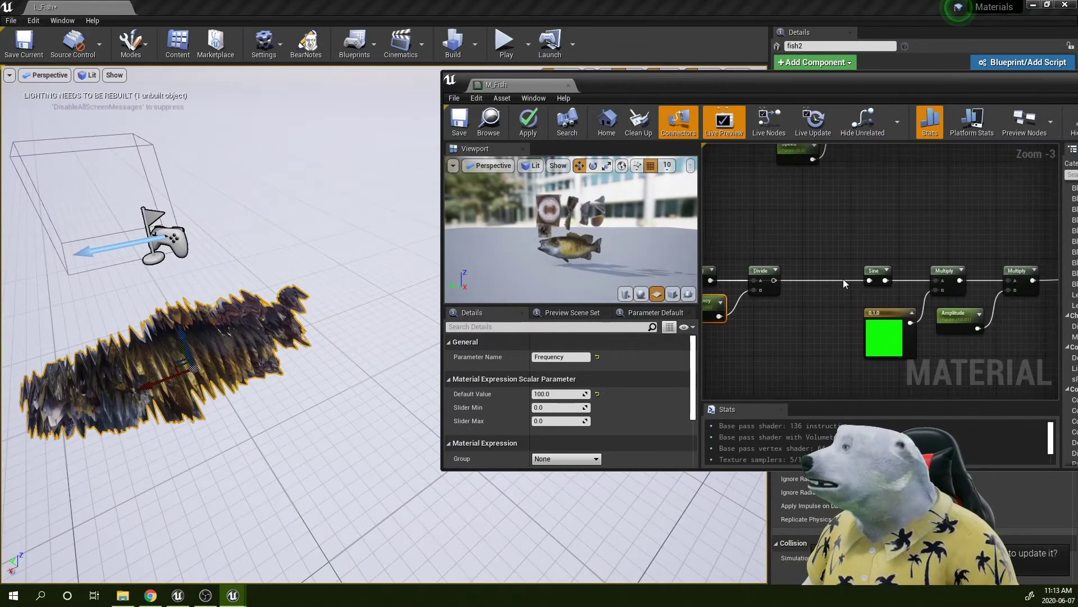
pyautogui.moveTo(878, 282); pyautogui.dragTo(894, 298)
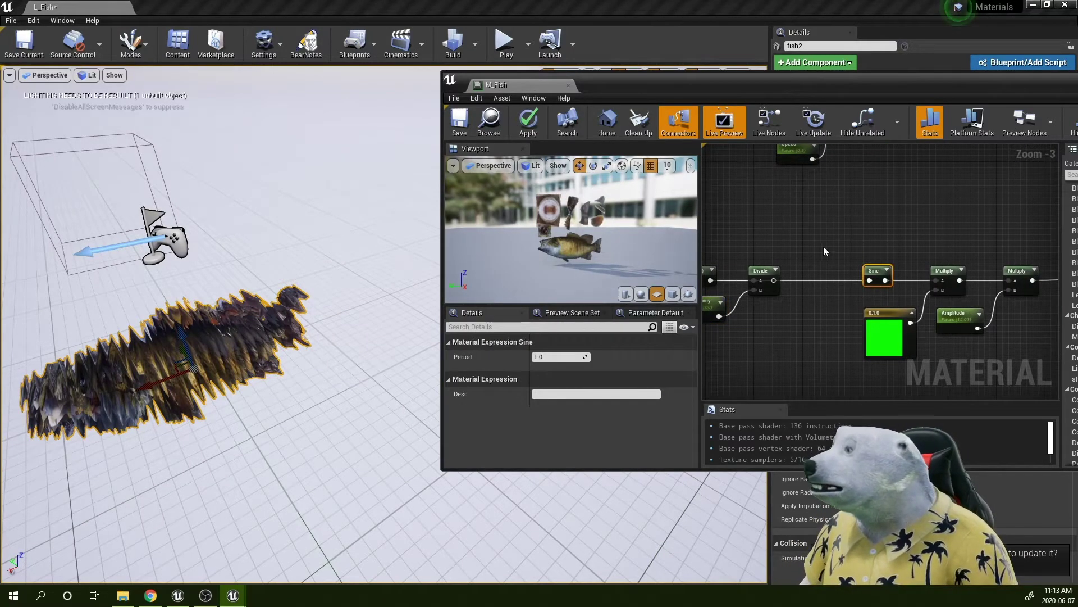
pyautogui.moveTo(823, 246); pyautogui.dragTo(899, 290)
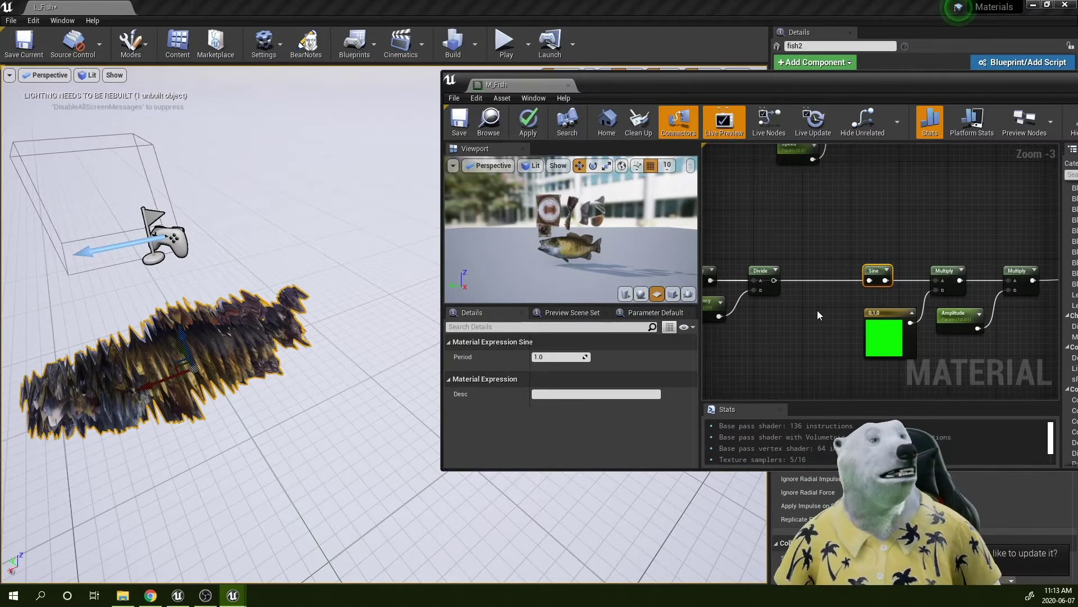
pyautogui.moveTo(791, 297); pyautogui.dragTo(810, 291, button='right')
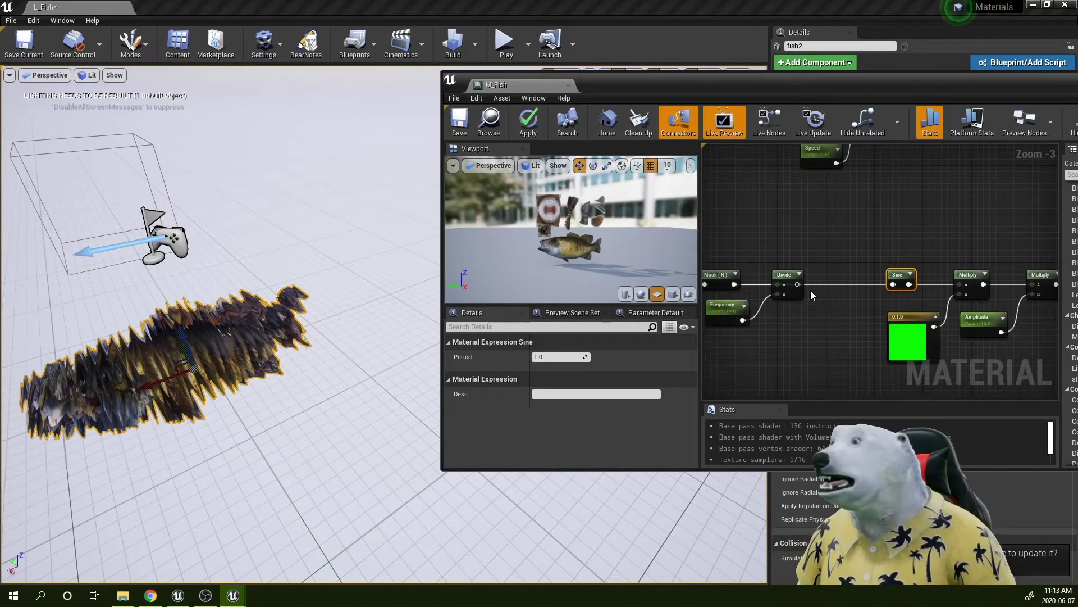
pyautogui.moveTo(898, 284); pyautogui.dragTo(898, 284)
pyautogui.scroll(-2, 843, 319)
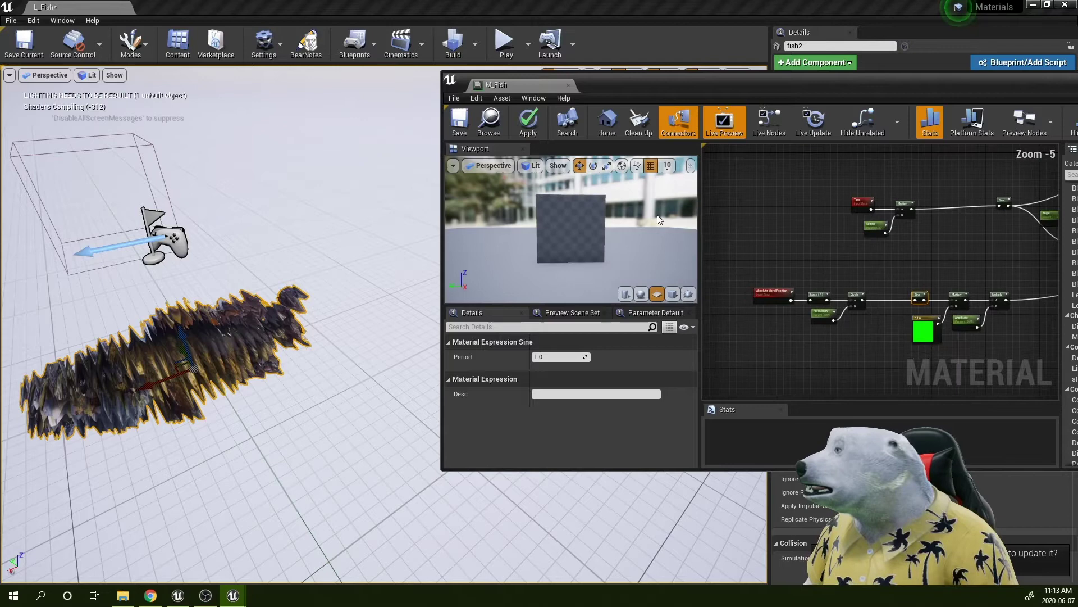
# - Save the M_Fish material and view the deformed fish in the level
pyautogui.click(470, 128)
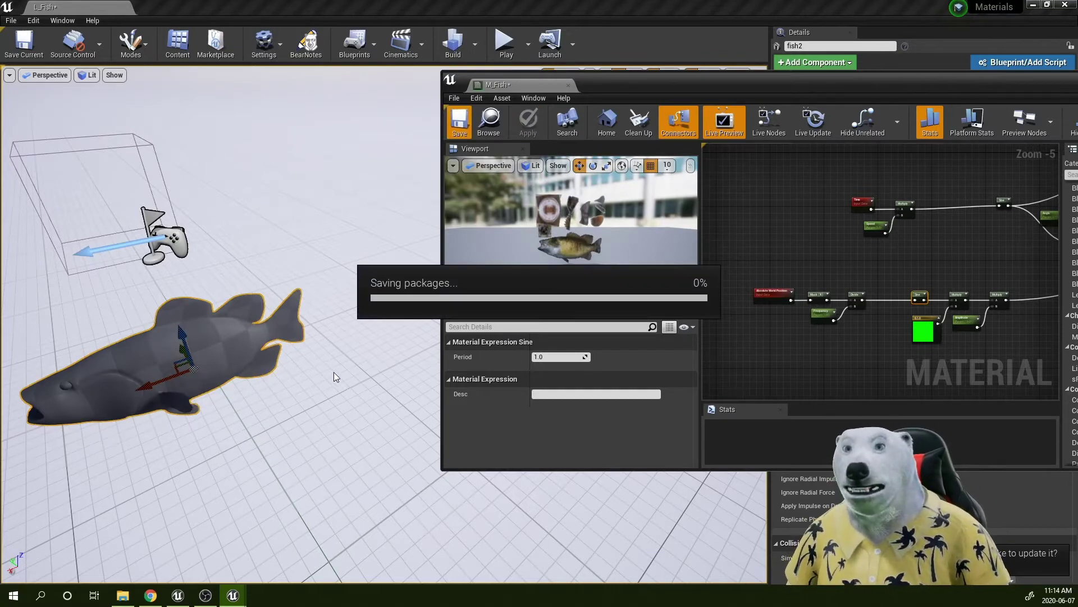
pyautogui.moveTo(368, 388); pyautogui.dragTo(334, 398, button='middle')
pyautogui.scroll(5, 871, 304)
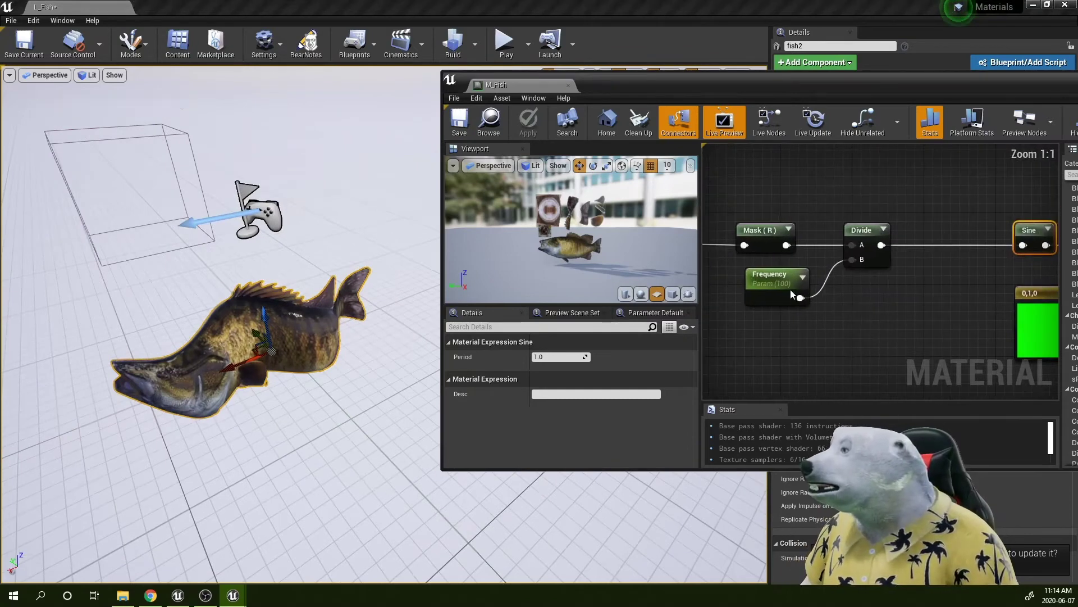
# - Try a Frequency default value of about 209.6, and set it back to 100
pyautogui.click(790, 288)
pyautogui.moveTo(557, 394)
pyautogui.mouseDown()
pyautogui.moveTo(567, 393)
pyautogui.moveTo(548, 394)
pyautogui.moveTo(595, 394)
pyautogui.moveTo(556, 395)
pyautogui.mouseUp()
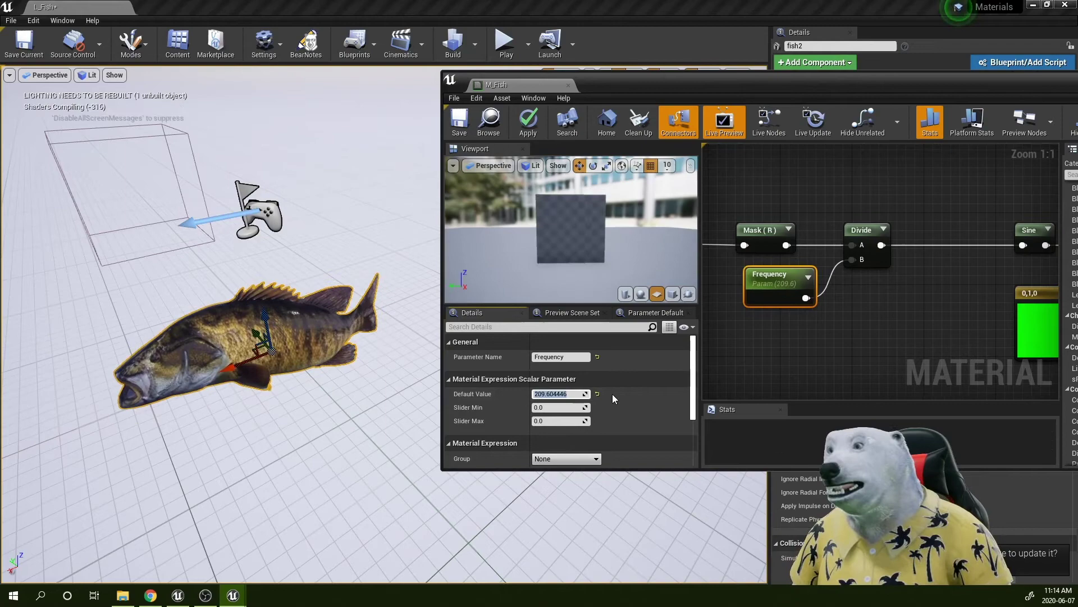
pyautogui.write('100')
pyautogui.press('Return')
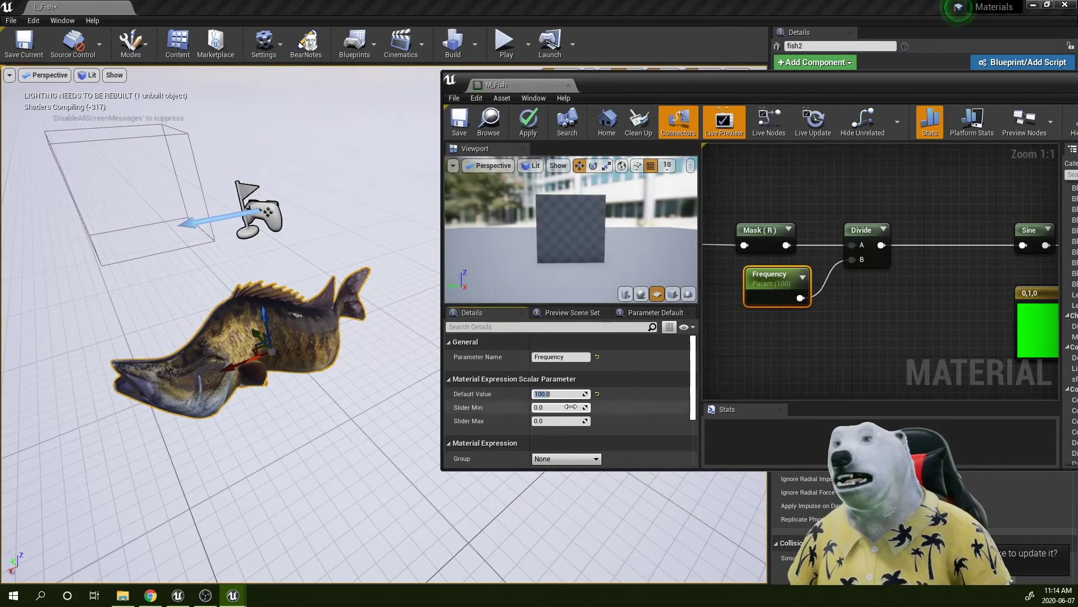
# - Place a Cube actor in the level near the fish for a size comparison
pyautogui.moveTo(305, 307); pyautogui.dragTo(287, 233, button='right')
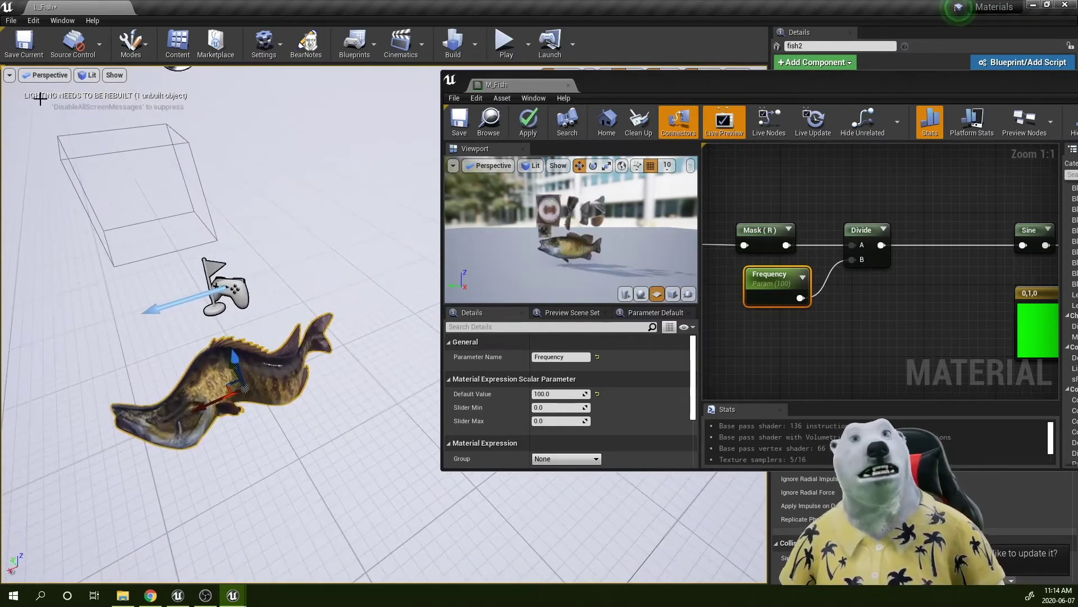
pyautogui.click(62, 20)
pyautogui.click(112, 173)
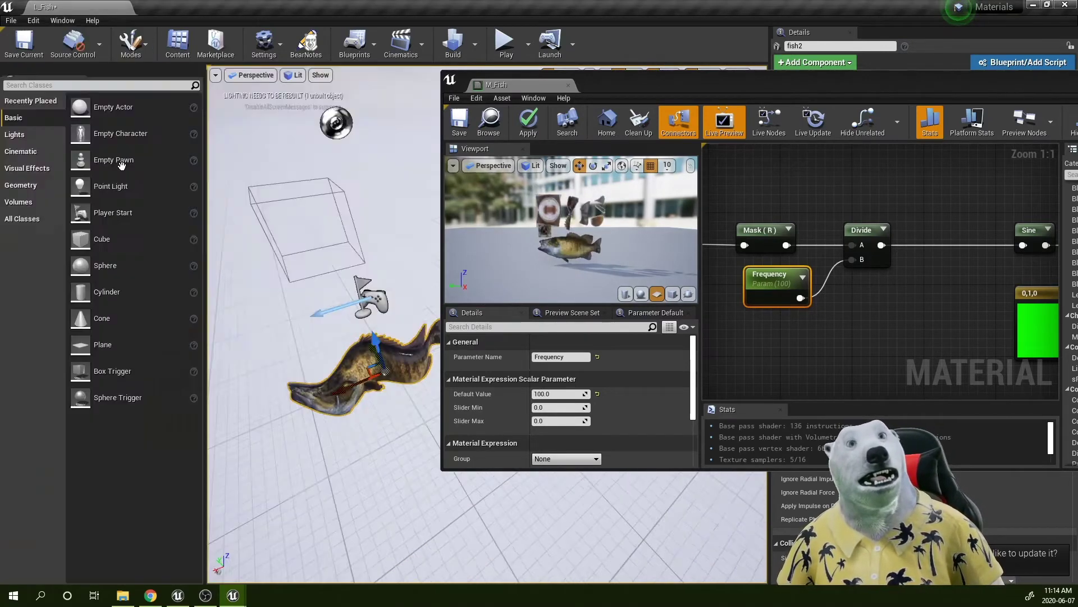
pyautogui.moveTo(101, 239); pyautogui.dragTo(368, 303)
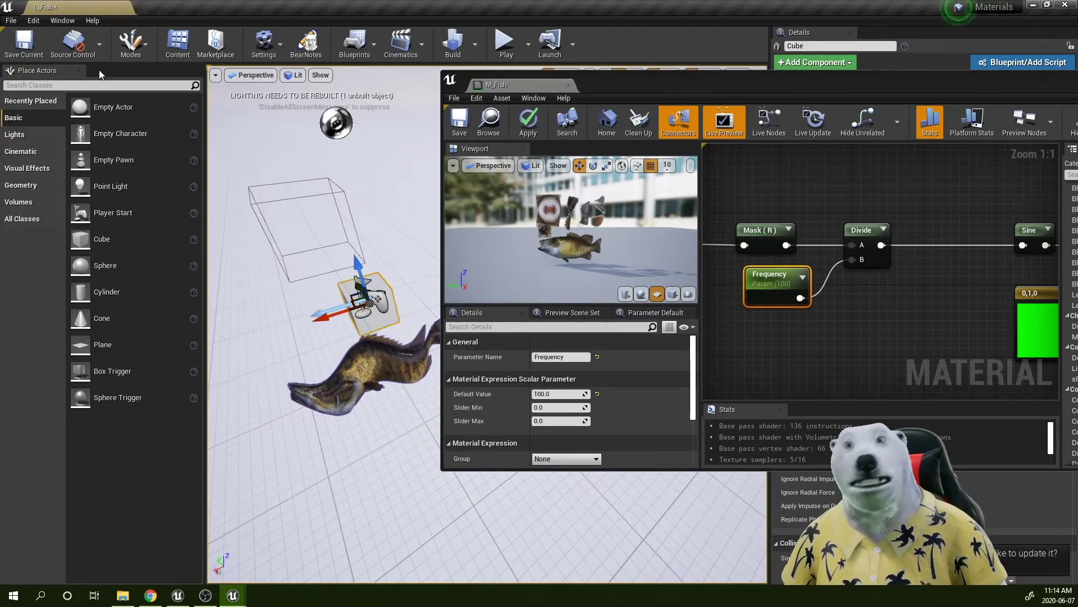
pyautogui.click(81, 71)
pyautogui.moveTo(726, 85); pyautogui.dragTo(619, 445)
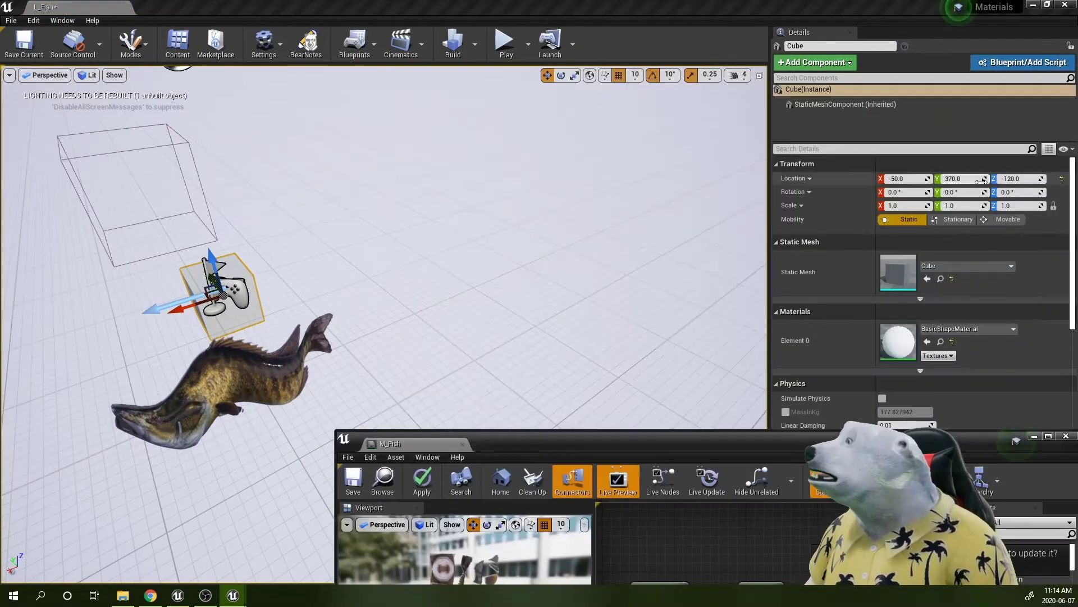
# - Reset the cube's location to the origin and move it beside the fish to Y 100
pyautogui.click(1062, 178)
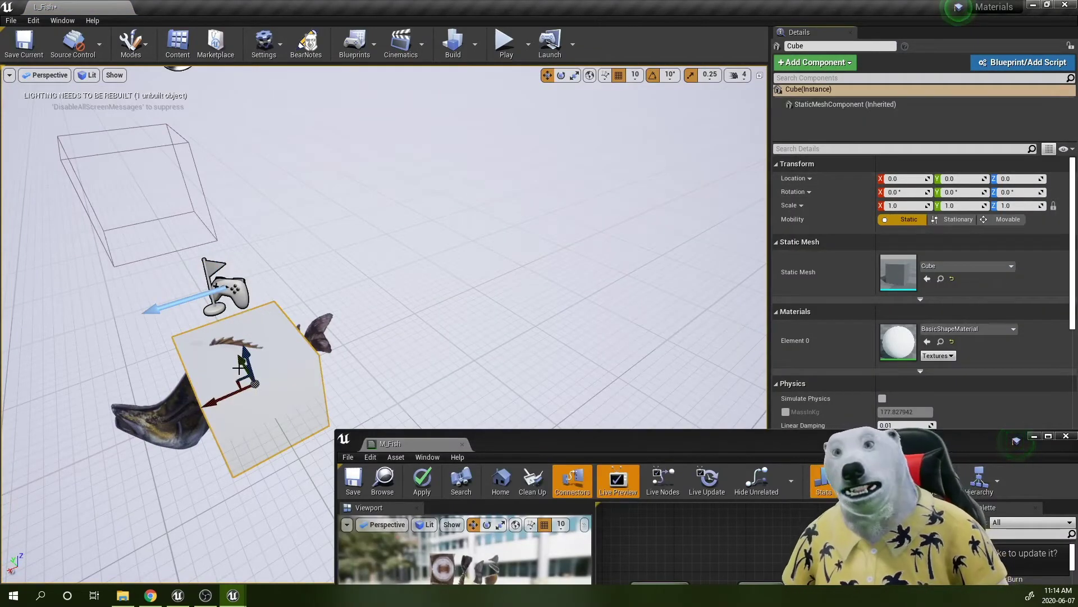
pyautogui.moveTo(239, 366); pyautogui.dragTo(204, 307)
pyautogui.keyDown('alt'); pyautogui.moveTo(203, 308); pyautogui.dragTo(340, 397); pyautogui.keyUp('alt')
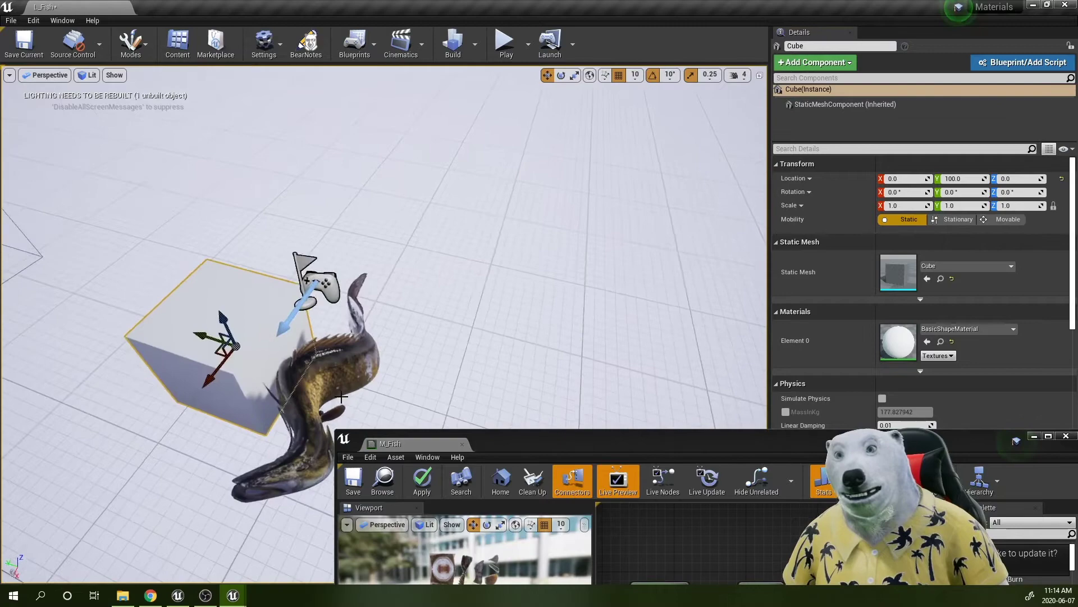
# - Move the Player Start away from the fish to Y 400
pyautogui.click(319, 271)
pyautogui.scroll(-4, 318, 276)
pyautogui.moveTo(306, 289); pyautogui.dragTo(278, 281)
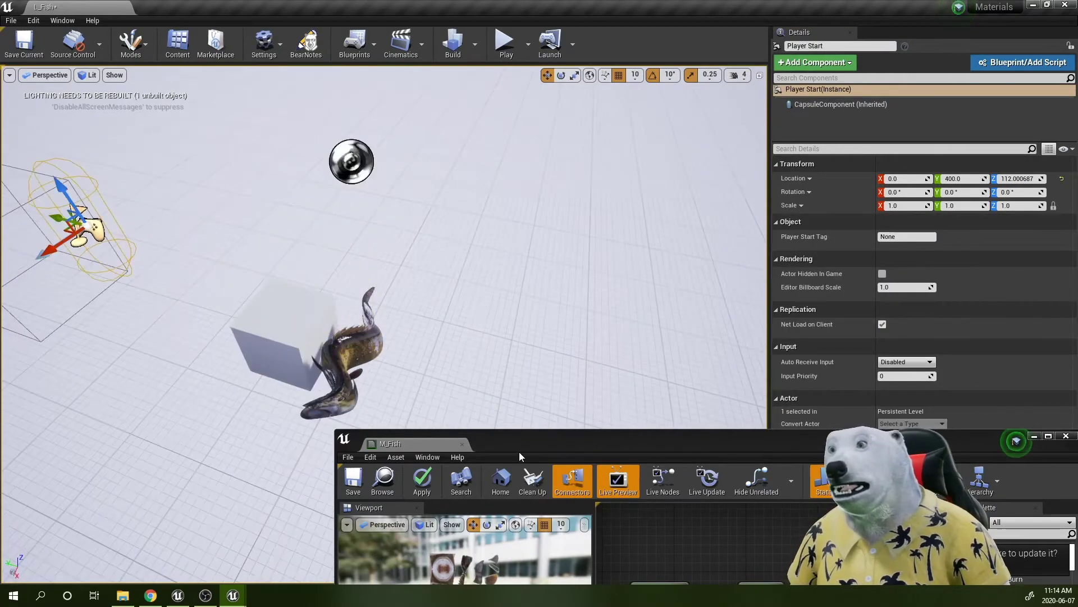
# - Slide the cube along the X axis beside the fish to compare its length with the wave
pyautogui.moveTo(519, 452); pyautogui.dragTo(742, 141)
pyautogui.scroll(3, 354, 311)
pyautogui.moveTo(353, 311); pyautogui.dragTo(379, 309, button='right')
pyautogui.scroll(3, 349, 385)
pyautogui.scroll(2, 357, 395)
pyautogui.moveTo(357, 396); pyautogui.dragTo(335, 418, button='right')
pyautogui.click(224, 399)
pyautogui.moveTo(217, 426); pyautogui.dragTo(229, 398)
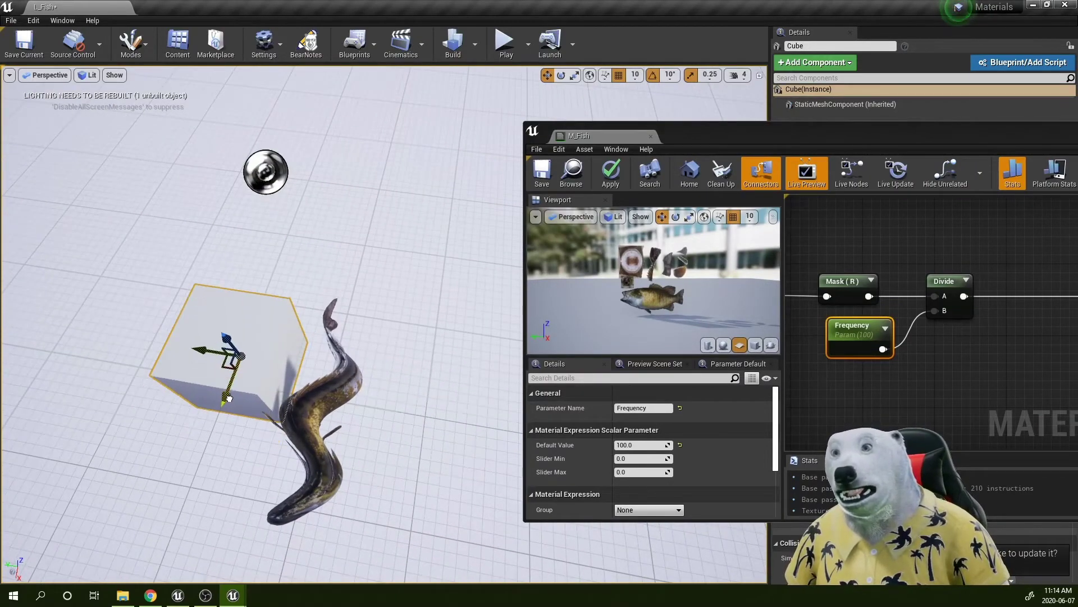
pyautogui.keyDown('alt'); pyautogui.moveTo(372, 350); pyautogui.dragTo(398, 356); pyautogui.keyUp('alt')
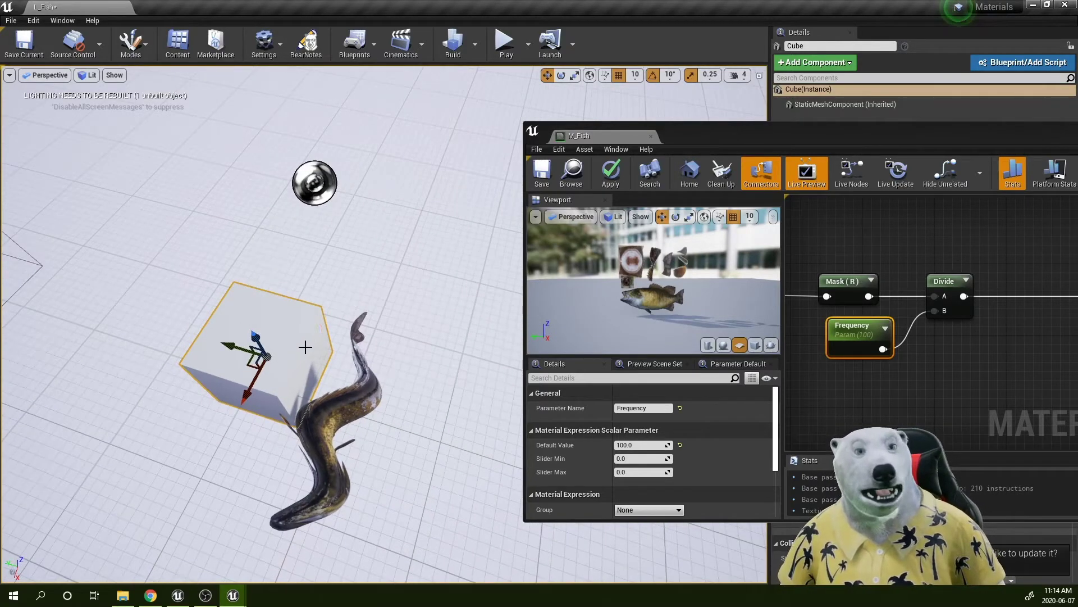
# - Delete the comparison cube from the level
pyautogui.keyDown('alt'); pyautogui.moveTo(341, 318); pyautogui.dragTo(383, 352); pyautogui.keyUp('alt')
pyautogui.scroll(-5, 342, 346)
pyautogui.press('Delete')
pyautogui.scroll(5, 429, 380)
pyautogui.scroll(-5, 383, 351)
pyautogui.keyDown('alt'); pyautogui.moveTo(382, 352); pyautogui.dragTo(333, 279, button='middle'); pyautogui.keyUp('alt')
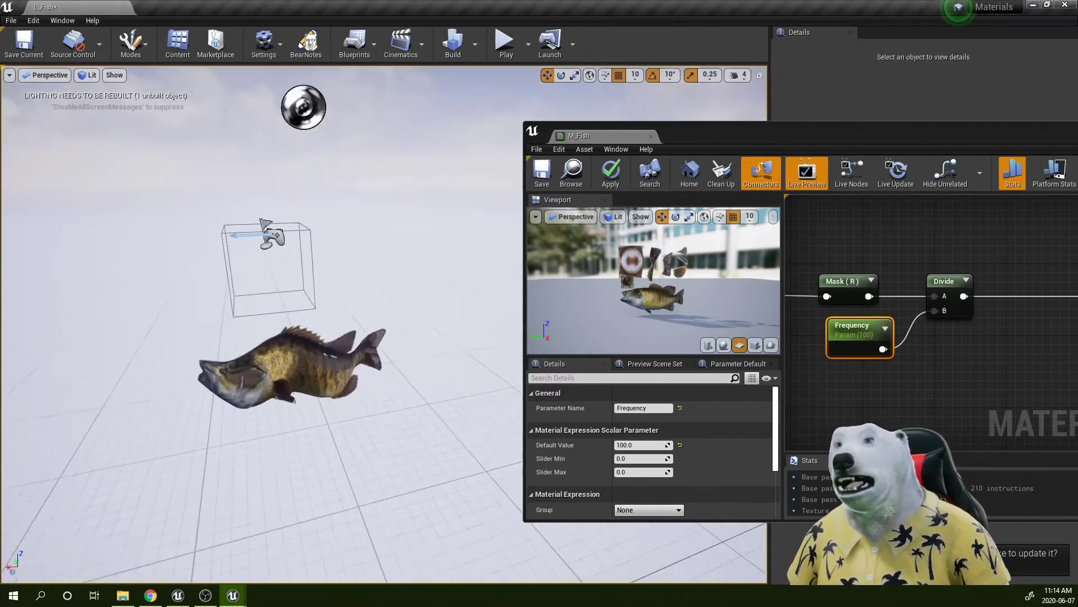
pyautogui.keyDown('alt'); pyautogui.moveTo(333, 279); pyautogui.dragTo(357, 321); pyautogui.keyUp('alt')
pyautogui.scroll(-4, 357, 321)
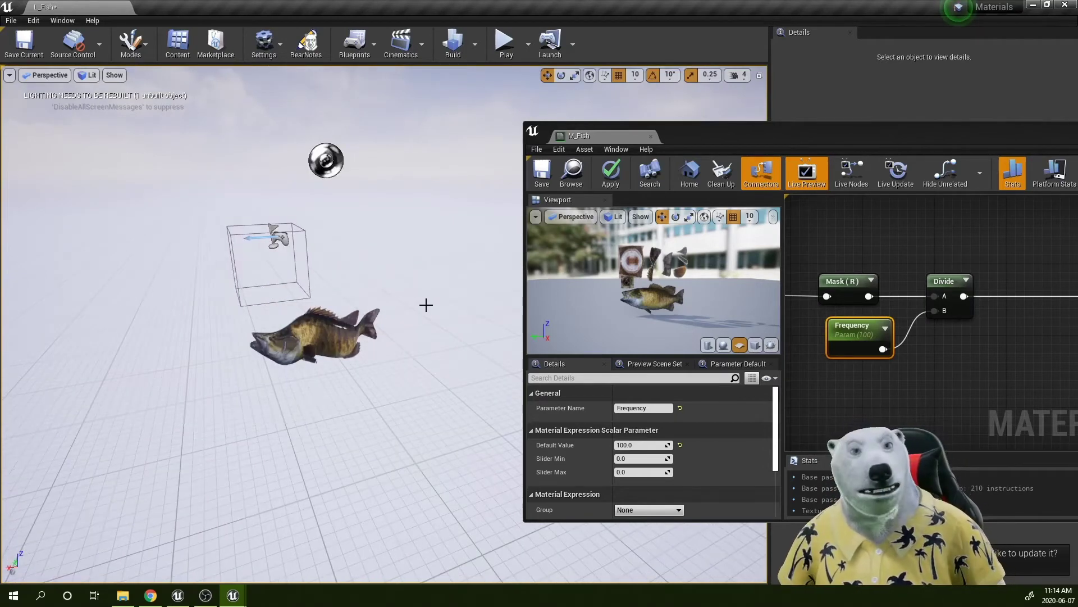
# - Slide the fish along the X axis and back to test how the wave depends on world position
pyautogui.scroll(-6, 931, 328)
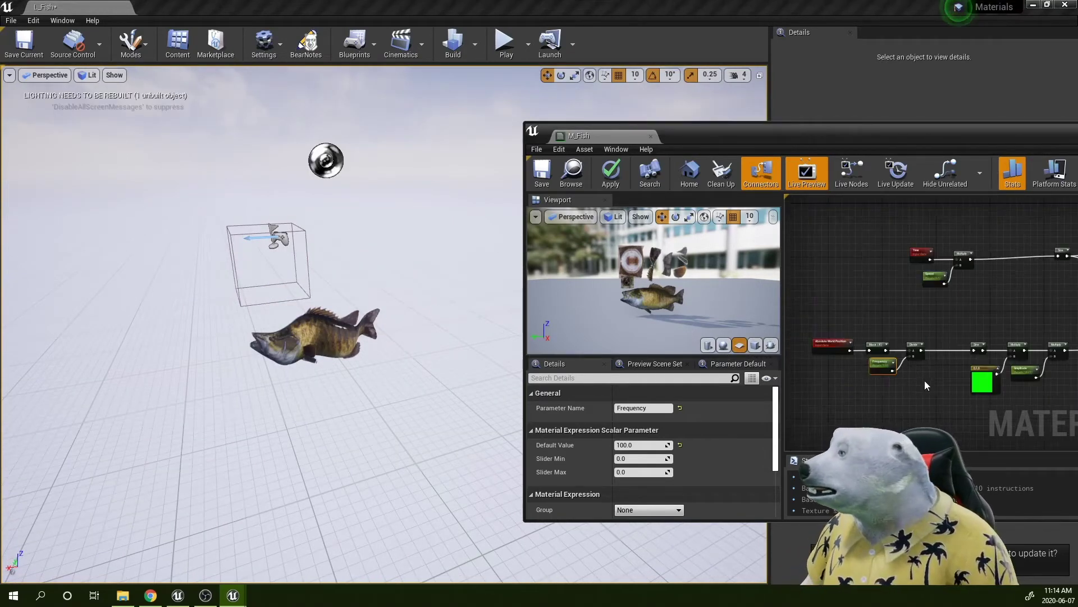
pyautogui.moveTo(967, 338); pyautogui.dragTo(795, 284)
pyautogui.moveTo(904, 219); pyautogui.dragTo(937, 250)
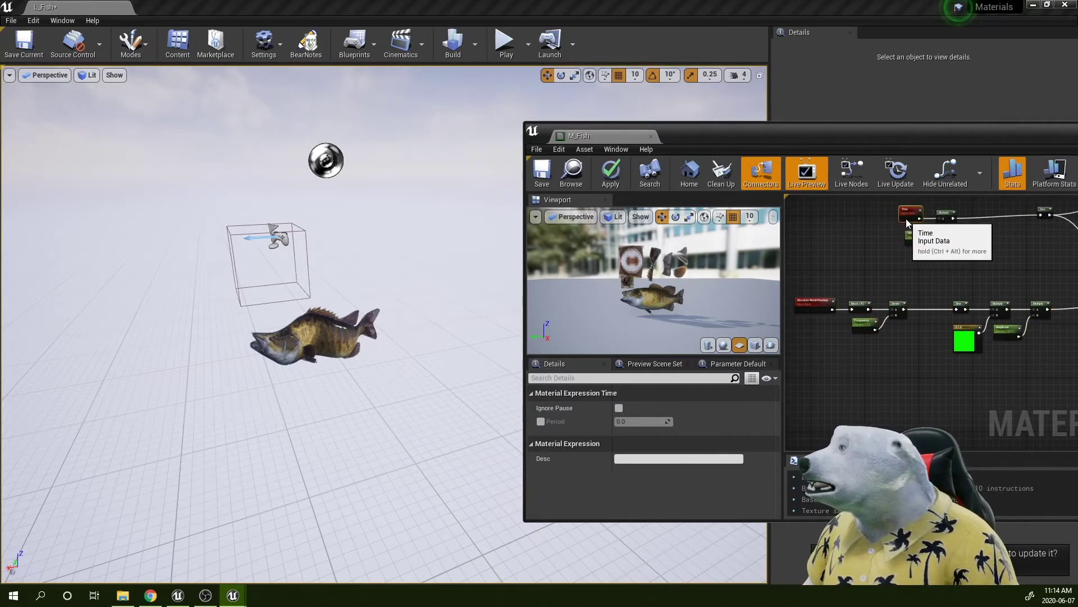
pyautogui.moveTo(736, 139); pyautogui.dragTo(762, 155)
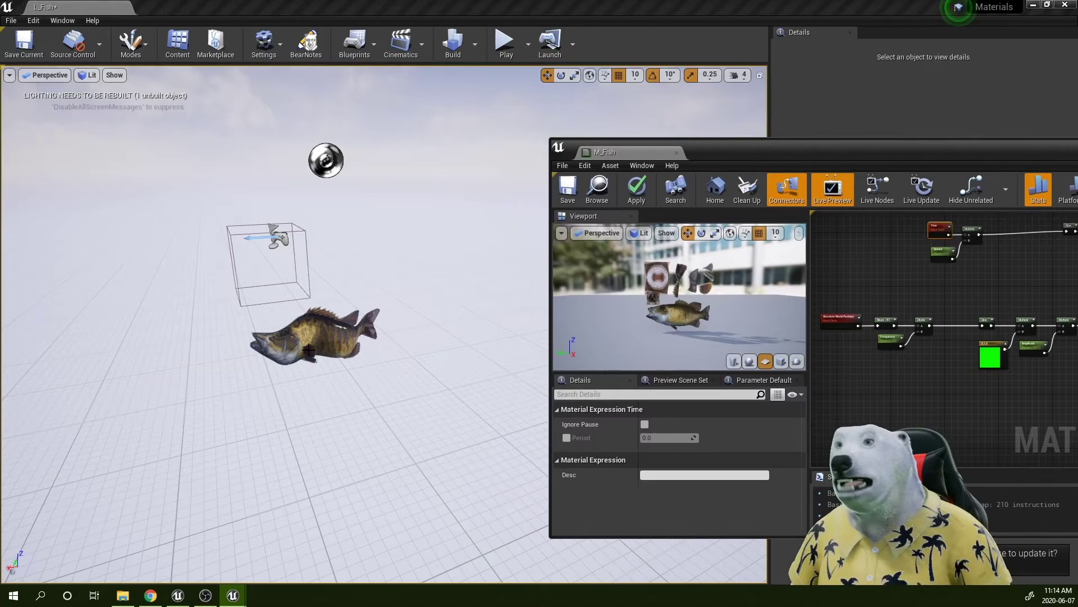
pyautogui.click(343, 349)
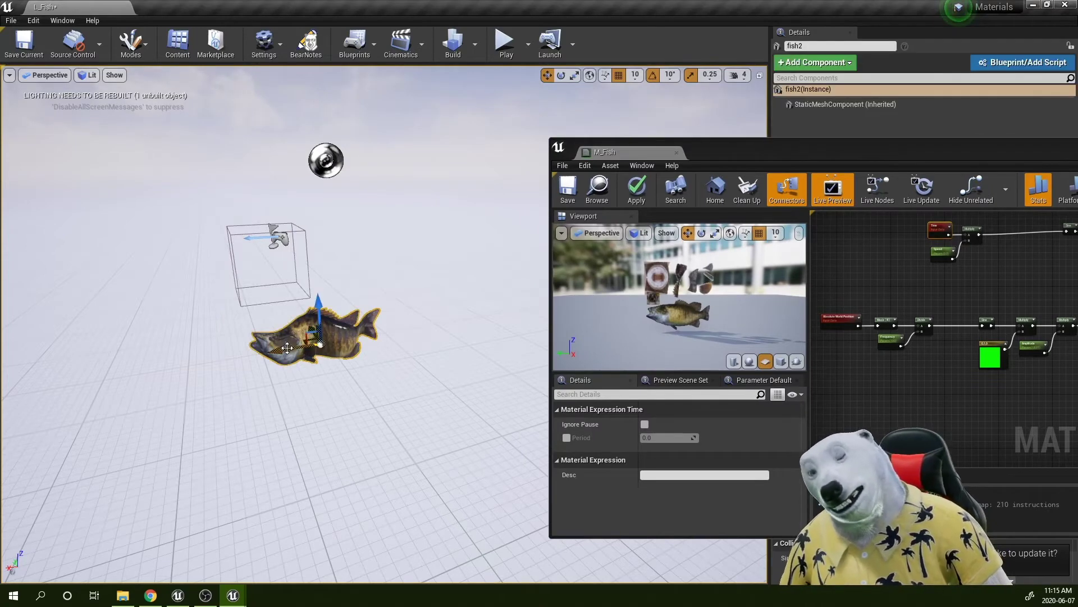
pyautogui.moveTo(287, 347); pyautogui.dragTo(268, 369)
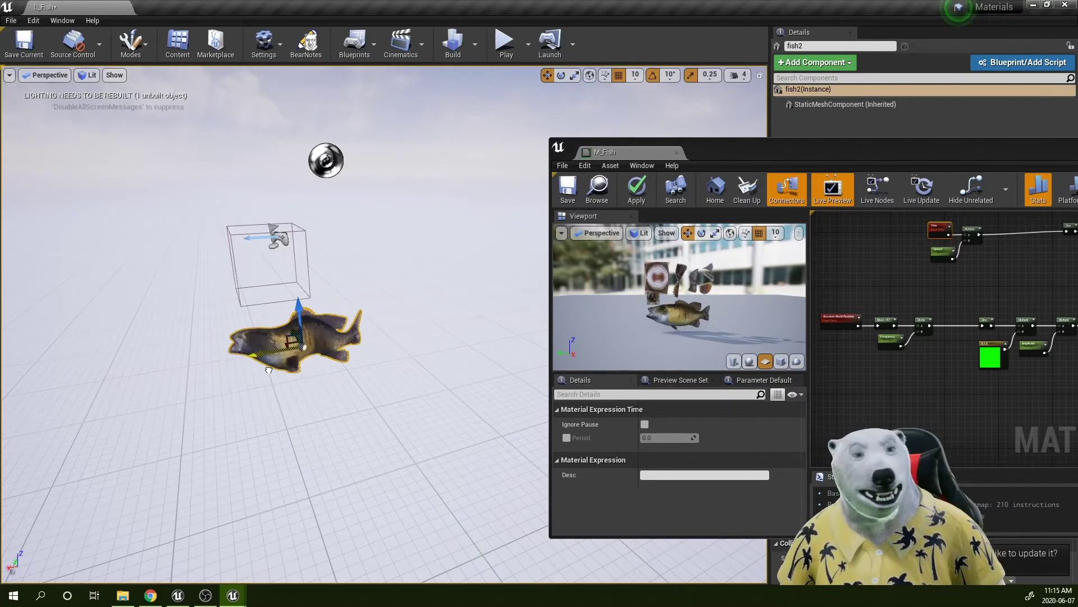
pyautogui.moveTo(269, 369); pyautogui.dragTo(292, 372)
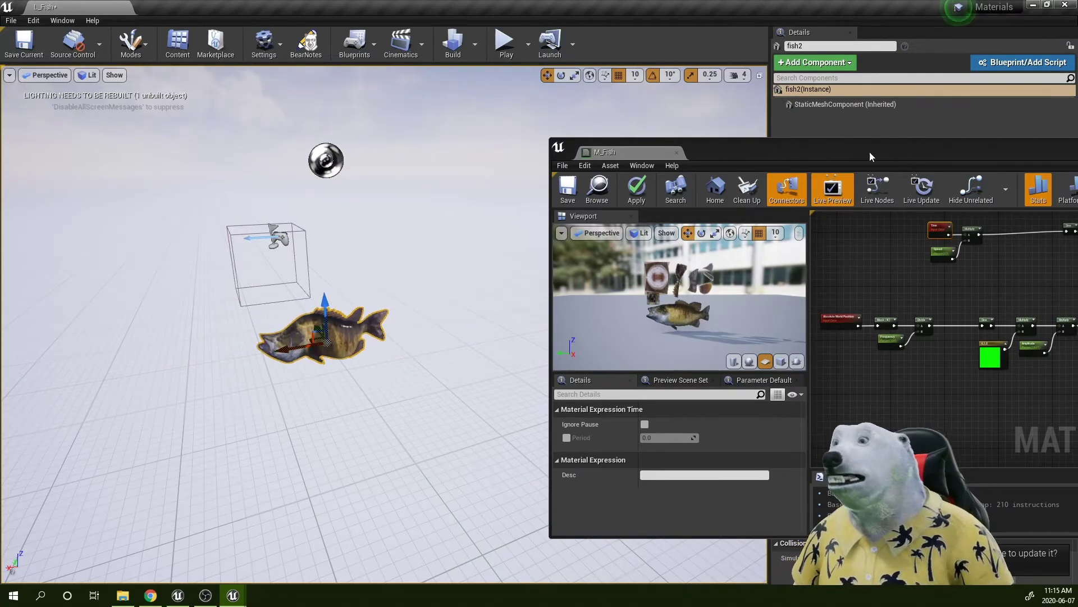
# - Examine the Speed and Absolute World Position branches of the M_Fish material graph
pyautogui.moveTo(869, 156); pyautogui.dragTo(533, 285)
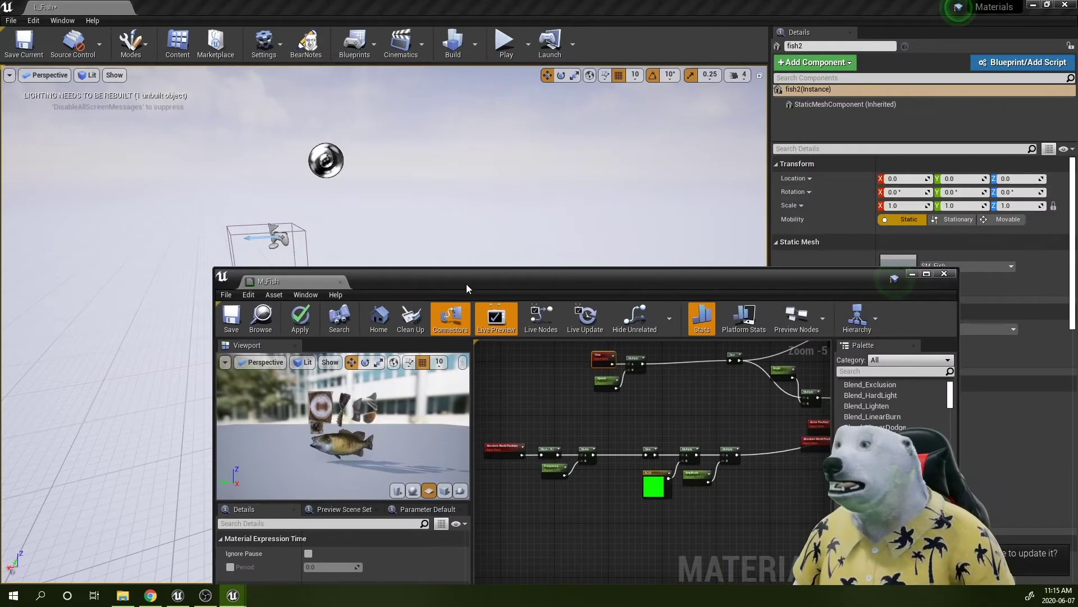
pyautogui.moveTo(466, 285); pyautogui.dragTo(699, 201)
pyautogui.moveTo(863, 202); pyautogui.dragTo(578, 175)
pyautogui.moveTo(574, 285); pyautogui.dragTo(640, 328, button='right')
pyautogui.scroll(2, 628, 281)
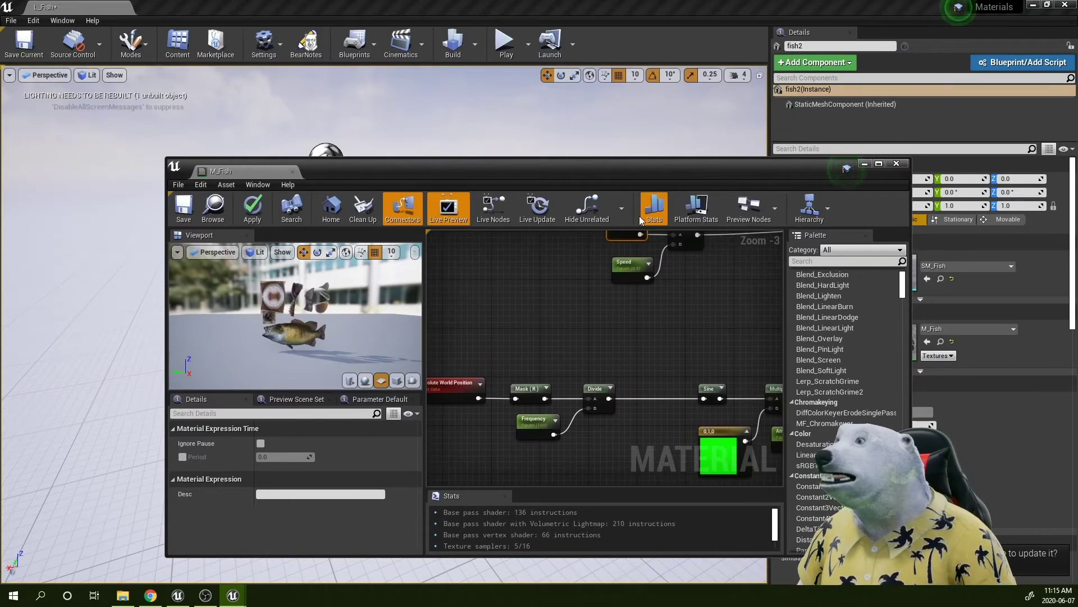
pyautogui.moveTo(598, 172); pyautogui.dragTo(547, 156)
pyautogui.moveTo(594, 313)
pyautogui.mouseDown(button='right')
pyautogui.moveTo(591, 352)
pyautogui.moveTo(580, 327)
pyautogui.mouseUp(button='right')
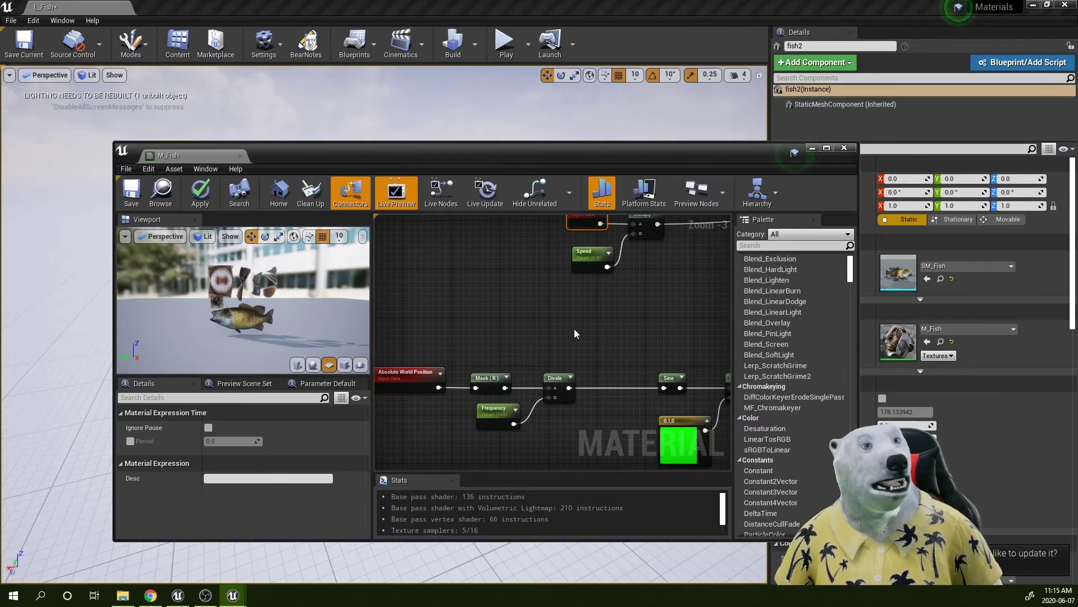
# - Move the fish along the X axis to -70 and set its X location back to 0
pyautogui.moveTo(483, 155); pyautogui.dragTo(638, 388)
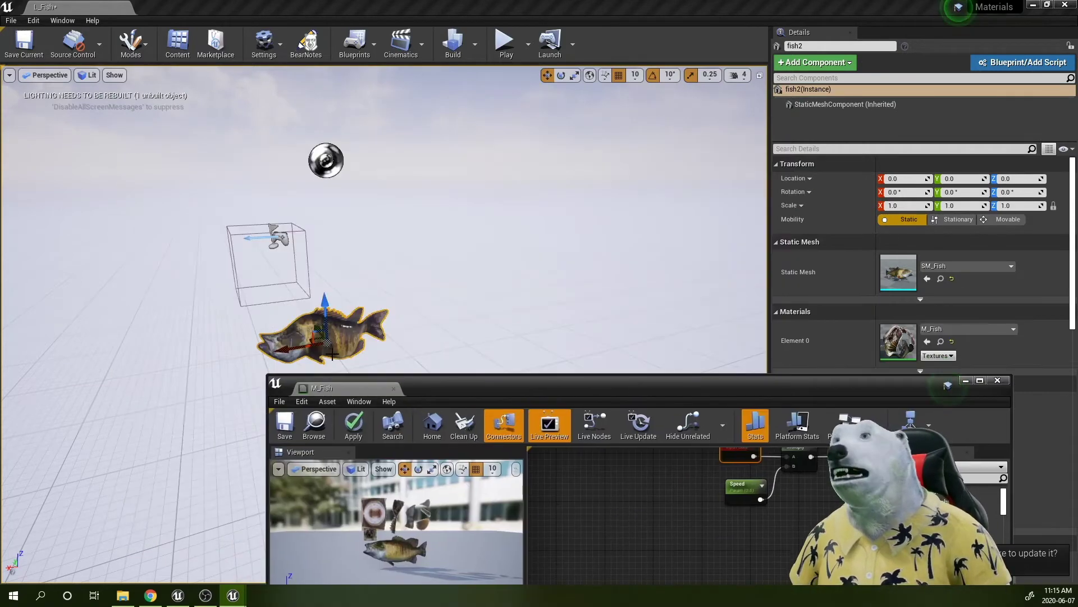
pyautogui.moveTo(465, 343); pyautogui.dragTo(526, 334, button='right')
pyautogui.moveTo(145, 390); pyautogui.dragTo(429, 329)
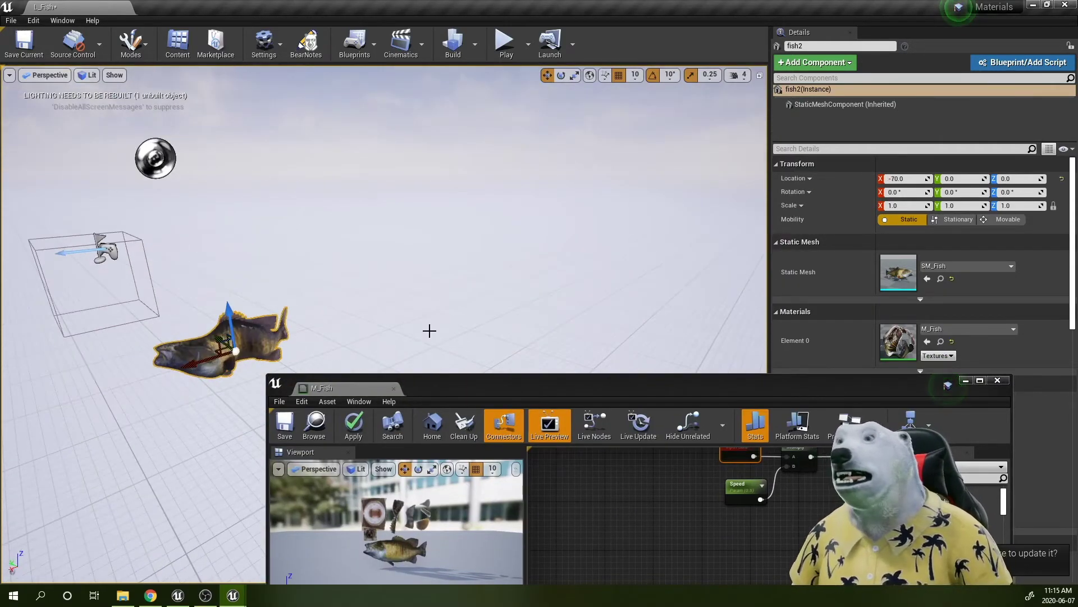
pyautogui.click(905, 179)
pyautogui.write('0')
pyautogui.press('Return')
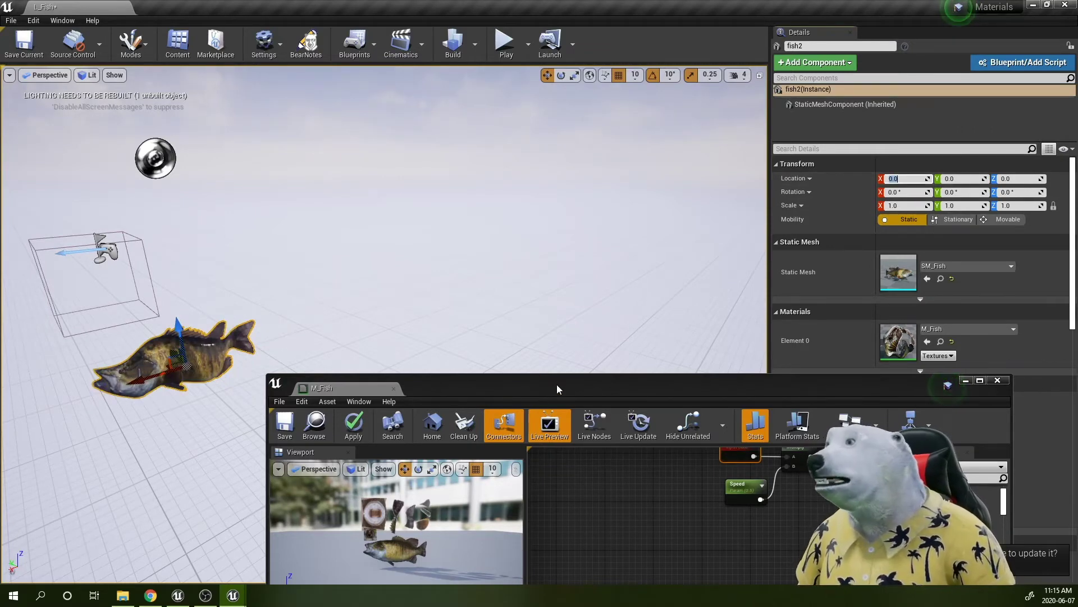
# - Move the Absolute World Position, Mask (R), Frequency and Divide nodes farther from the Sine node to make room
pyautogui.moveTo(557, 384); pyautogui.dragTo(374, 167)
pyautogui.scroll(-2, 466, 307)
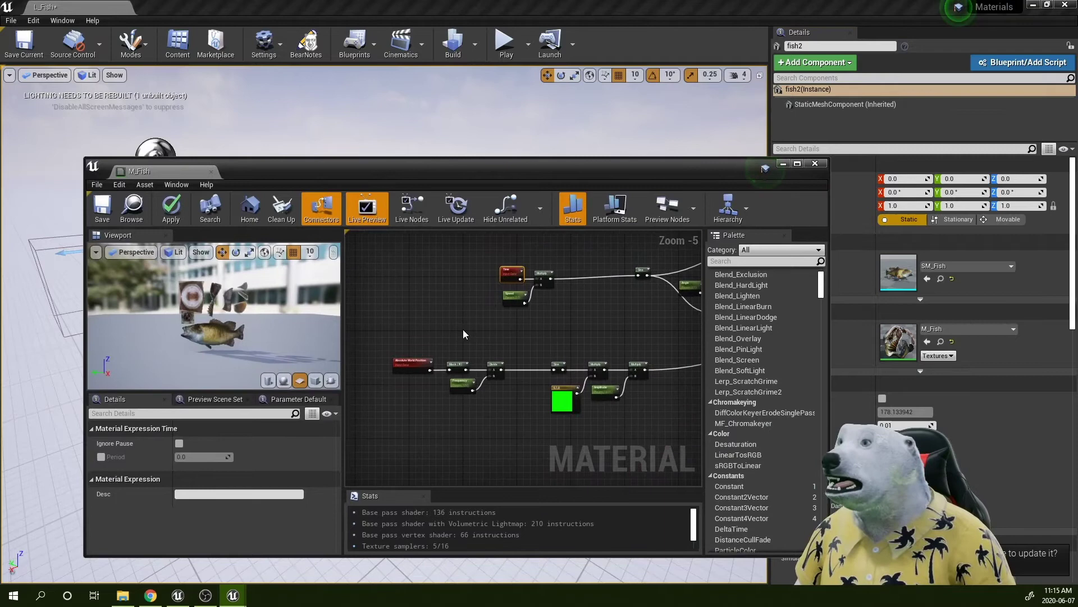
pyautogui.scroll(1, 463, 329)
pyautogui.moveTo(397, 340); pyautogui.dragTo(540, 430)
pyautogui.moveTo(517, 341); pyautogui.dragTo(551, 302, button='right')
pyautogui.moveTo(549, 390); pyautogui.dragTo(559, 348)
# - Insert an Add node between the Divide and Sine nodes, with Divide feeding its input A
pyautogui.scroll(3, 548, 341)
pyautogui.press('a')
pyautogui.click(562, 340)
pyautogui.scroll(-2, 565, 359)
pyautogui.moveTo(568, 352); pyautogui.dragTo(556, 396, button='right')
pyautogui.moveTo(630, 346); pyautogui.dragTo(597, 342)
# - Move the Time, Speed and Multiply nodes together so they sit above the Mask (R) and Divide nodes
pyautogui.click(424, 295)
pyautogui.moveTo(600, 304); pyautogui.dragTo(456, 304)
pyautogui.scroll(-2, 497, 359)
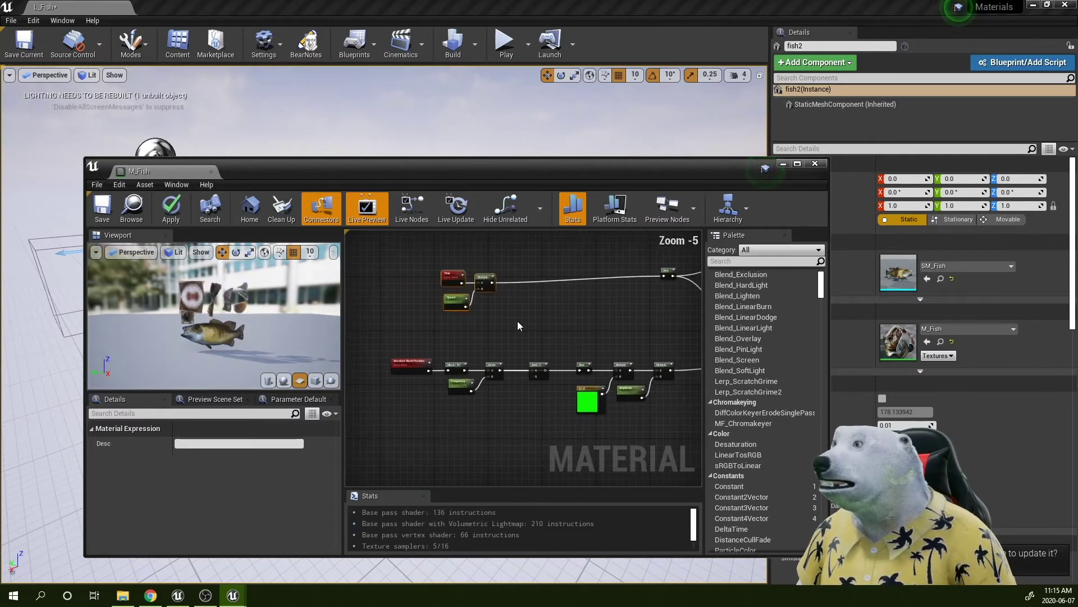
pyautogui.scroll(1, 519, 339)
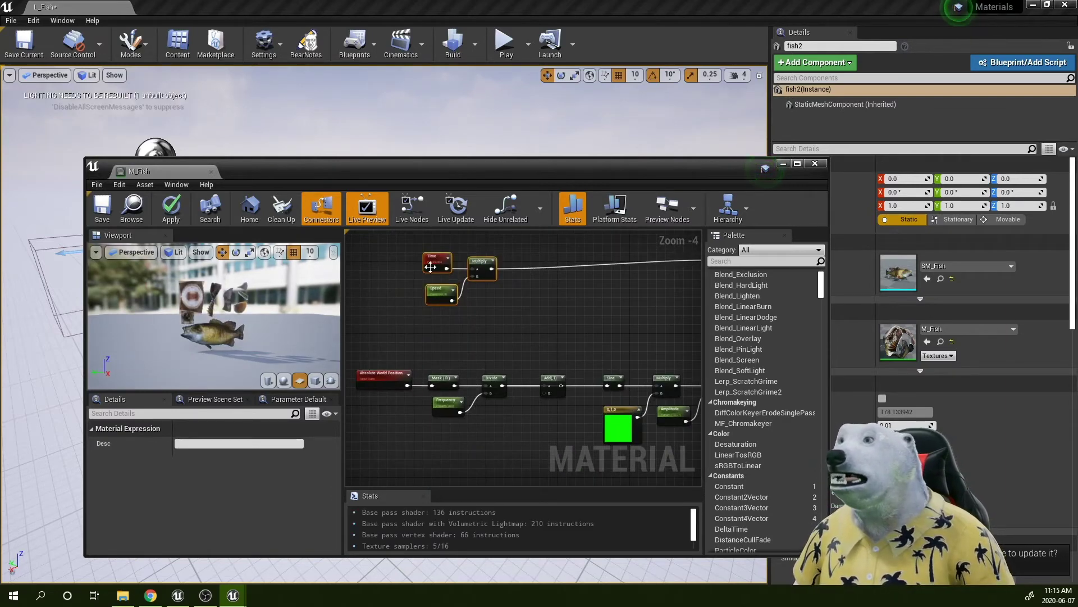
pyautogui.moveTo(405, 252); pyautogui.dragTo(447, 270)
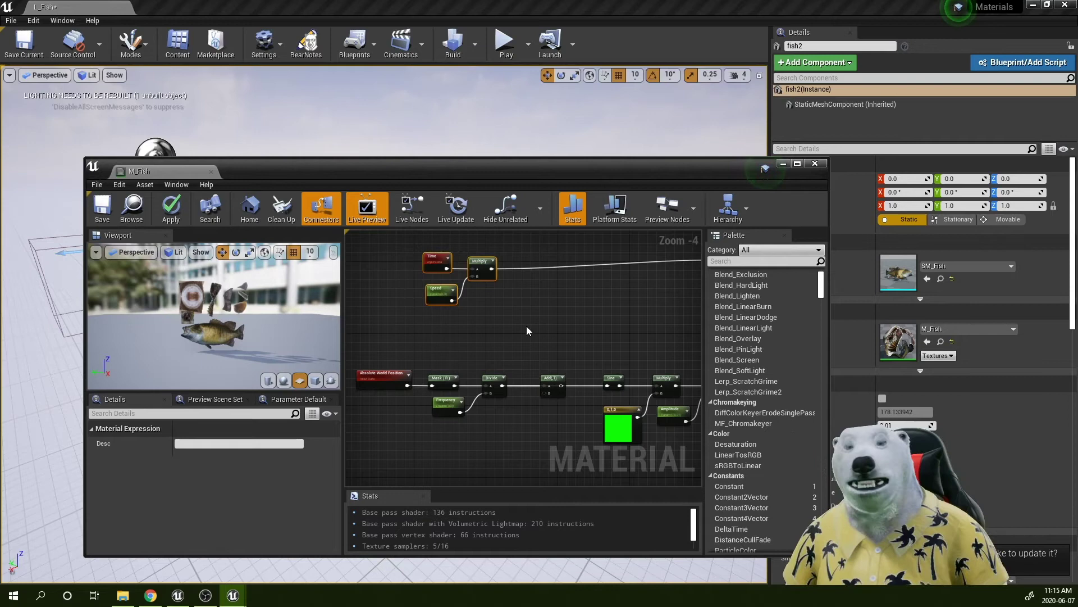
# - Connect the Time and Speed Multiply output to the Add node's input B, with Add feeding the Sine node
pyautogui.scroll(1, 525, 298)
pyautogui.moveTo(525, 298); pyautogui.dragTo(505, 286, button='right')
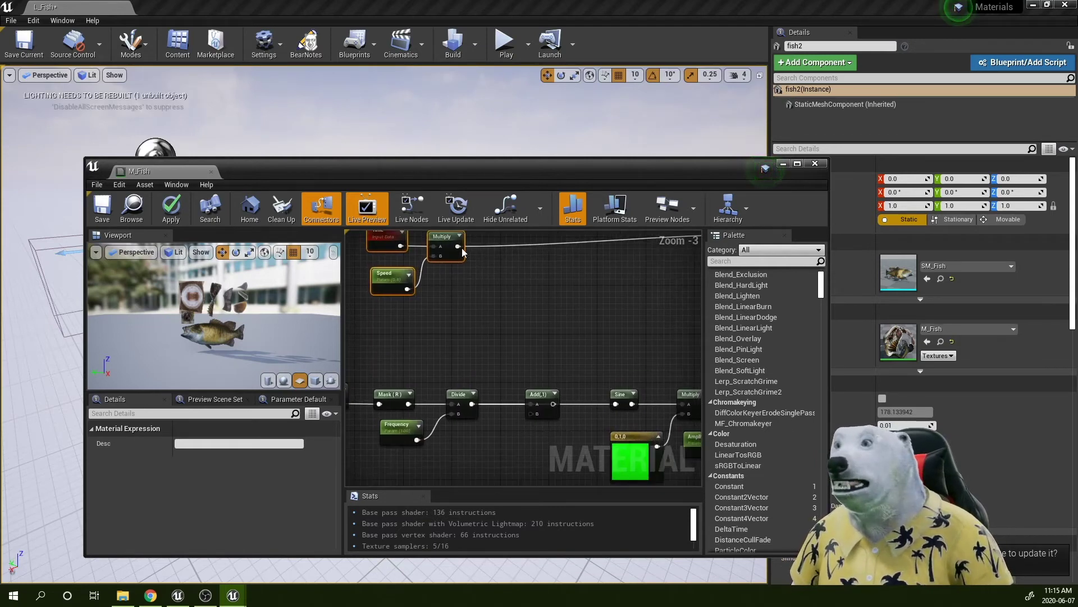
pyautogui.moveTo(458, 246); pyautogui.dragTo(617, 405)
pyautogui.moveTo(501, 424); pyautogui.dragTo(615, 399, button='right')
# - Examine the Absolute World Position, Mask (R) and Divide chain, and select the Frequency parameter to inspect its settings
pyautogui.moveTo(598, 434); pyautogui.dragTo(404, 349)
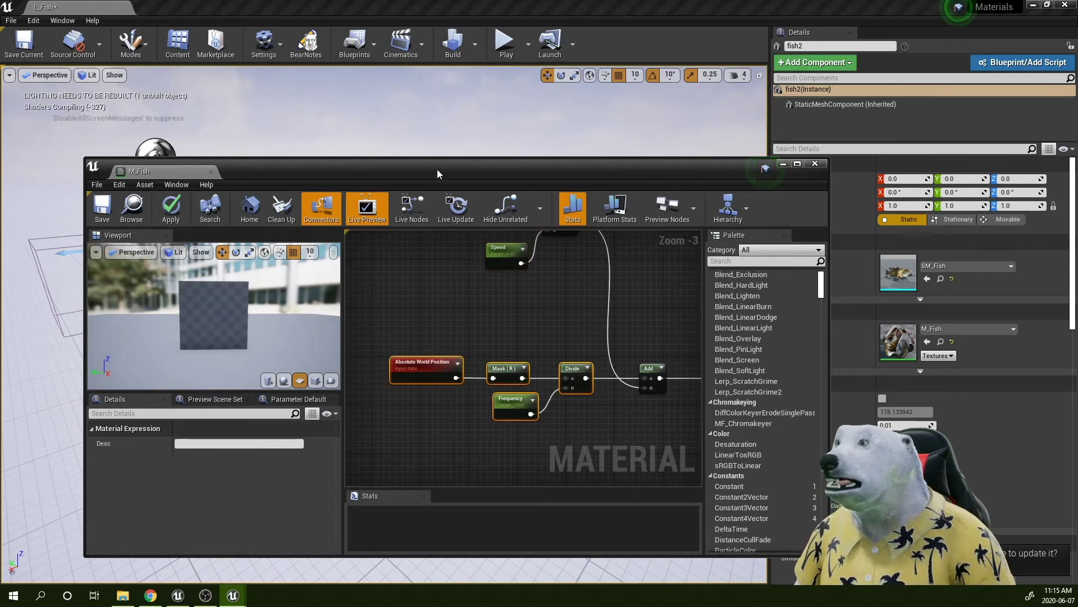
pyautogui.moveTo(437, 169); pyautogui.dragTo(770, 155)
pyautogui.moveTo(722, 318); pyautogui.dragTo(844, 368)
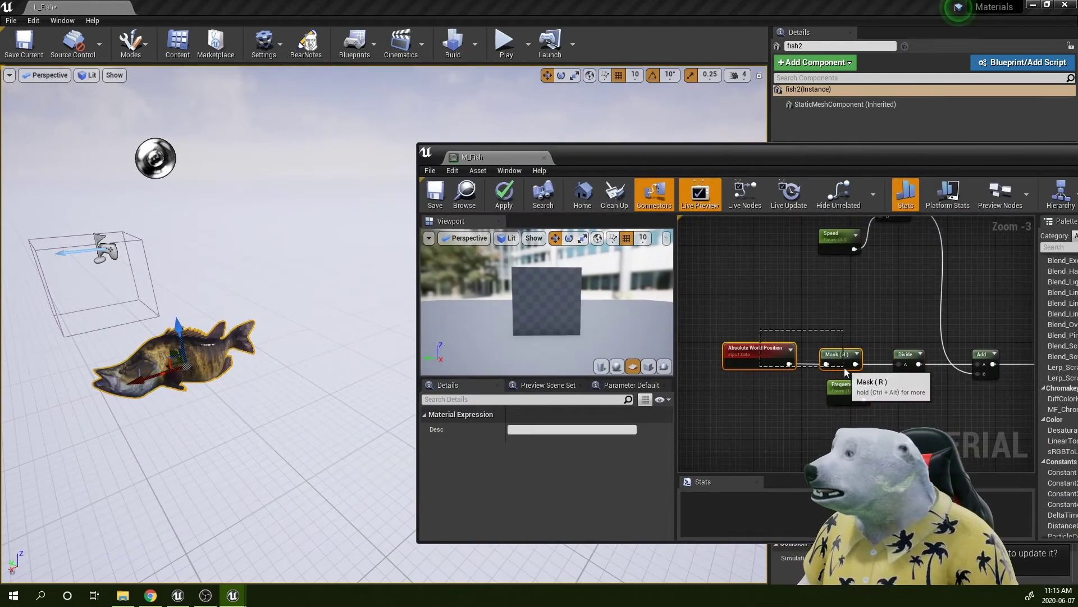
pyautogui.moveTo(915, 420); pyautogui.dragTo(809, 408, button='right')
pyautogui.moveTo(826, 406); pyautogui.dragTo(749, 339)
pyautogui.scroll(2, 765, 402)
pyautogui.click(739, 382)
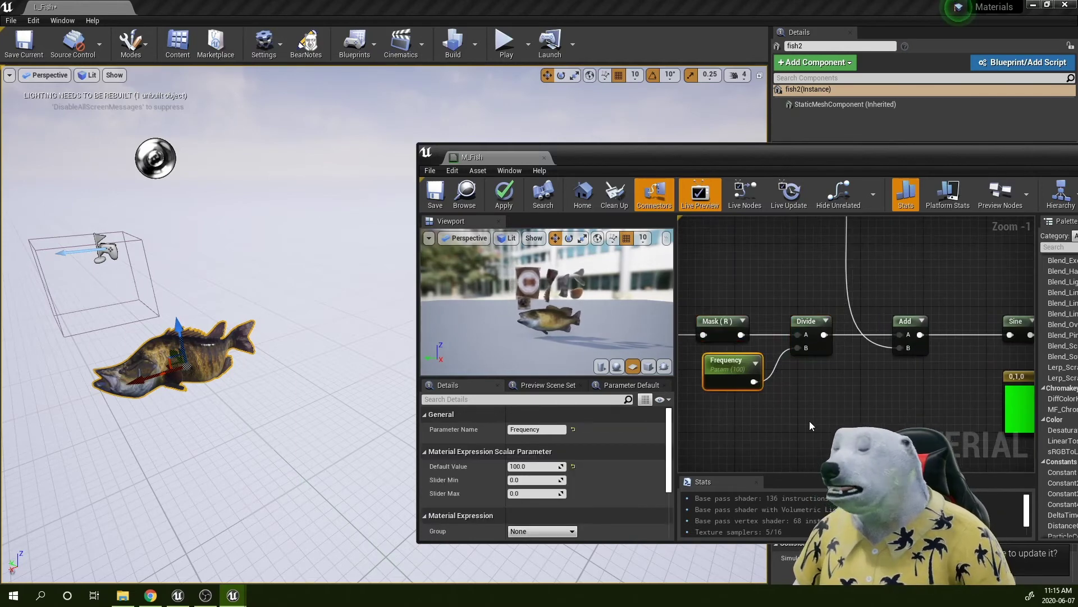
# - Examine how the Time, Speed and Multiply nodes feed the Add and Sine nodes in the wave network
pyautogui.moveTo(874, 415); pyautogui.dragTo(771, 413, button='right')
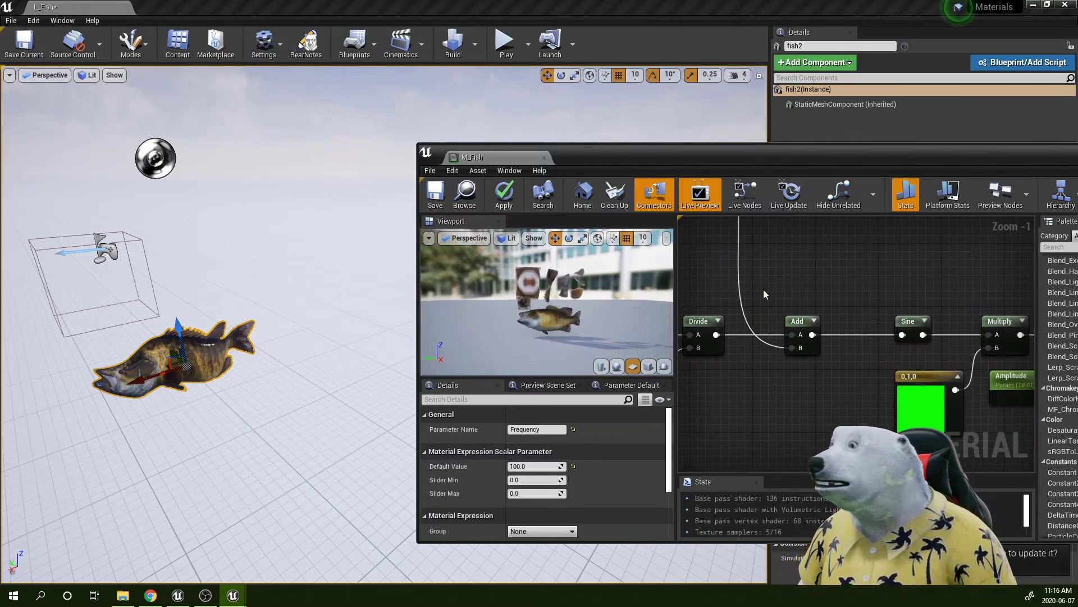
pyautogui.click(807, 321)
pyautogui.moveTo(810, 319); pyautogui.dragTo(849, 381, button='right')
pyautogui.scroll(-2, 802, 294)
pyautogui.moveTo(801, 295); pyautogui.dragTo(865, 377, button='right')
pyautogui.moveTo(847, 371); pyautogui.dragTo(719, 278)
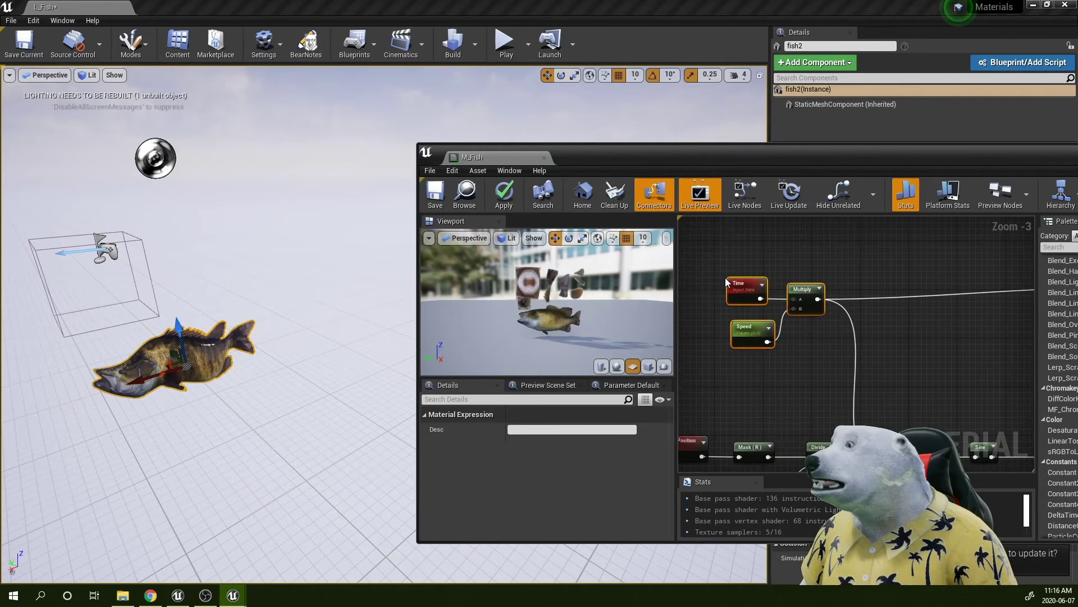
pyautogui.moveTo(846, 346); pyautogui.dragTo(712, 253, button='right')
pyautogui.moveTo(815, 318); pyautogui.dragTo(830, 340)
pyautogui.click(846, 354)
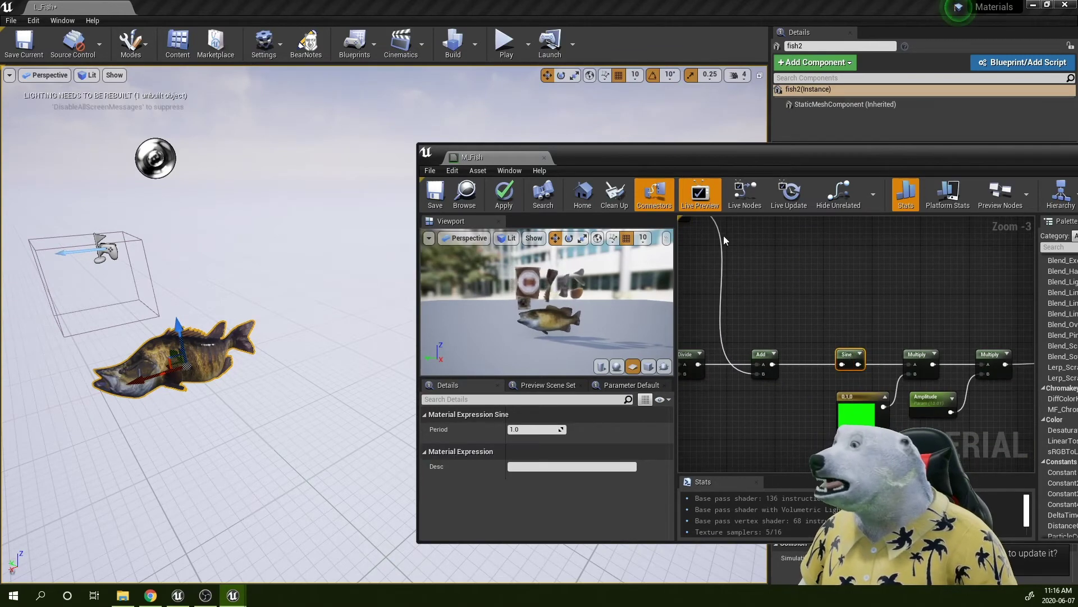
# - Apply and save the M_Fish material, and view the animated fish in the level
pyautogui.click(504, 205)
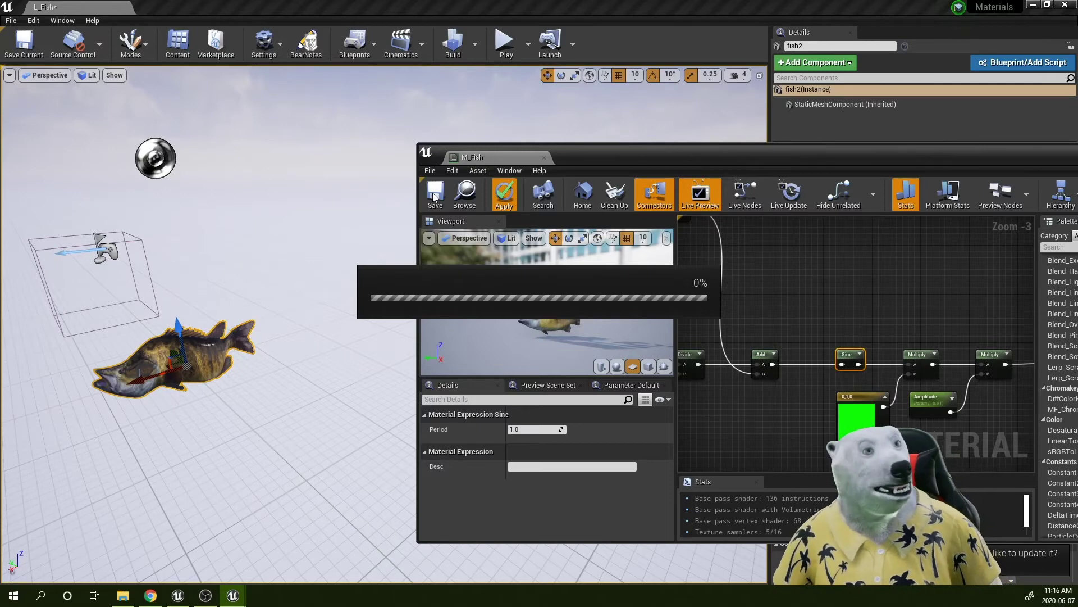
pyautogui.click(434, 194)
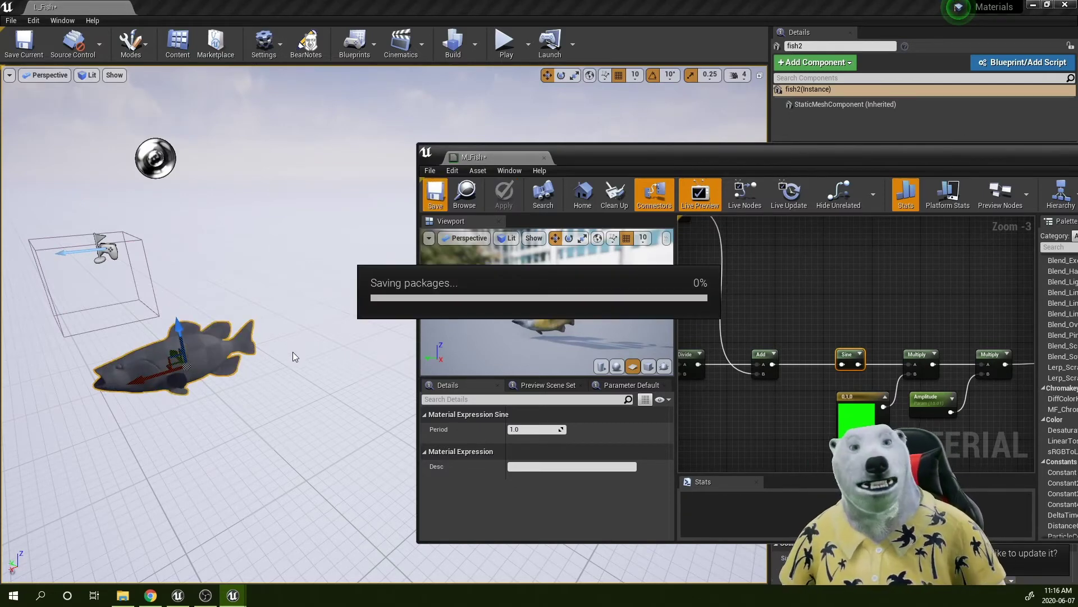
pyautogui.moveTo(294, 354); pyautogui.dragTo(372, 393, button='right')
pyautogui.moveTo(610, 162); pyautogui.dragTo(562, 145)
# - Tune the default value of the Frequency parameter feeding the Divide node while watching the fish, settling on 200
pyautogui.scroll(-1, 767, 315)
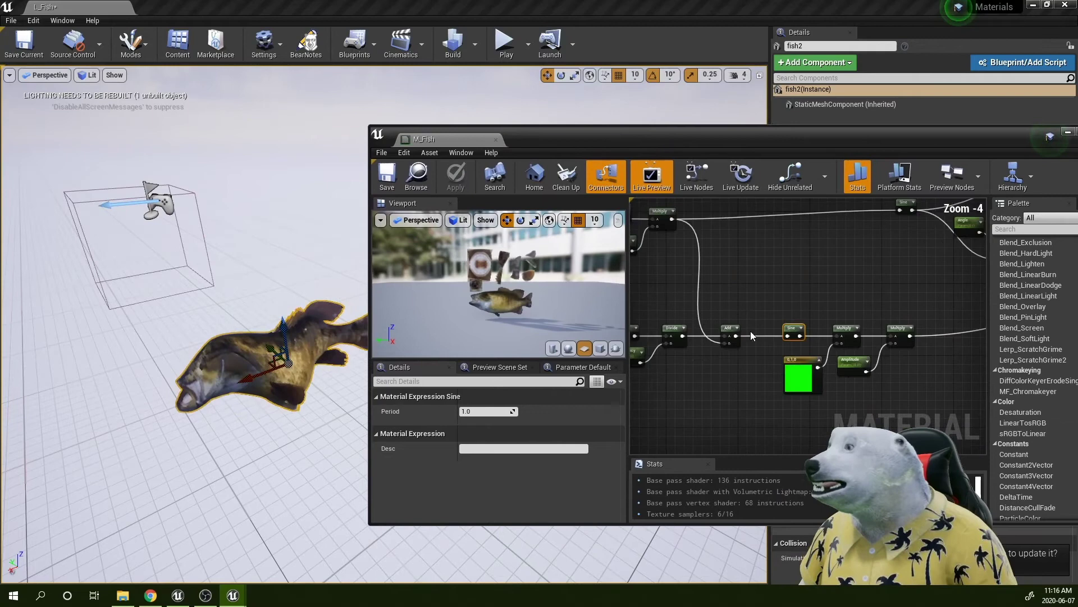
pyautogui.moveTo(678, 361); pyautogui.dragTo(832, 362, button='right')
pyautogui.scroll(4, 798, 341)
pyautogui.click(765, 328)
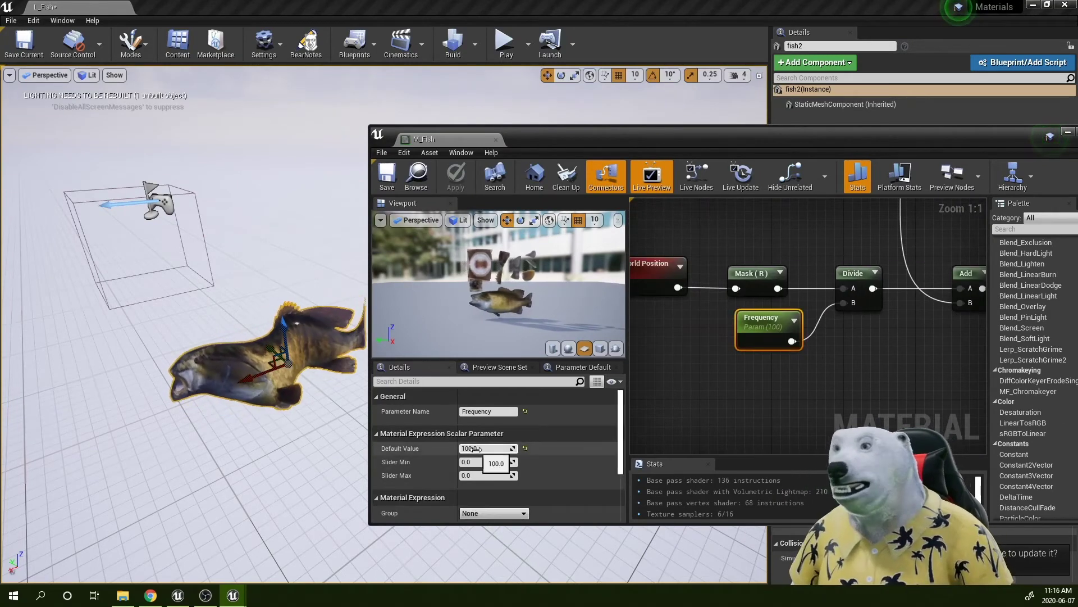
pyautogui.moveTo(476, 449); pyautogui.dragTo(518, 449)
pyautogui.moveTo(635, 145); pyautogui.dragTo(776, 145)
pyautogui.scroll(3, 413, 352)
pyautogui.moveTo(414, 354); pyautogui.dragTo(422, 382, button='right')
pyautogui.scroll(-3, 419, 357)
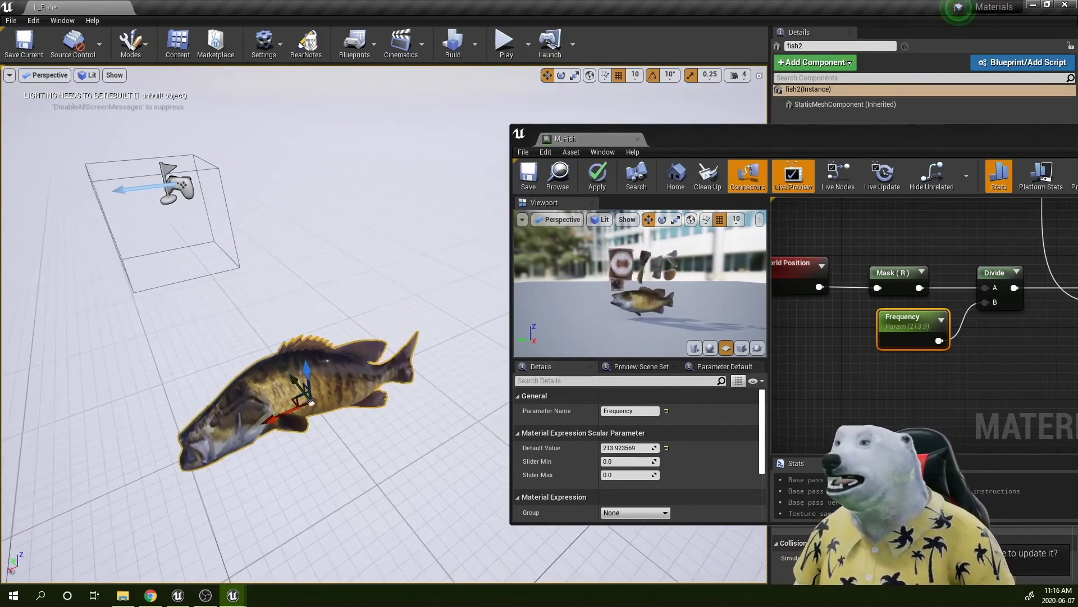
pyautogui.click(640, 448)
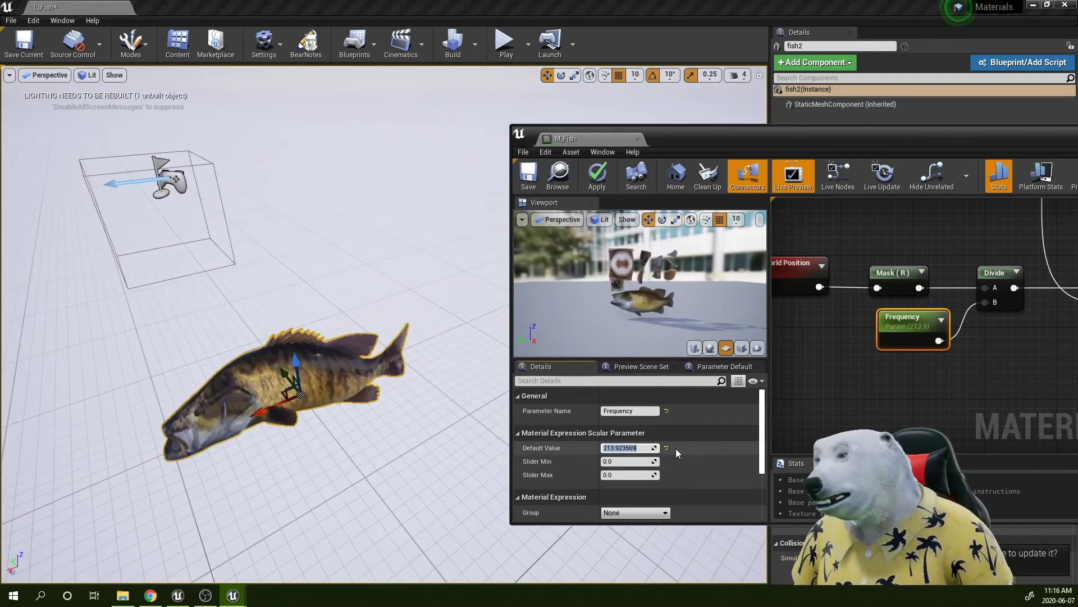
pyautogui.write('200')
pyautogui.press('Return')
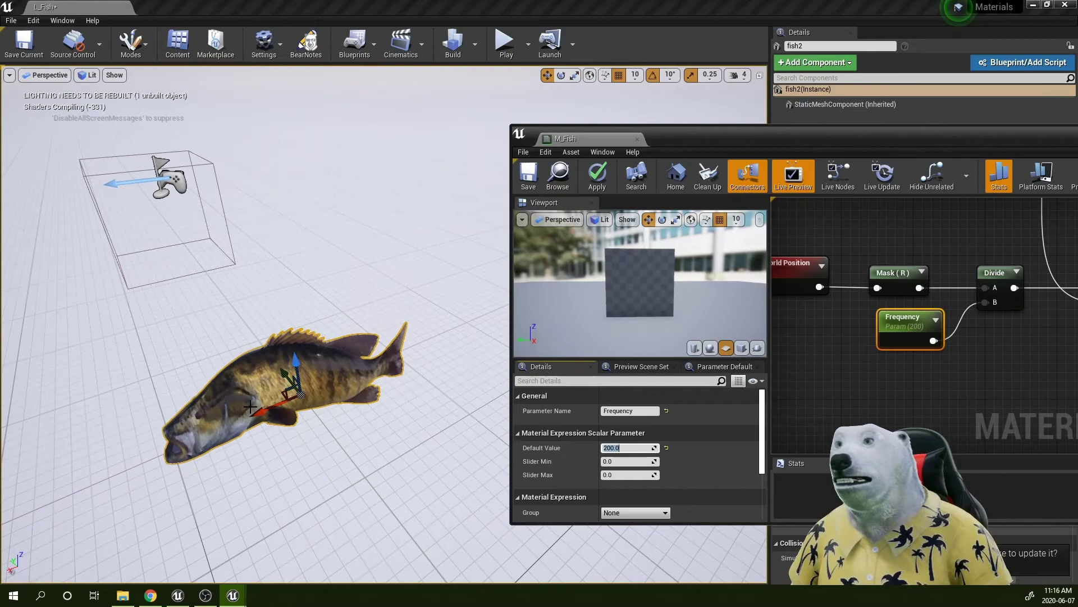
# - Inspect the swimming fish in the level from several angles
pyautogui.moveTo(415, 412); pyautogui.dragTo(539, 337, button='right')
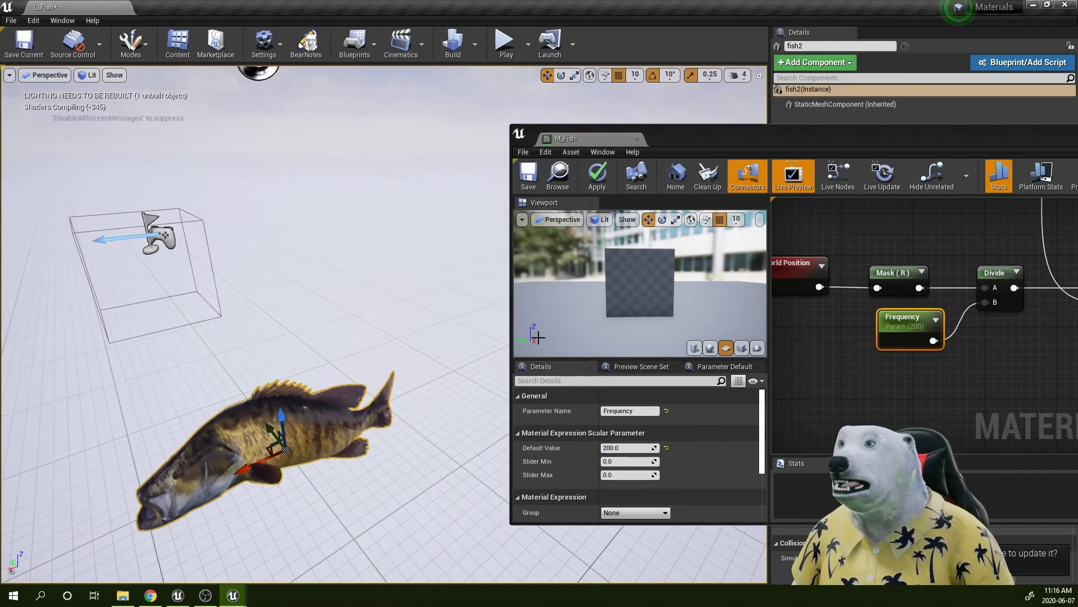
pyautogui.moveTo(725, 143); pyautogui.dragTo(504, 126)
pyautogui.scroll(-3, 702, 303)
pyautogui.moveTo(750, 343)
pyautogui.mouseDown(button='right')
pyautogui.moveTo(575, 301)
pyautogui.moveTo(733, 342)
pyautogui.mouseUp(button='right')
pyautogui.scroll(-1, 632, 309)
pyautogui.moveTo(467, 121); pyautogui.dragTo(724, 111)
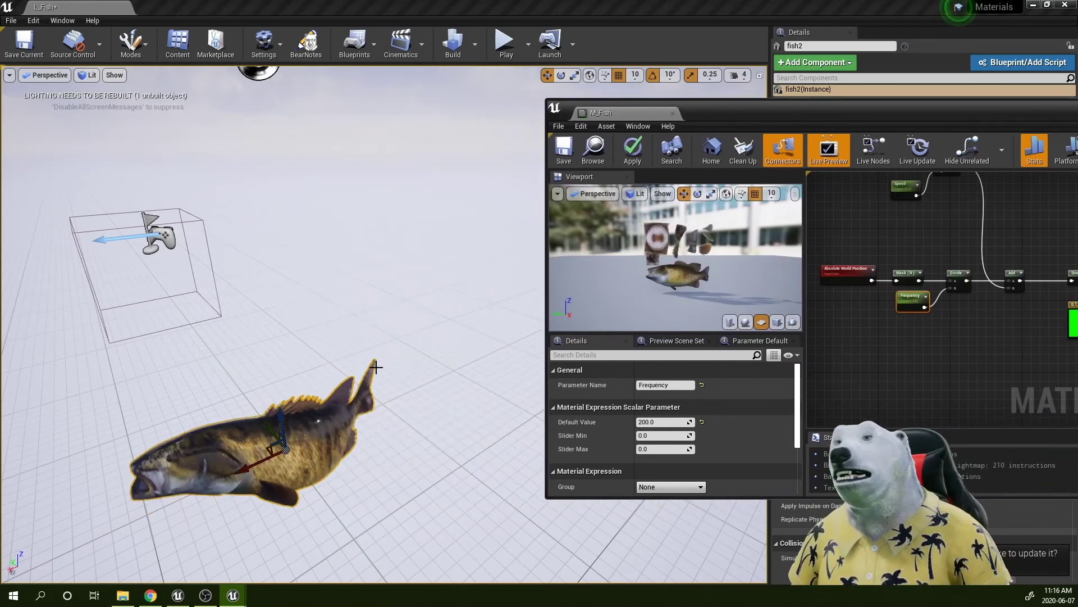
pyautogui.moveTo(434, 402); pyautogui.dragTo(393, 360, button='right')
pyautogui.moveTo(434, 402); pyautogui.dragTo(392, 349, button='middle')
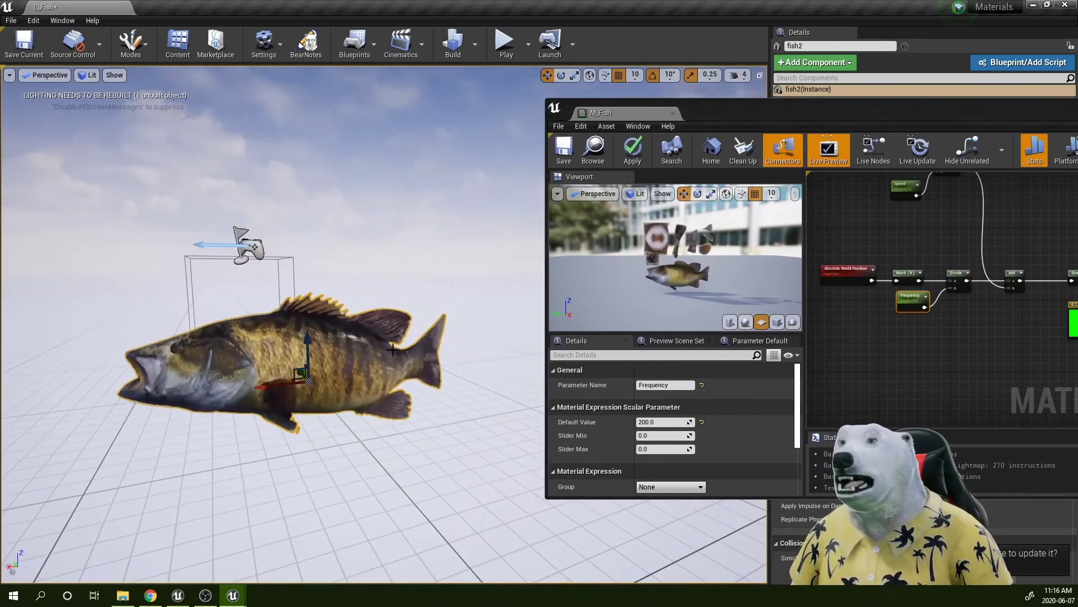
pyautogui.moveTo(392, 349); pyautogui.dragTo(390, 426, button='right')
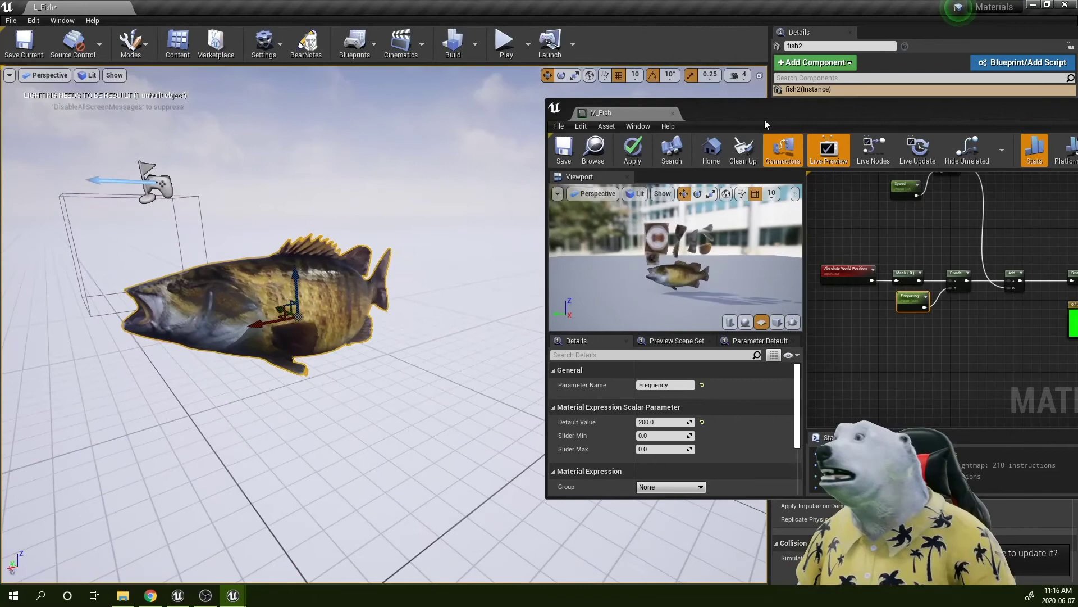
# - Duplicate the wave chain from Absolute World Position to the last Multiply node and place the copy below the original
pyautogui.moveTo(773, 115); pyautogui.dragTo(375, 120)
pyautogui.scroll(-3, 598, 278)
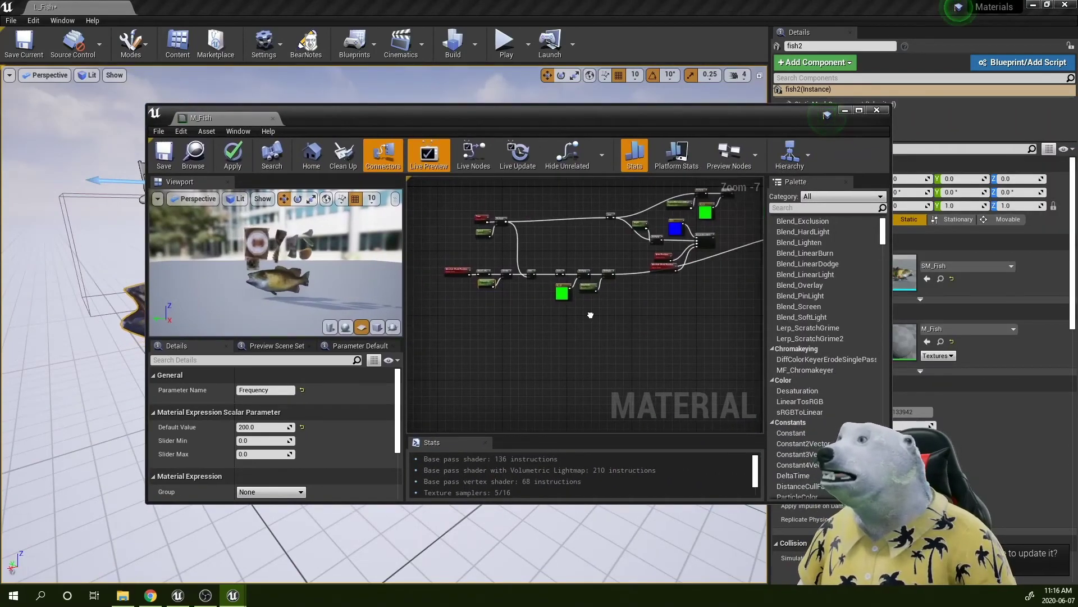
pyautogui.moveTo(476, 275); pyautogui.dragTo(476, 275)
pyautogui.scroll(2, 515, 316)
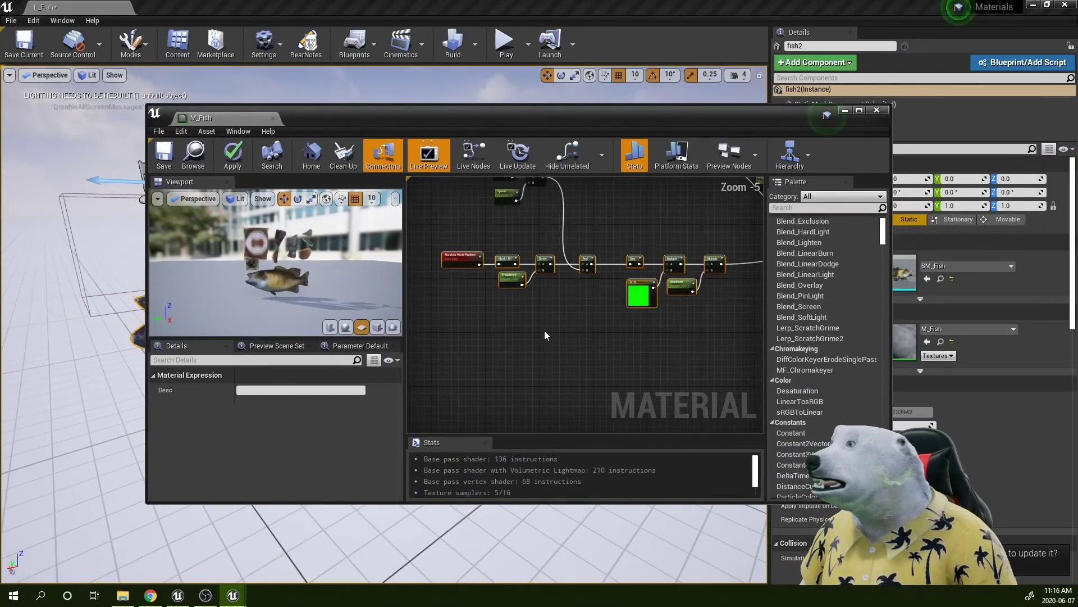
pyautogui.hotkey('ctrl', 'v')
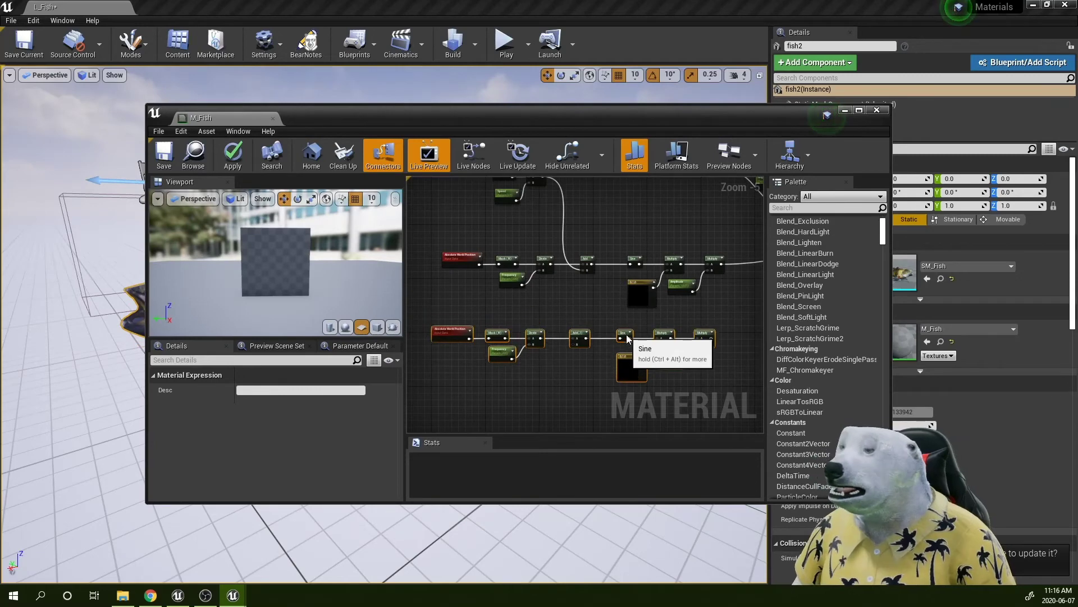
# - Connect the Time and Speed Multiply output to input B of the duplicated Add node
pyautogui.scroll(1, 627, 337)
pyautogui.moveTo(538, 194); pyautogui.dragTo(564, 264, button='right')
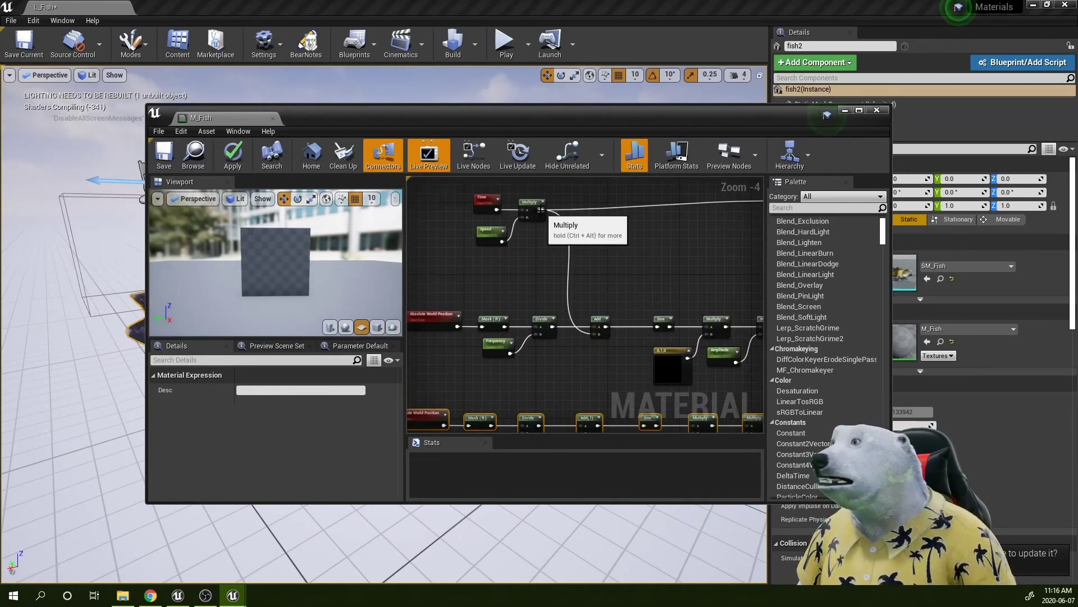
pyautogui.moveTo(541, 209); pyautogui.dragTo(585, 409)
pyautogui.moveTo(582, 255); pyautogui.dragTo(582, 256)
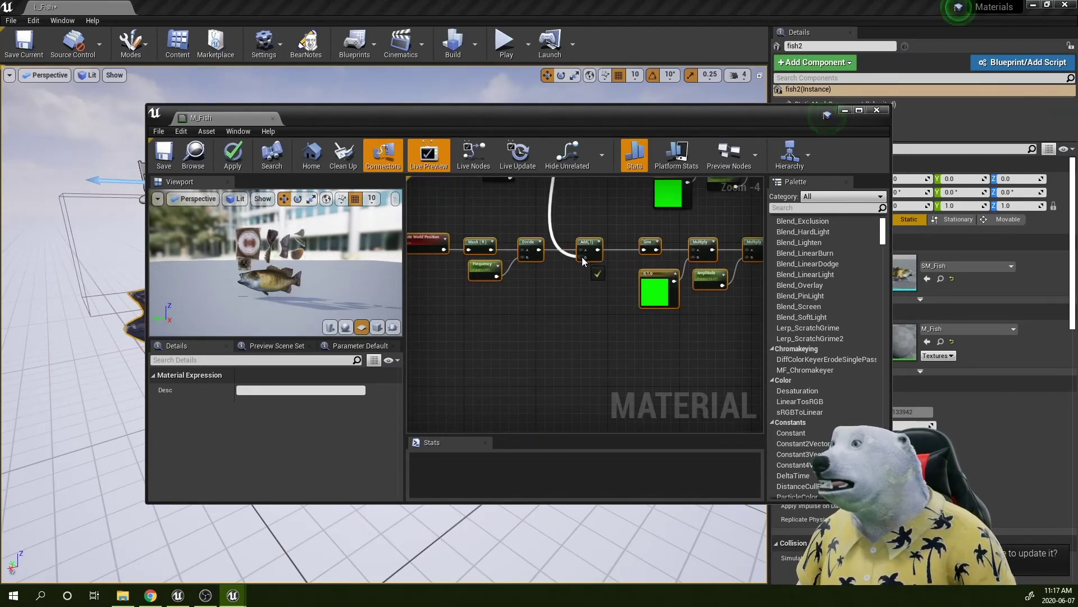
# - Set the duplicated chain's Constant3Vector to G 0 and B 1 so its wave acts along the Z axis
pyautogui.scroll(1, 597, 316)
pyautogui.moveTo(597, 315); pyautogui.dragTo(533, 360, button='right')
pyautogui.click(573, 336)
pyautogui.moveTo(368, 116); pyautogui.dragTo(574, 110)
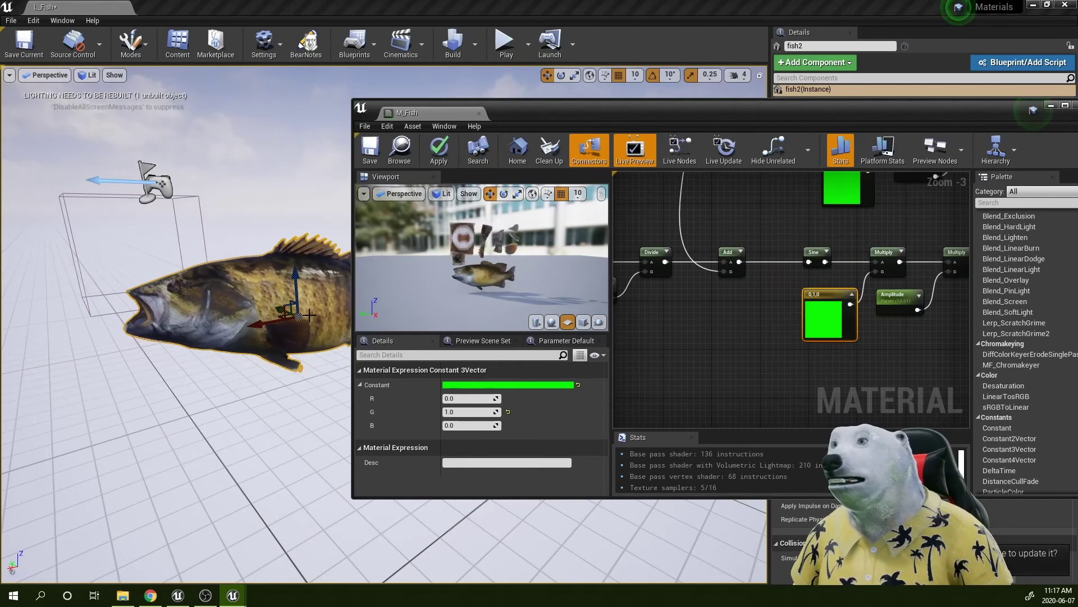
pyautogui.click(469, 412)
pyautogui.write('0')
pyautogui.press('Tab')
pyautogui.write('1')
pyautogui.press('Return')
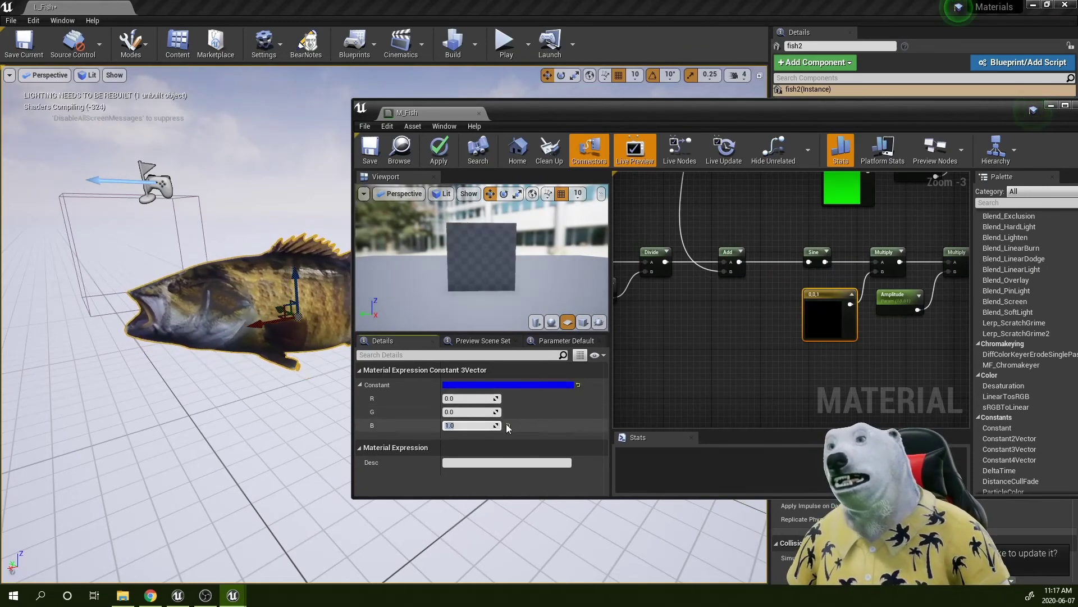
# - Rename the duplicated chain's Frequency parameter to FrequencyZAxis
pyautogui.scroll(-1, 644, 332)
pyautogui.moveTo(643, 332); pyautogui.dragTo(746, 335, button='right')
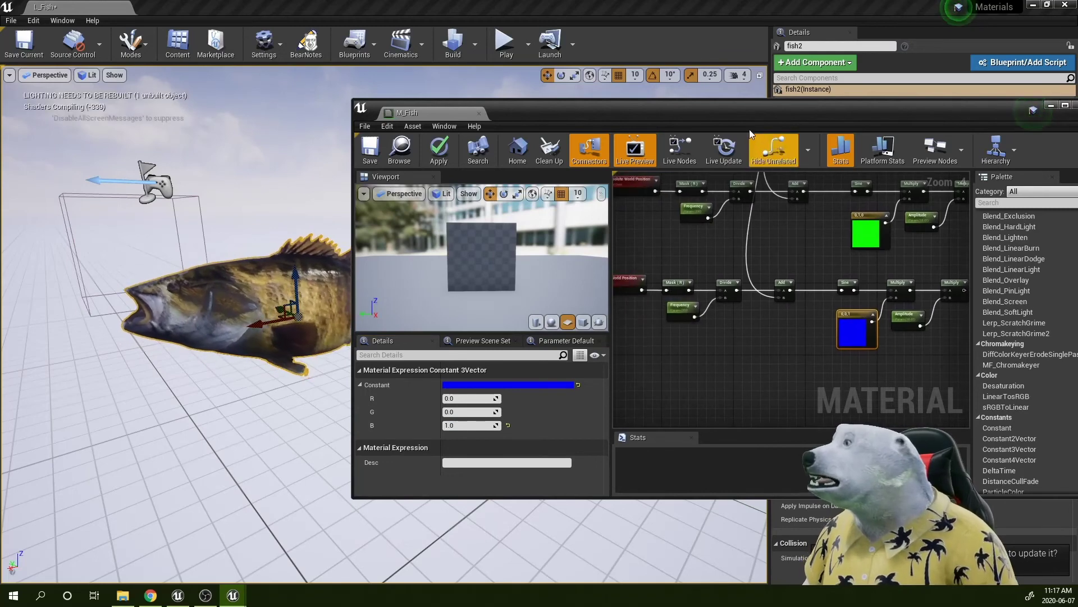
pyautogui.moveTo(729, 126); pyautogui.dragTo(472, 115)
pyautogui.scroll(2, 423, 306)
pyautogui.click(428, 291)
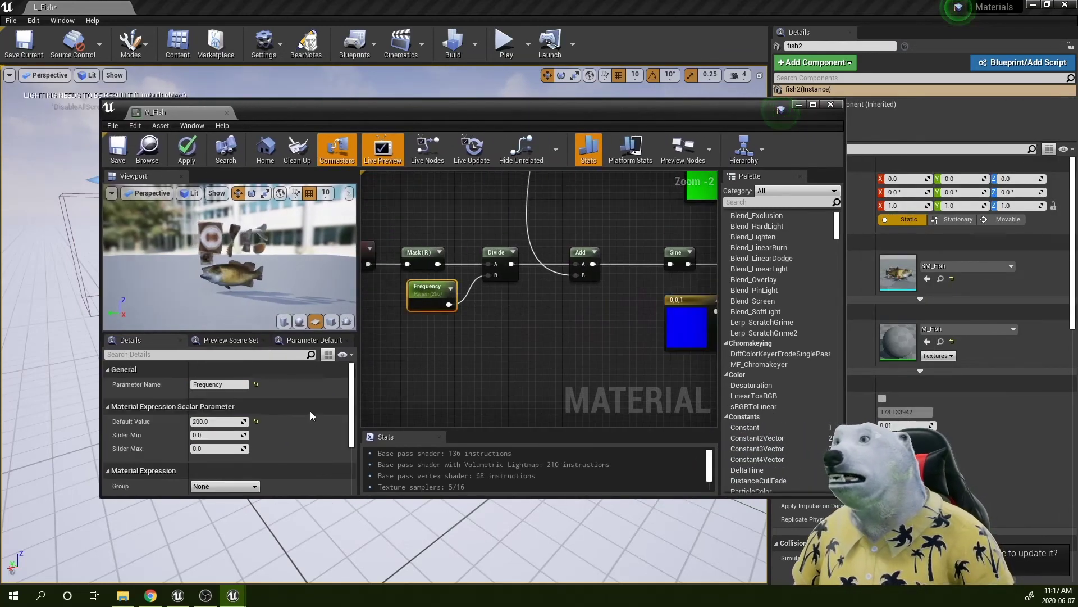
pyautogui.click(233, 384)
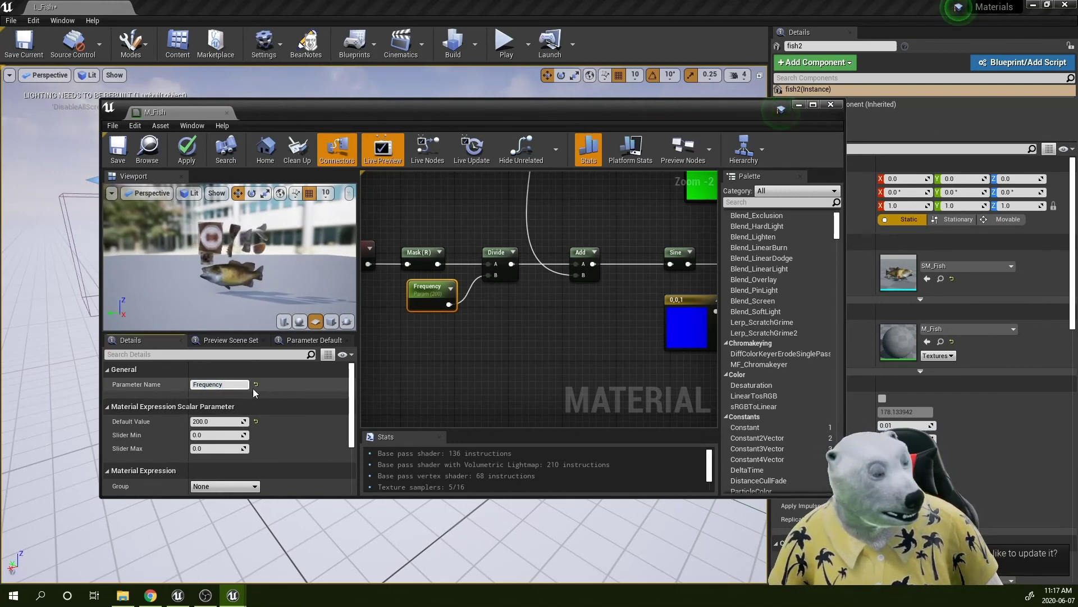
pyautogui.write('ZAxis')
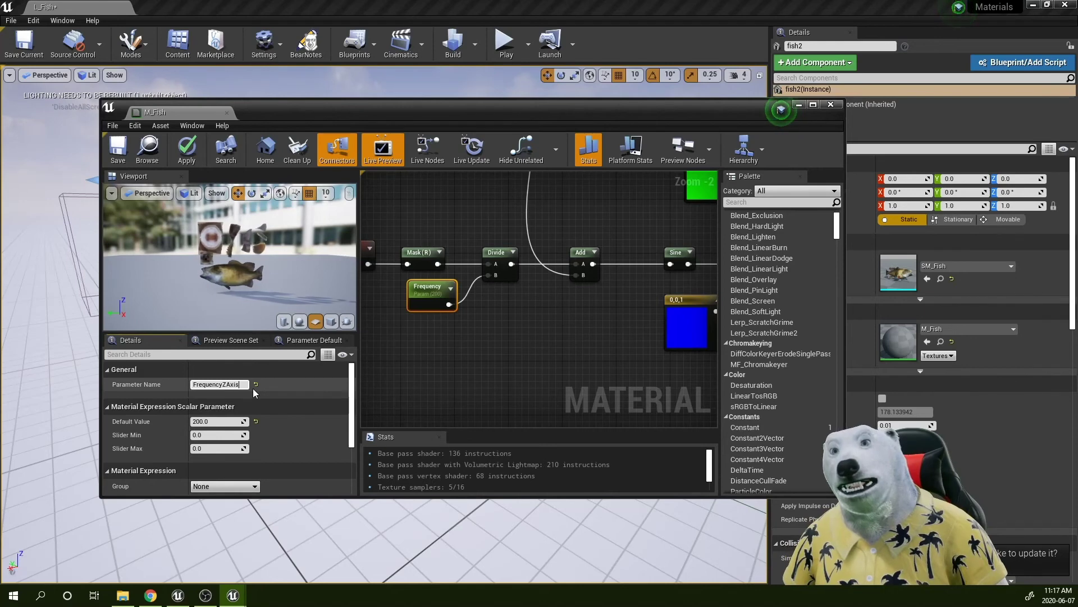
pyautogui.press('Return')
# - Rename the duplicated chain's Amplitude parameter to AmplitudeZAxis
pyautogui.moveTo(591, 317); pyautogui.dragTo(538, 338, button='right')
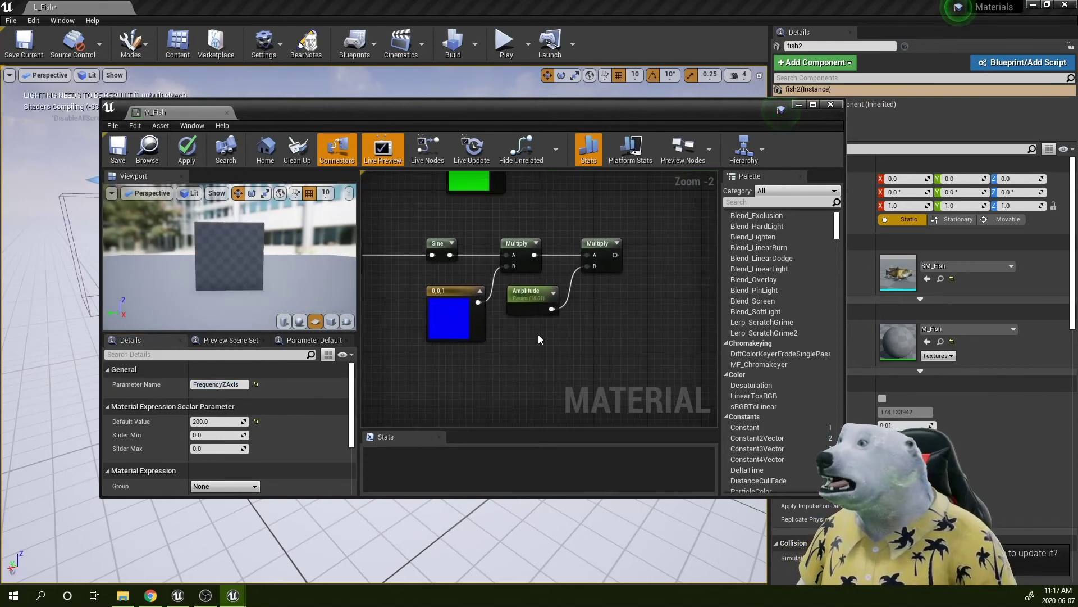
pyautogui.click(235, 384)
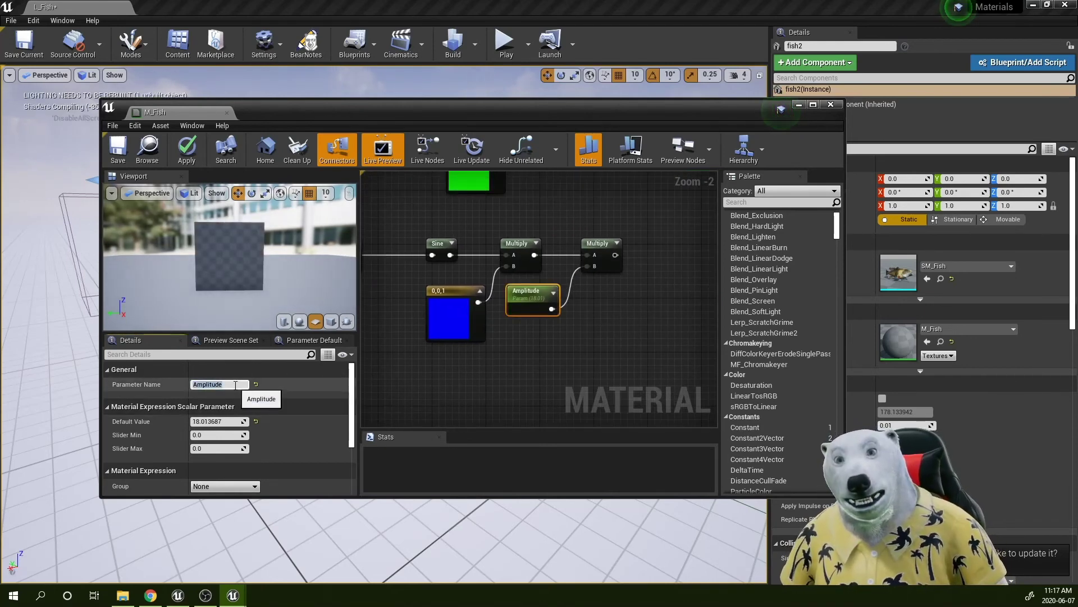
pyautogui.write('ZAxis')
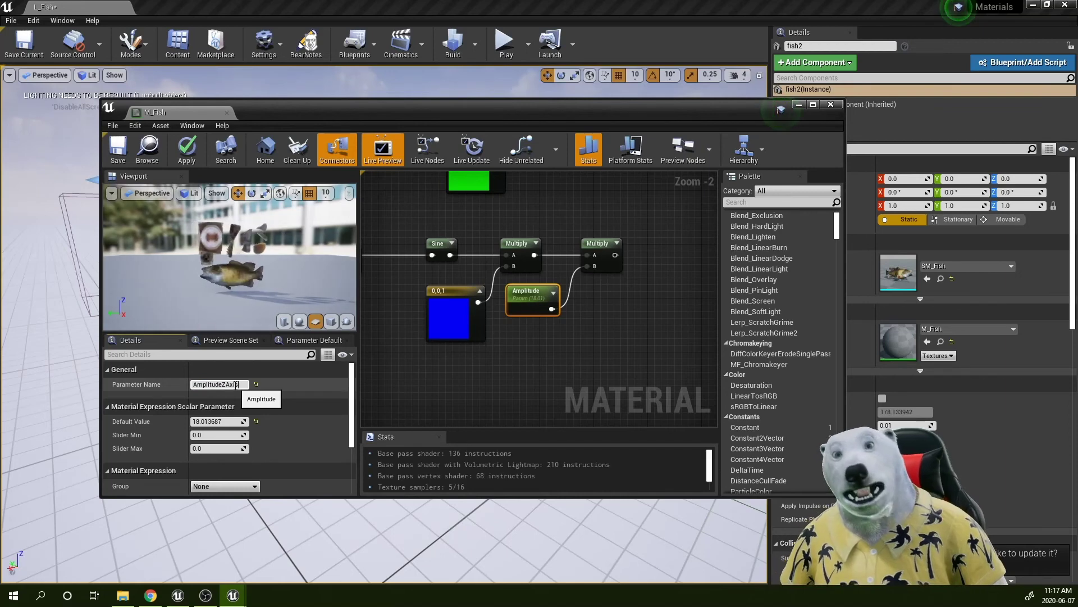
pyautogui.press('Return')
# - Connect the duplicated chain's last Multiply node to World Position Offset, and apply and save the material
pyautogui.rightClick(612, 262)
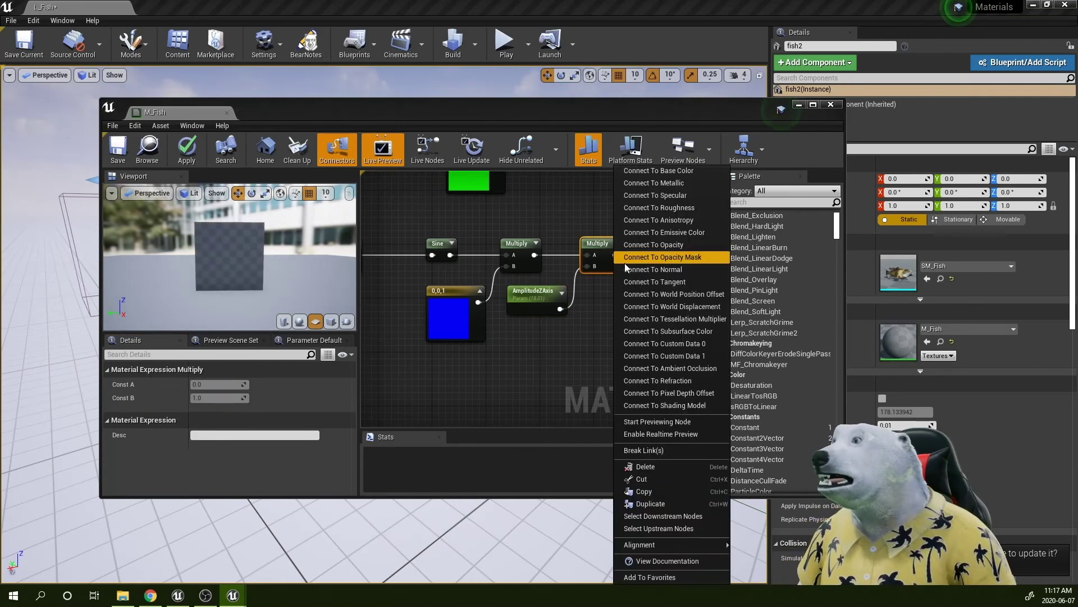
pyautogui.click(646, 307)
pyautogui.moveTo(483, 109); pyautogui.dragTo(757, 124)
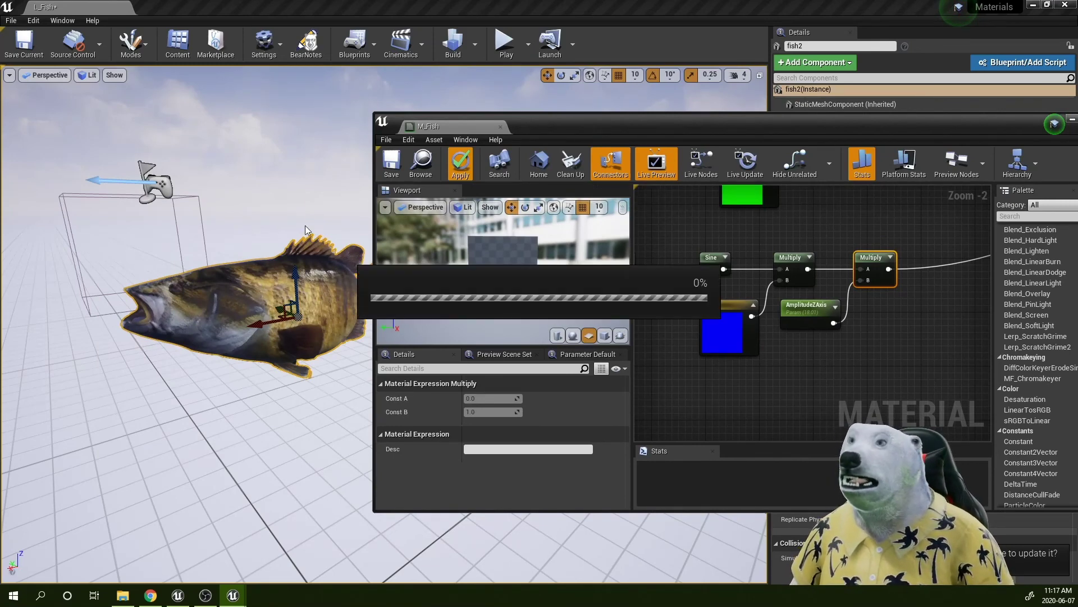
pyautogui.click(390, 173)
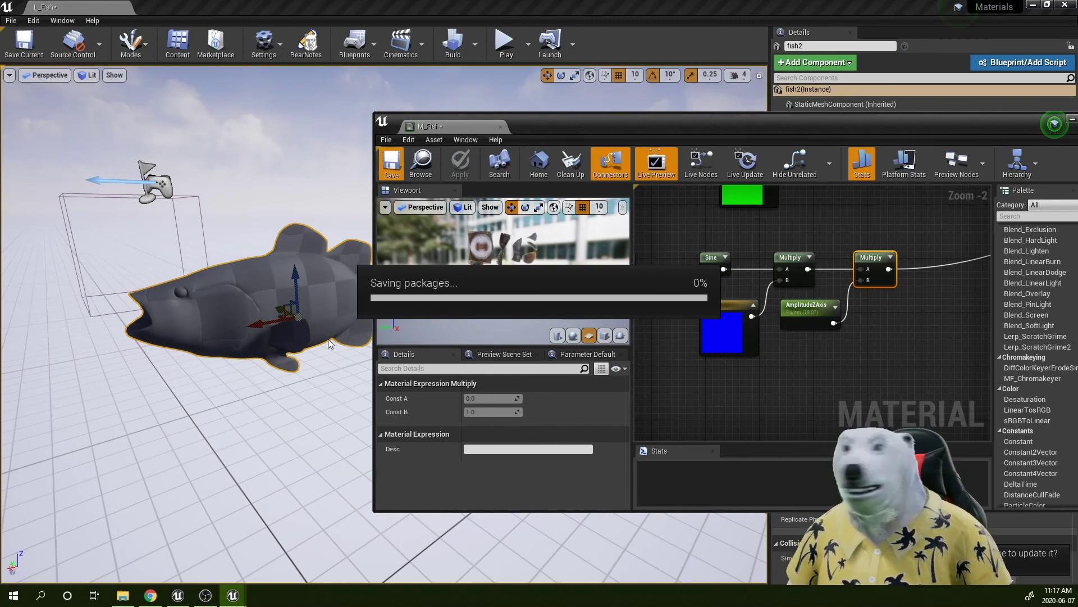
pyautogui.moveTo(317, 400)
pyautogui.mouseDown(button='right')
pyautogui.moveTo(338, 366)
pyautogui.moveTo(327, 414)
pyautogui.mouseUp(button='right')
pyautogui.scroll(-4, 317, 400)
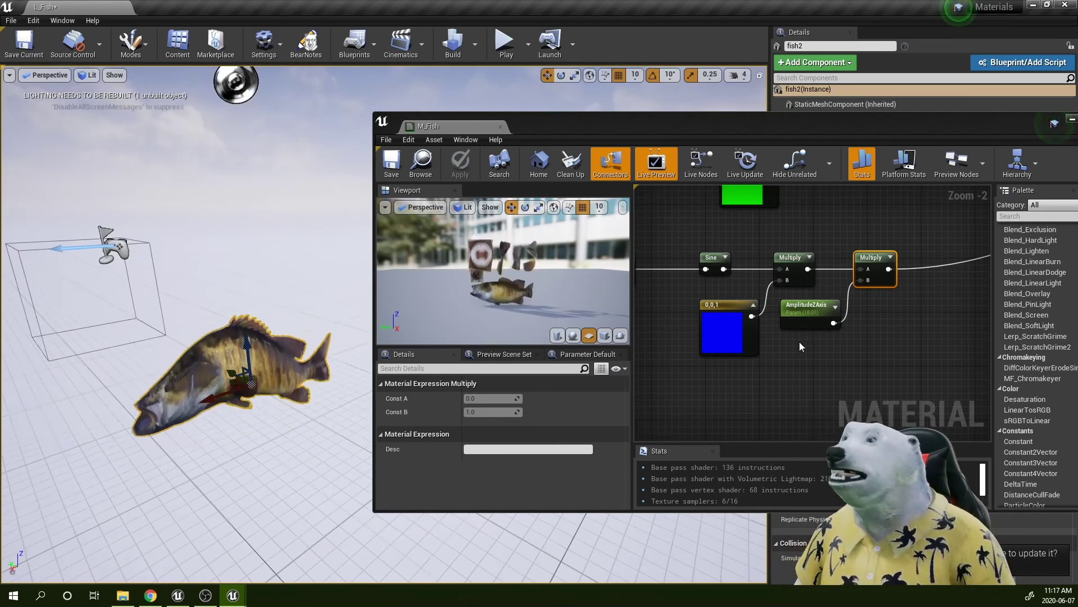
# - Set the AmplitudeZAxis parameter's default value to 10 and view the fish in the level
pyautogui.moveTo(800, 345); pyautogui.dragTo(818, 357, button='right')
pyautogui.click(825, 327)
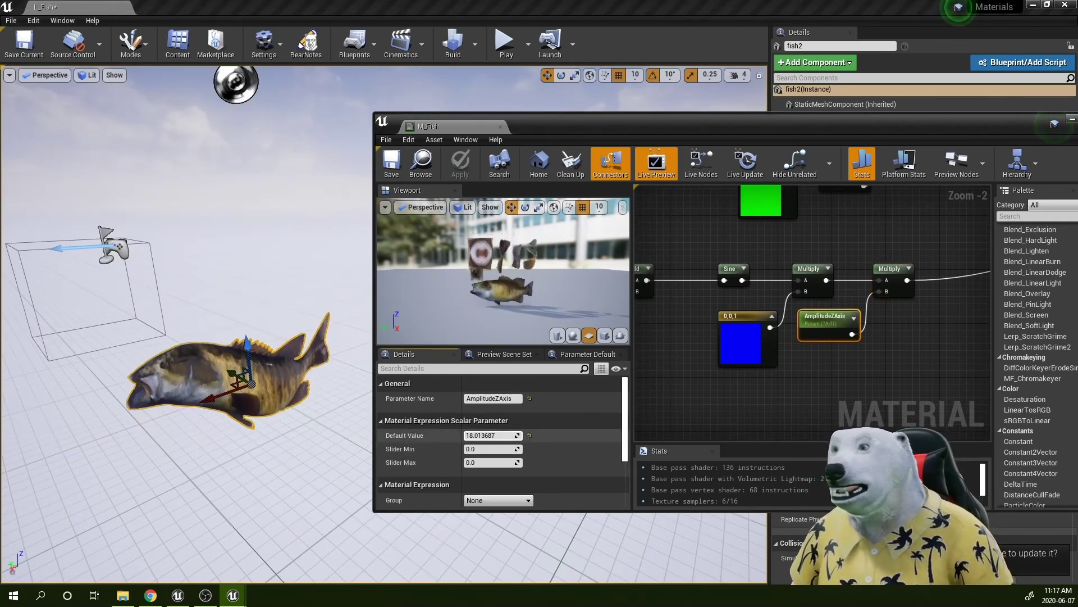
pyautogui.click(516, 435)
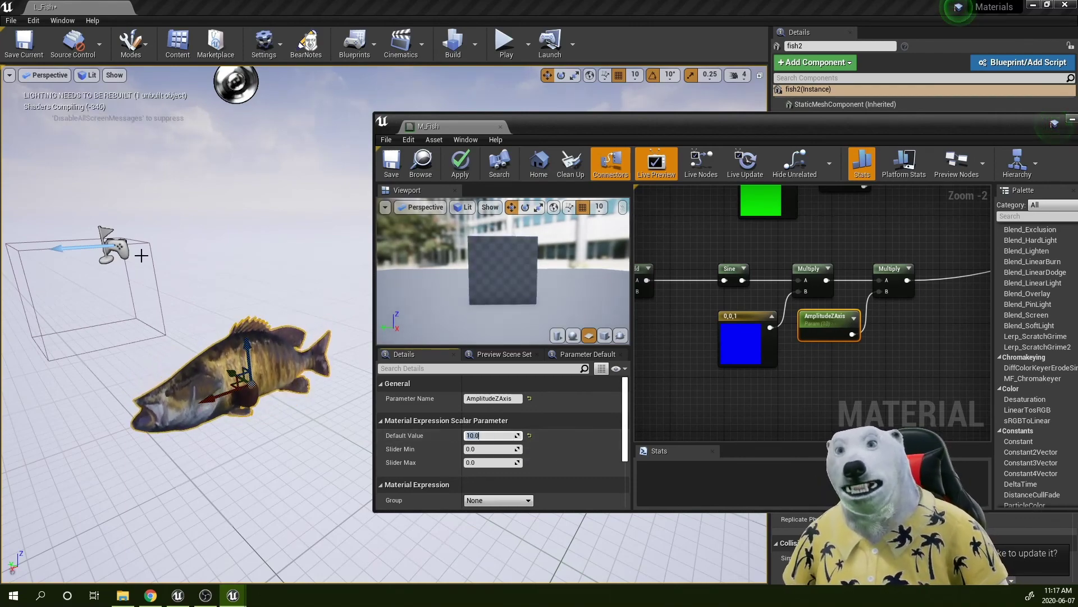
pyautogui.scroll(-4, 143, 255)
pyautogui.scroll(2, 194, 270)
pyautogui.moveTo(194, 270); pyautogui.dragTo(221, 291, button='right')
# - Select all the movement nodes that precede the texture samples in the material graph
pyautogui.scroll(-6, 778, 313)
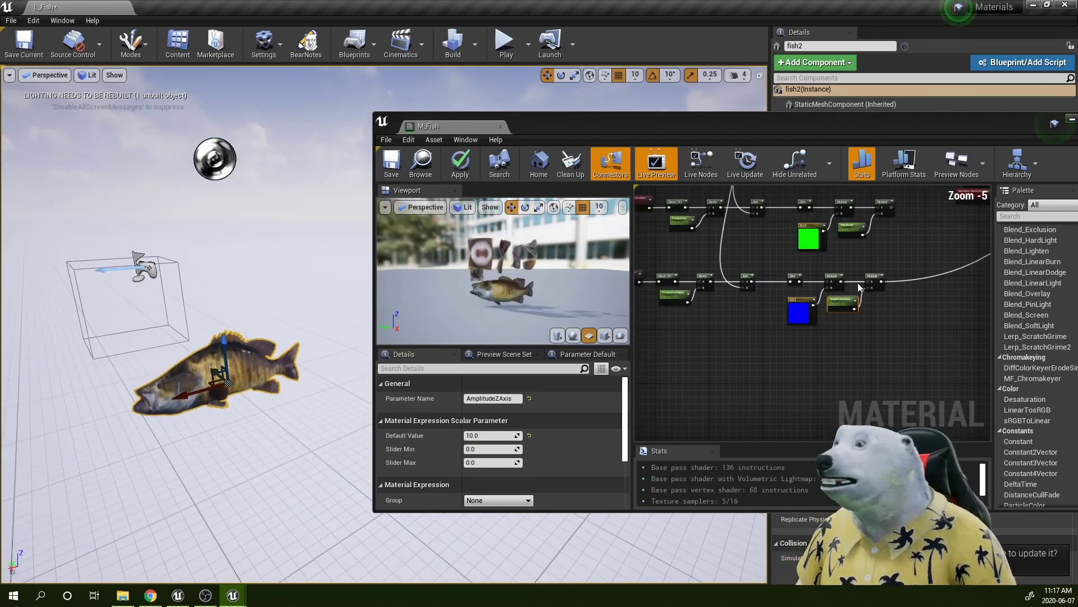
pyautogui.moveTo(777, 314); pyautogui.dragTo(777, 323, button='right')
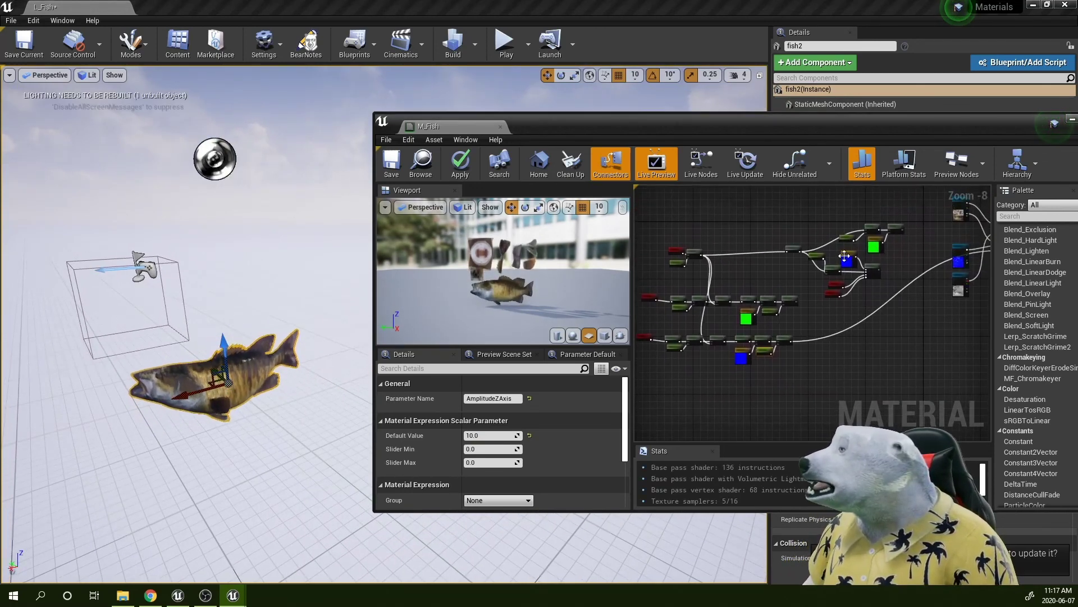
pyautogui.scroll(-2, 709, 241)
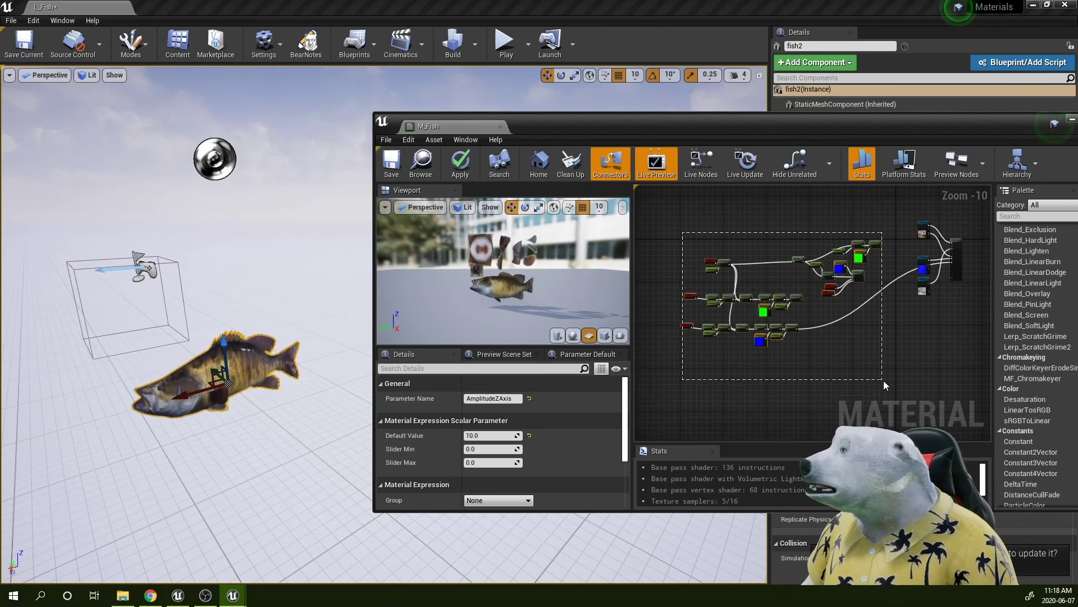
pyautogui.moveTo(884, 379); pyautogui.dragTo(886, 381)
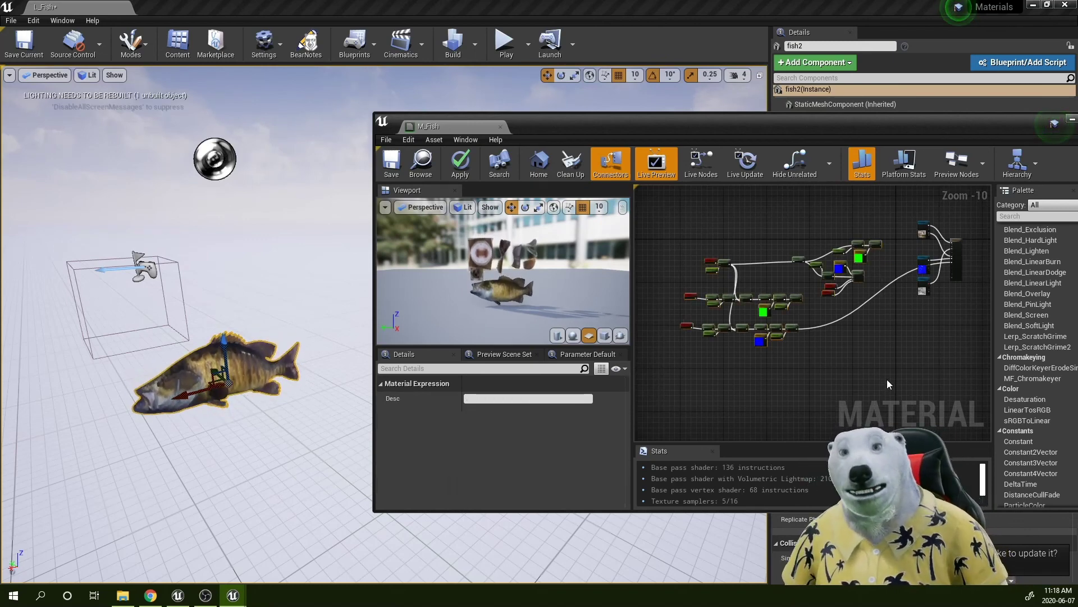